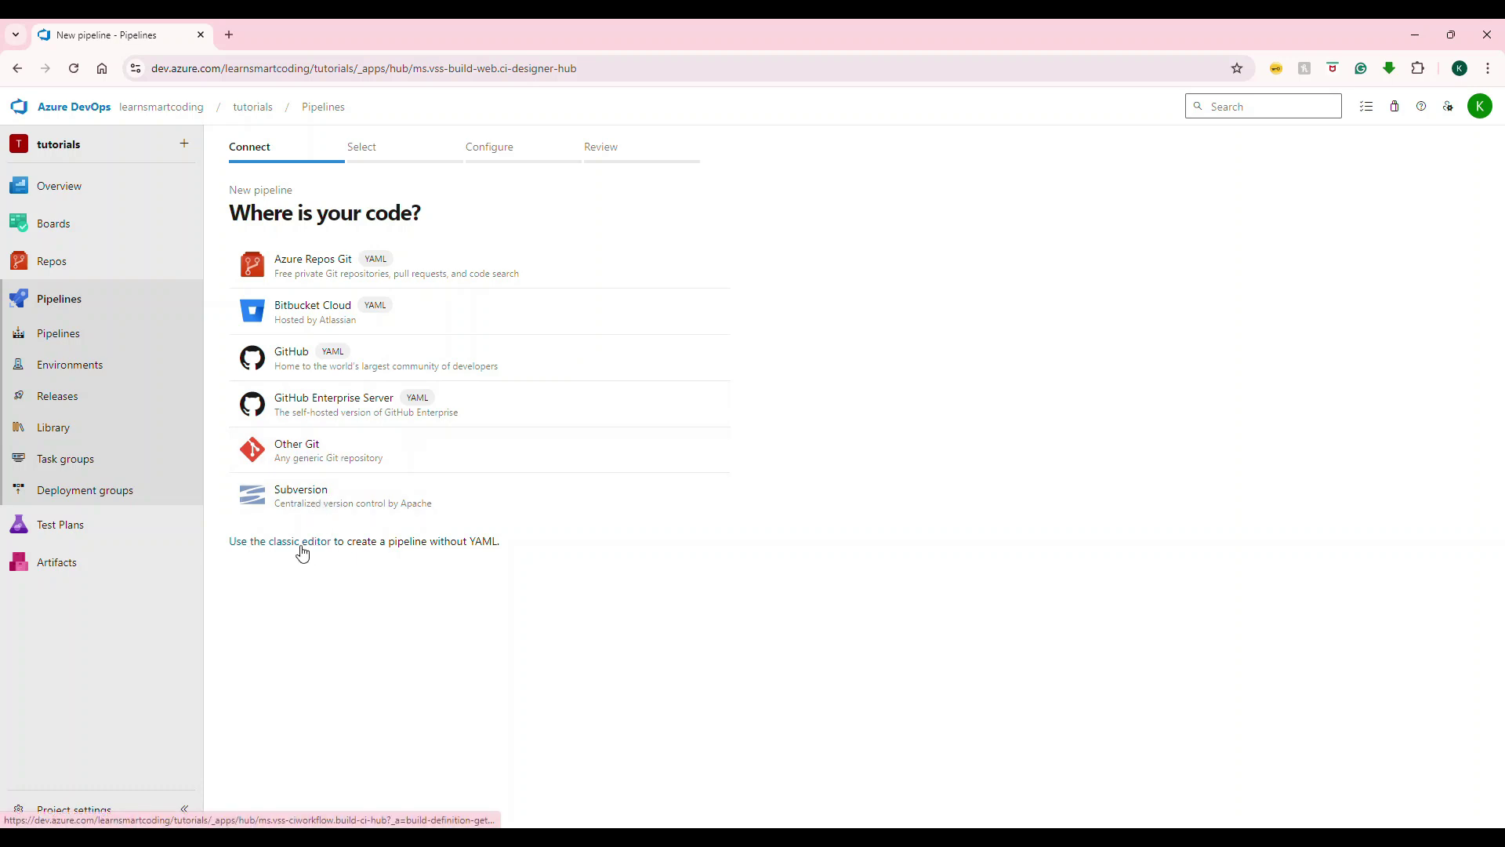
Set up a new pipeline for the Azure Repos Git repository online-course-api using the ASP.NET template.
click(327, 271)
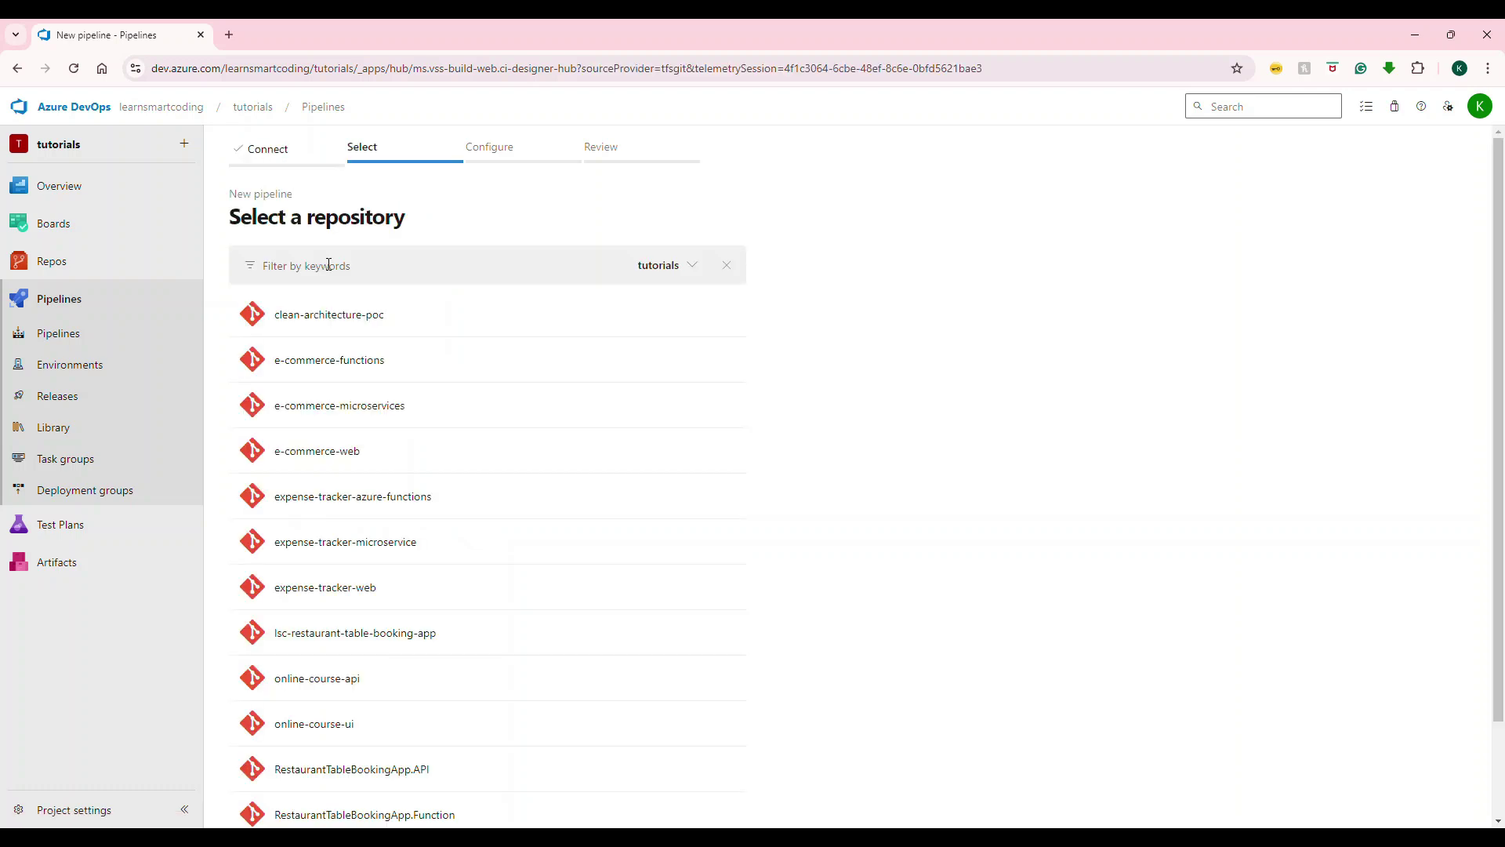
click(322, 256)
text(on)
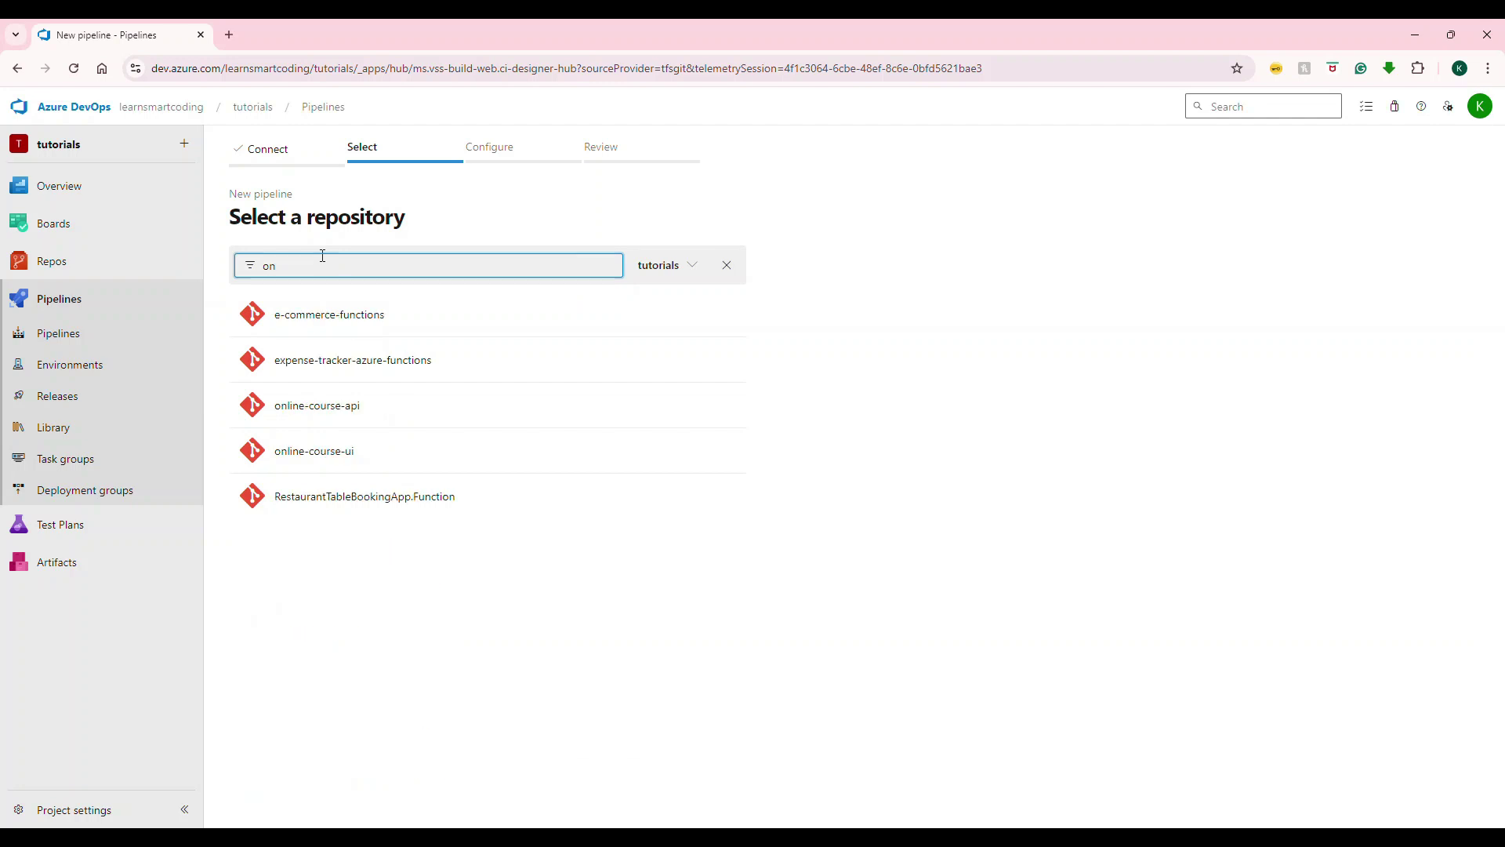
click(321, 418)
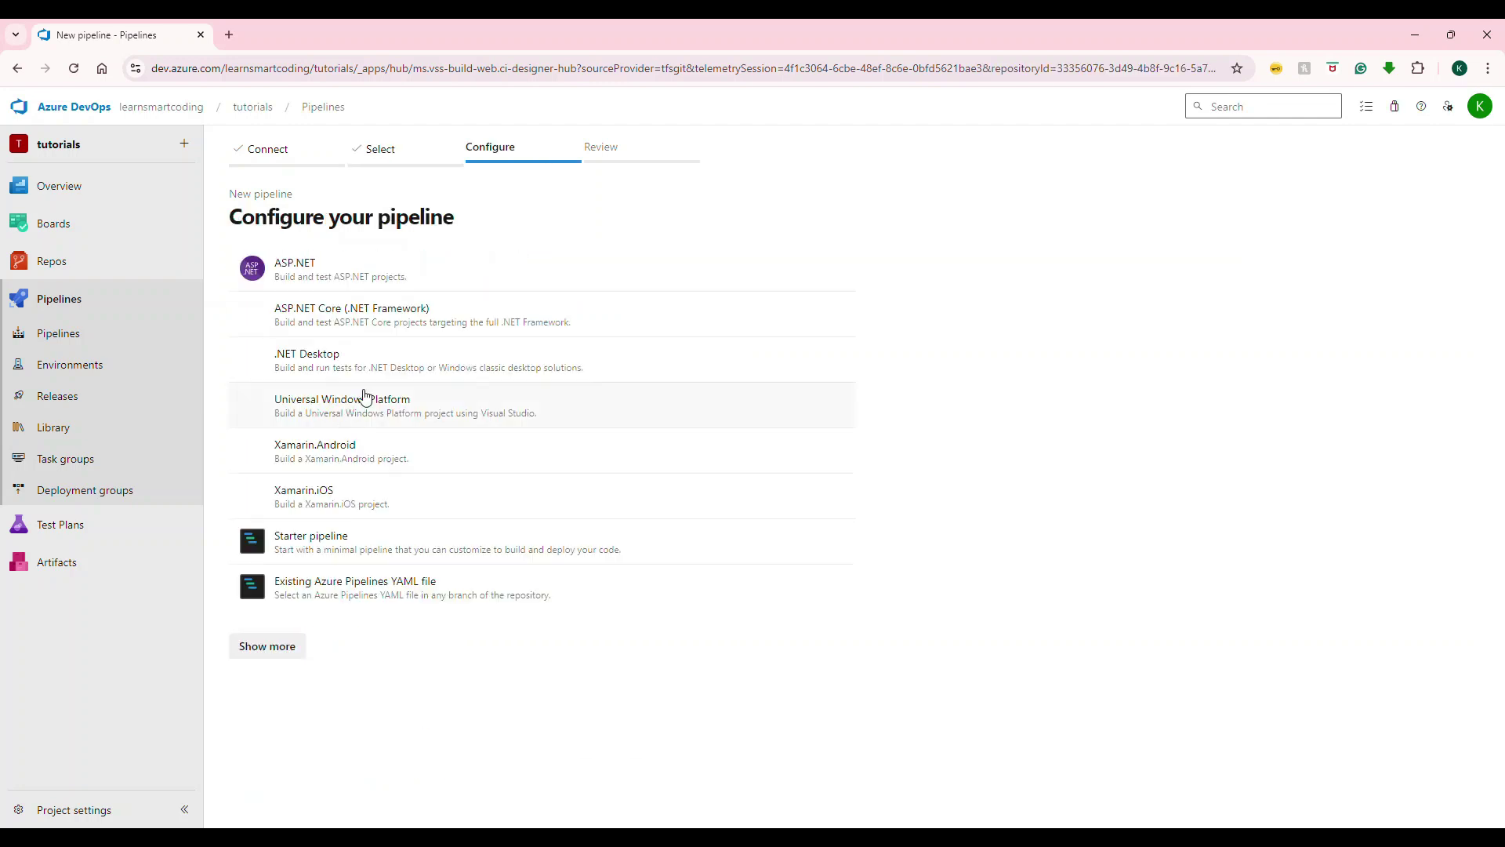
click(395, 280)
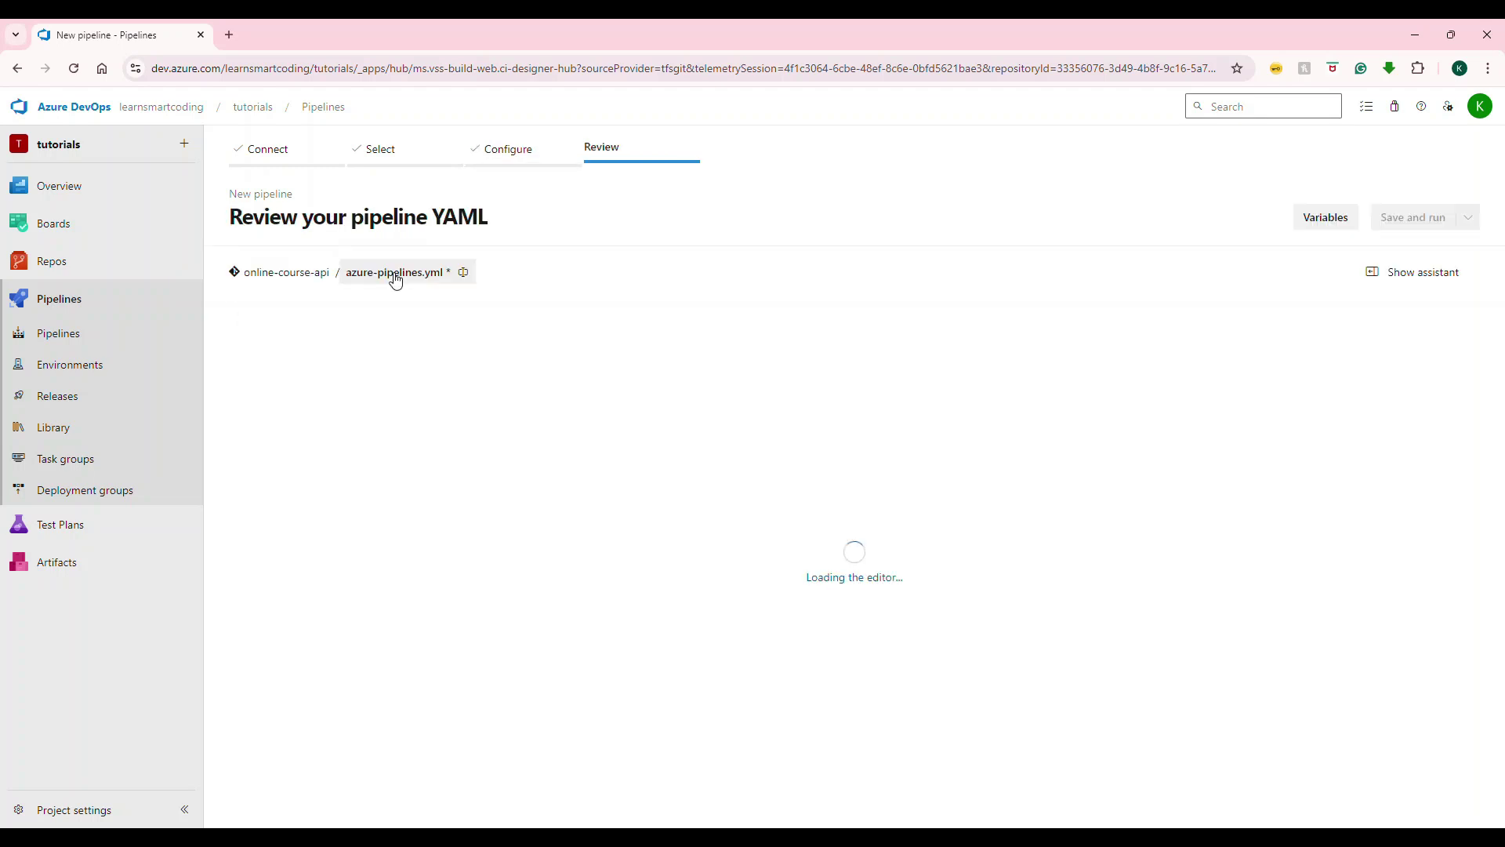
Review the generated pipeline YAML, examining the trigger, agent pool, variables and build task definitions.
scroll(1270, 439, down, 1)
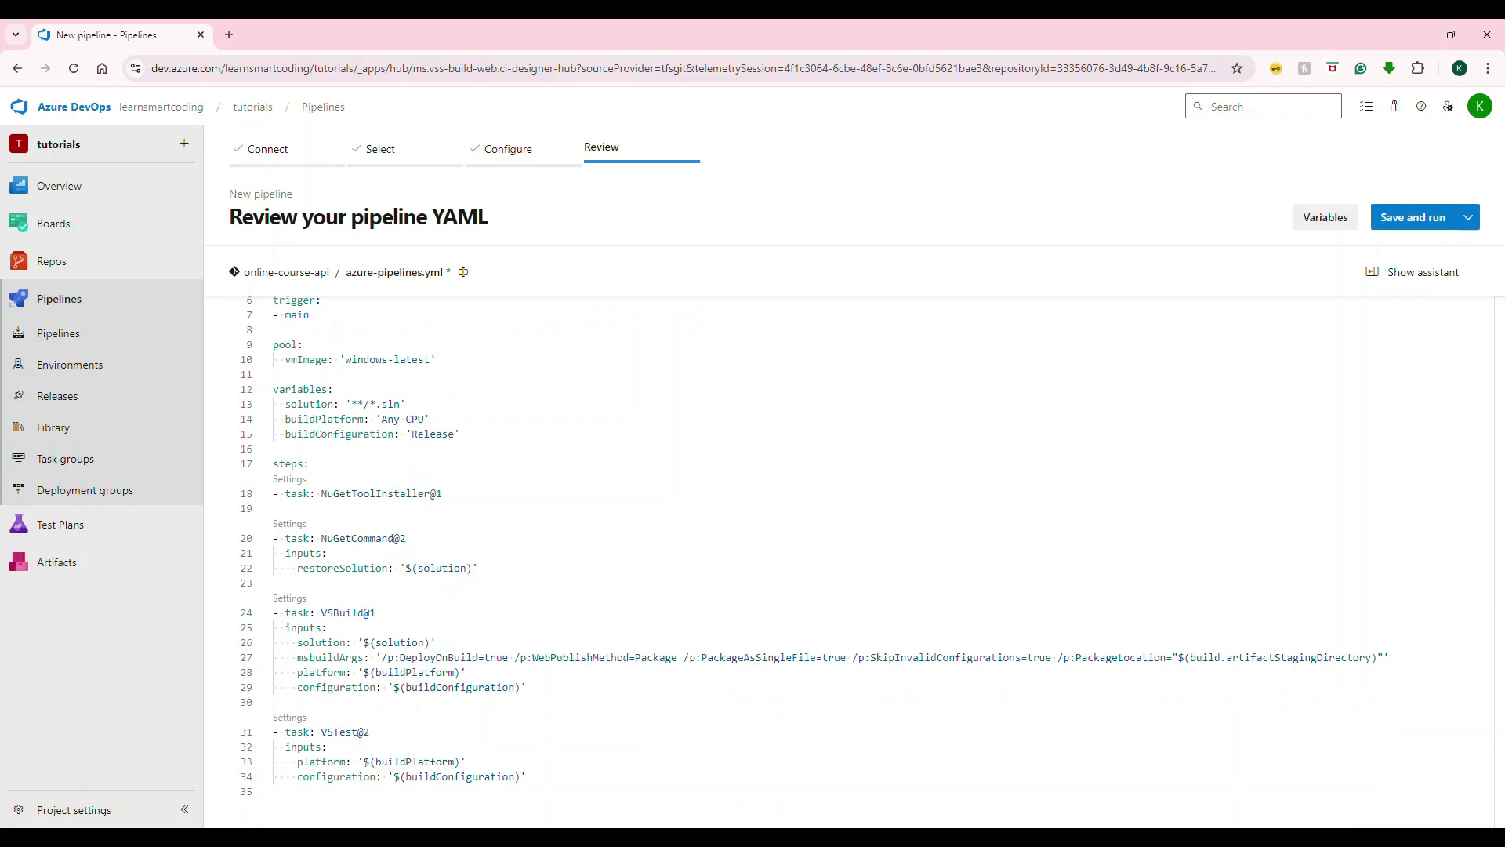
scroll(527, 624, down, 1)
scroll(530, 624, up, 2)
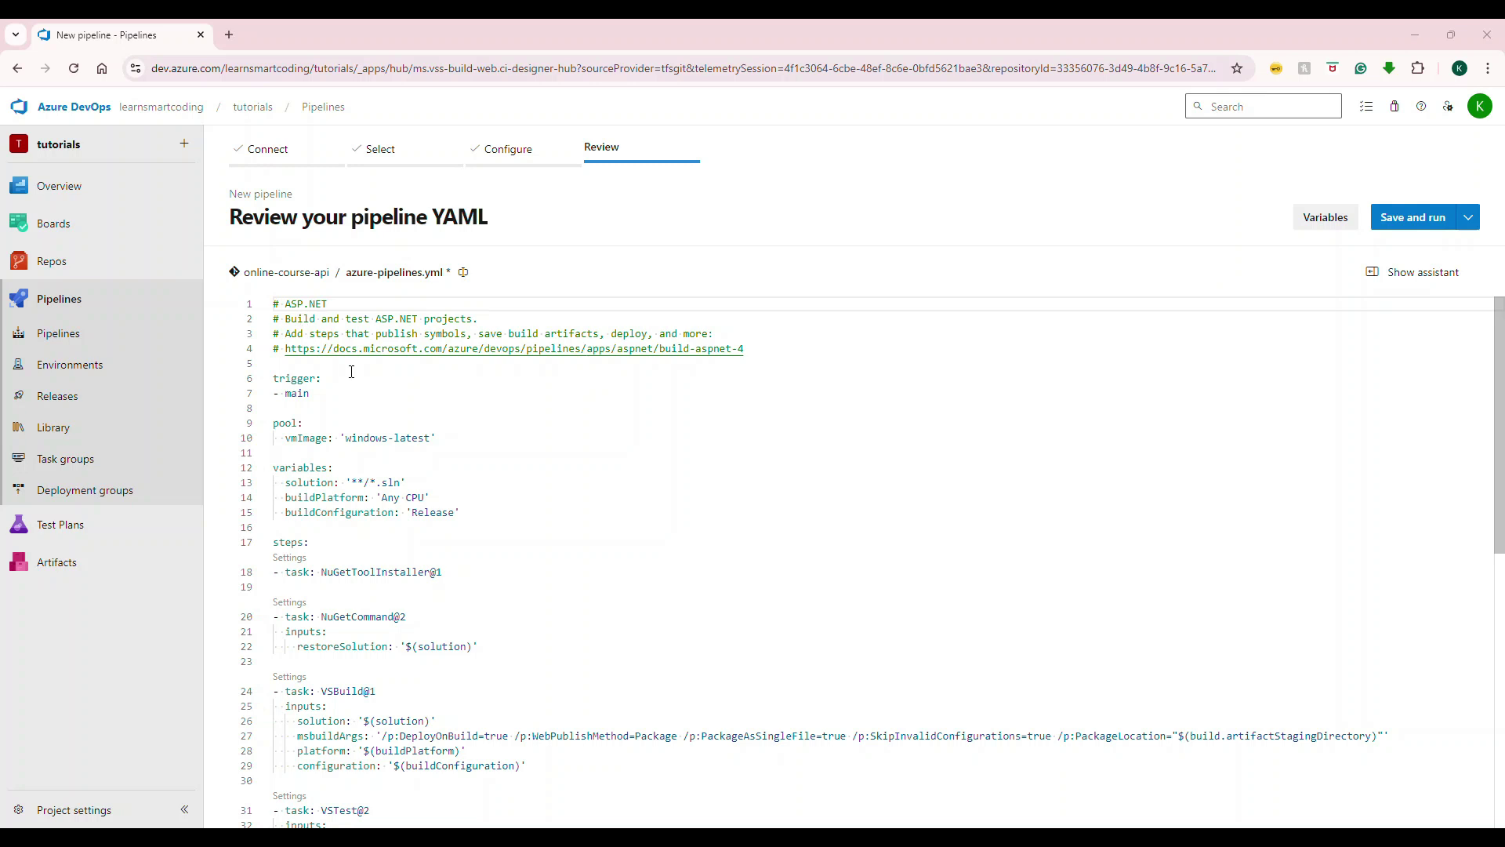
drag(333, 395, 284, 378)
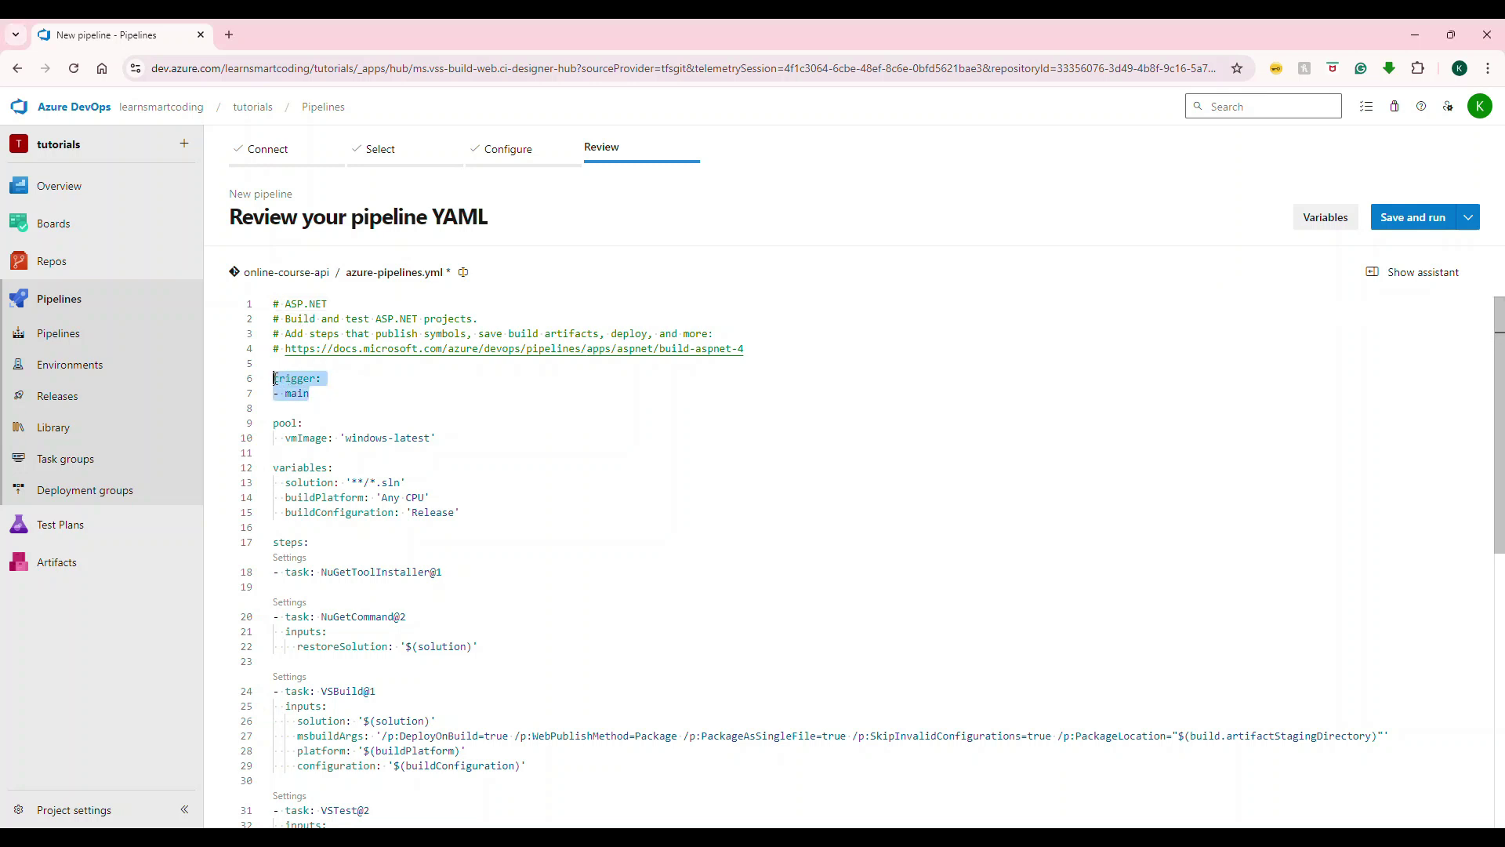
scroll(409, 411, down, 1)
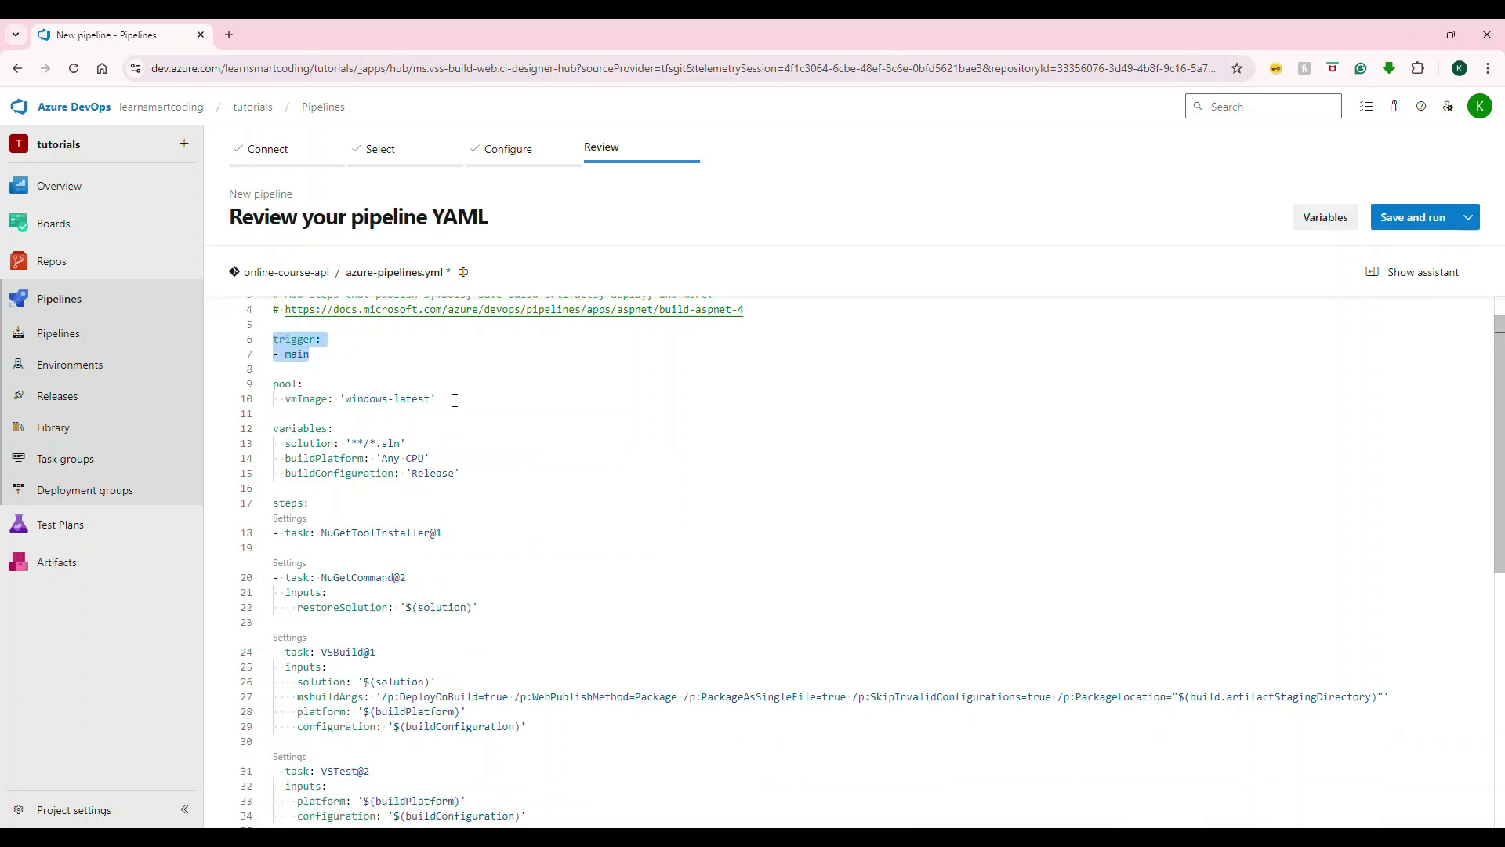
click(461, 398)
drag(436, 399, 260, 392)
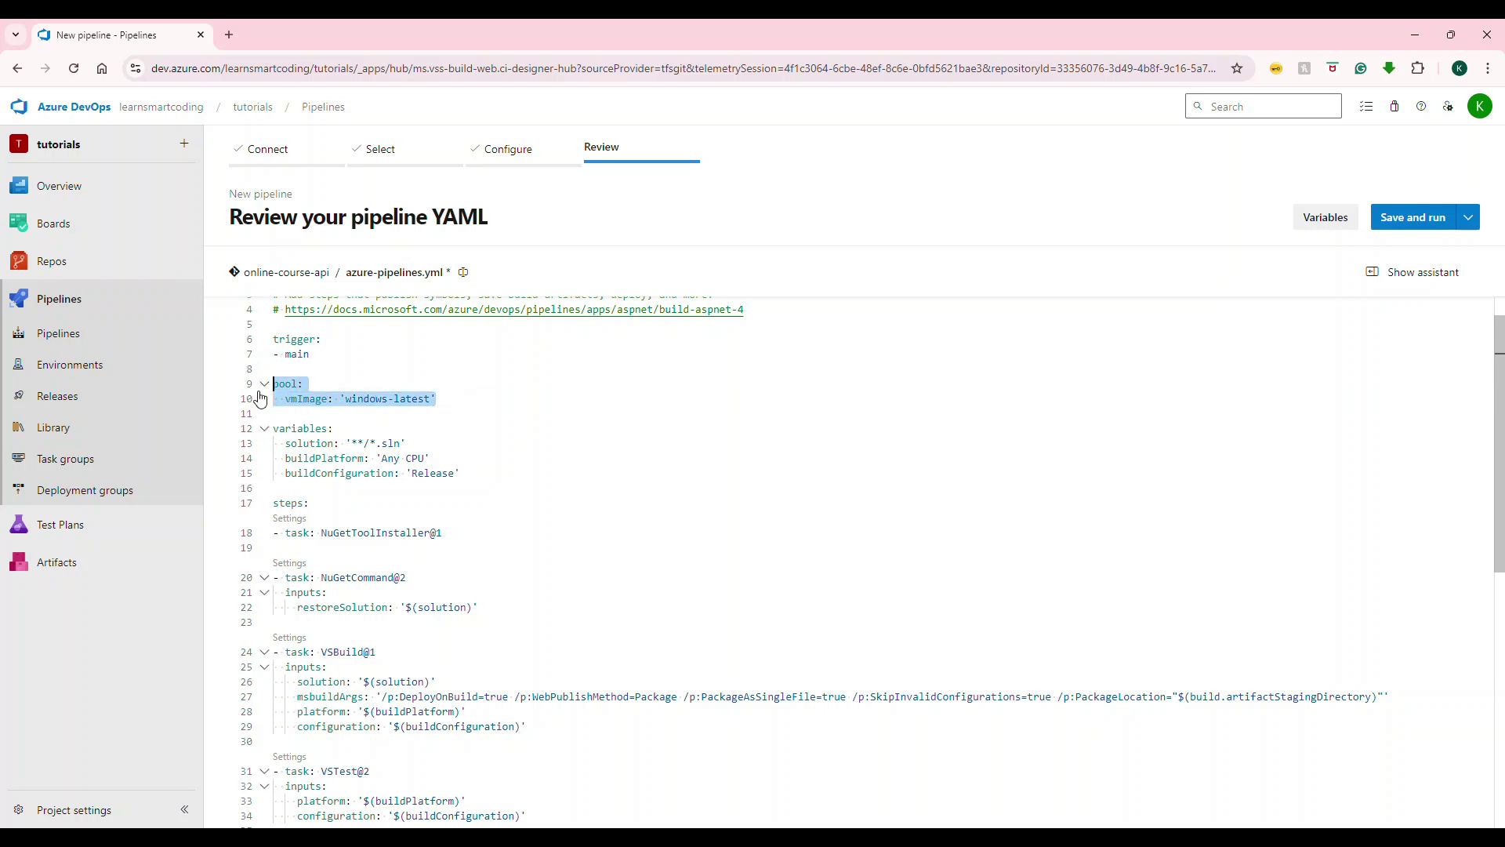
click(292, 429)
double_click(293, 429)
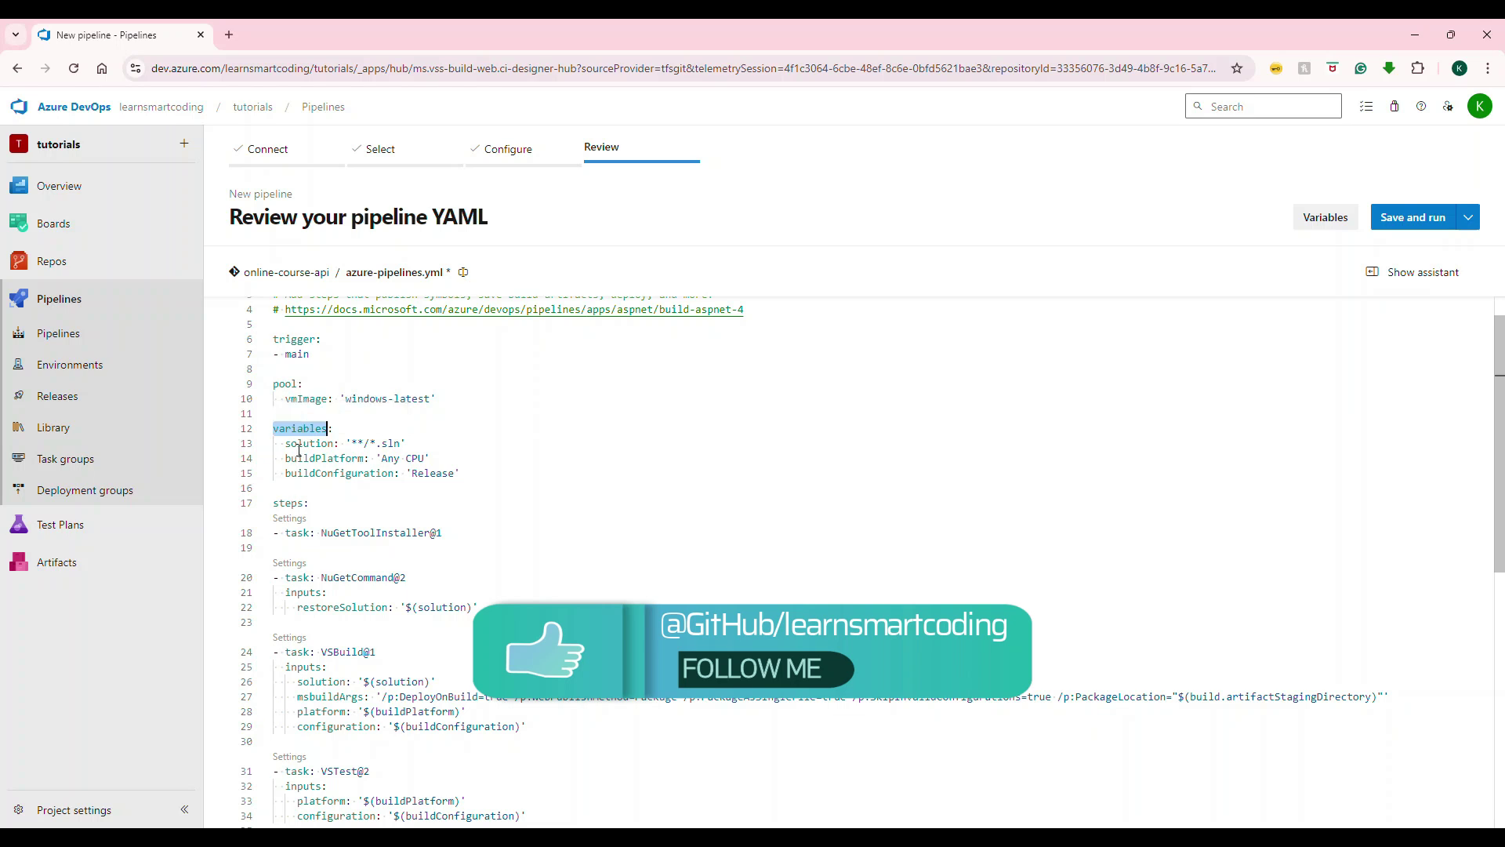
drag(286, 444, 309, 444)
double_click(304, 458)
double_click(294, 473)
scroll(374, 443, down, 1)
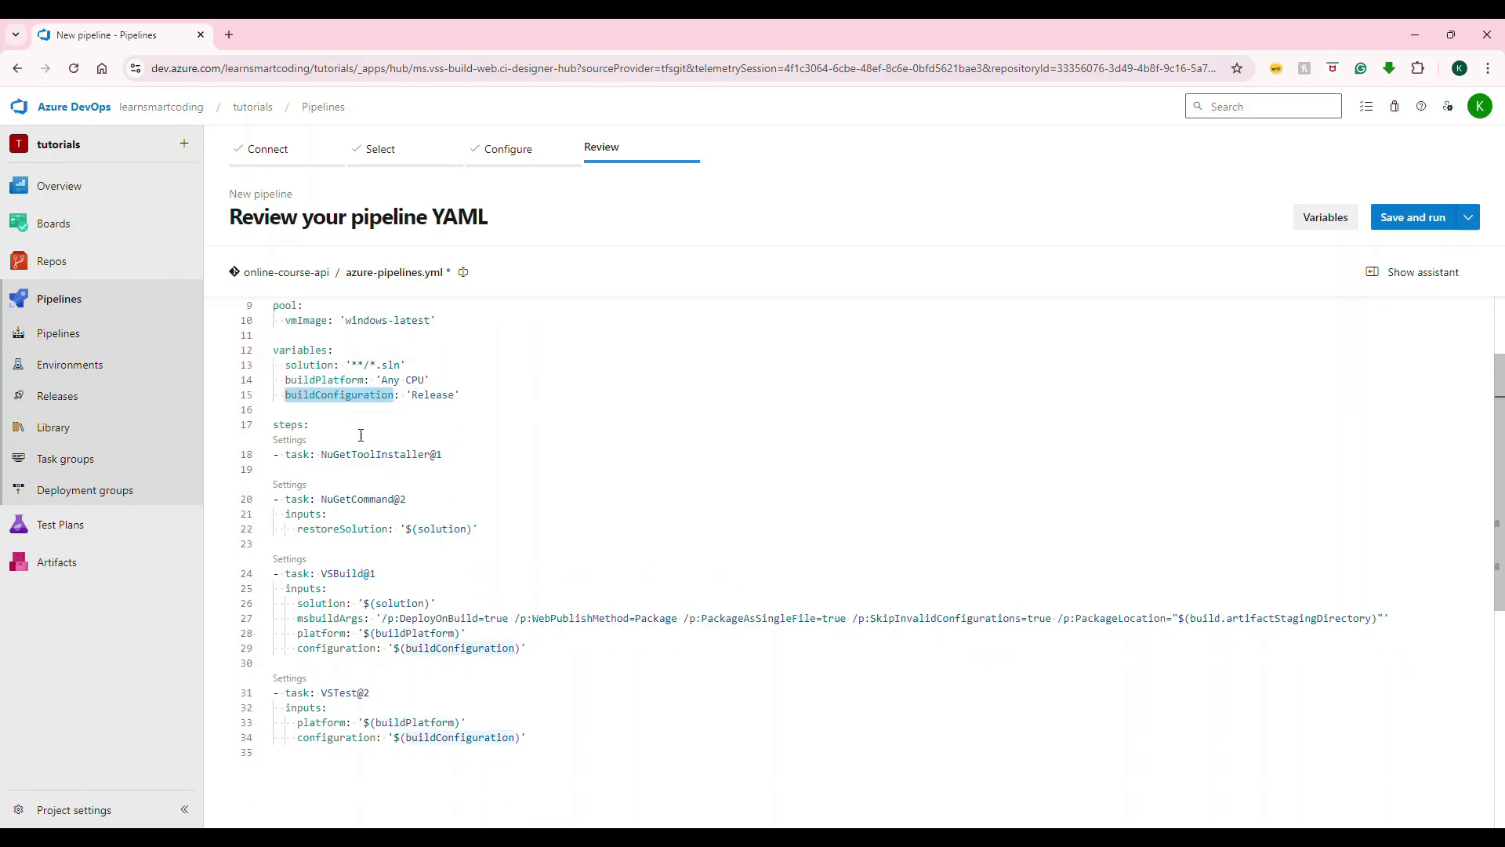
double_click(294, 455)
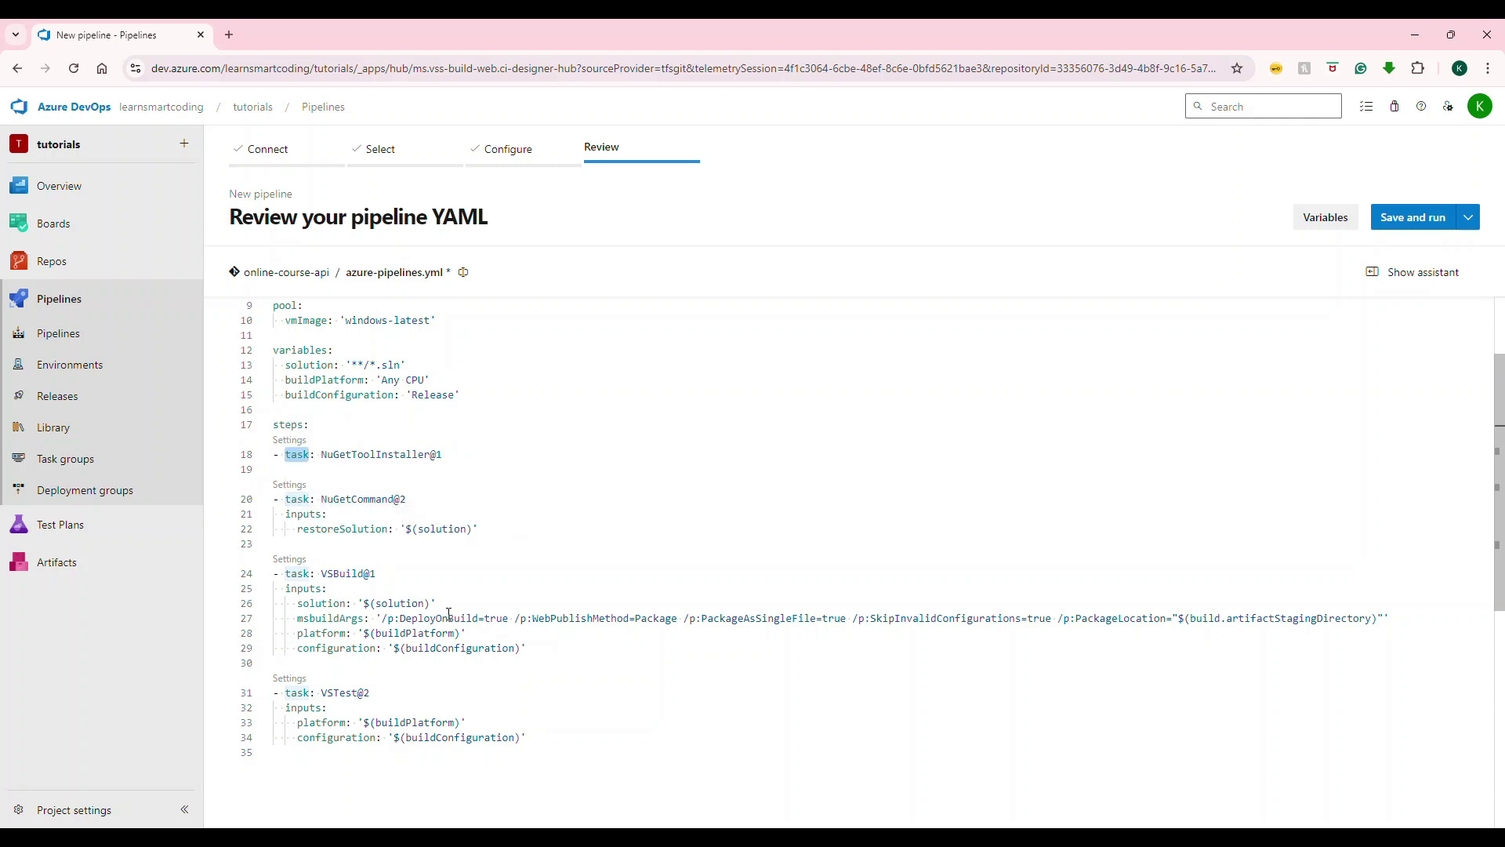
scroll(419, 571, down, 1)
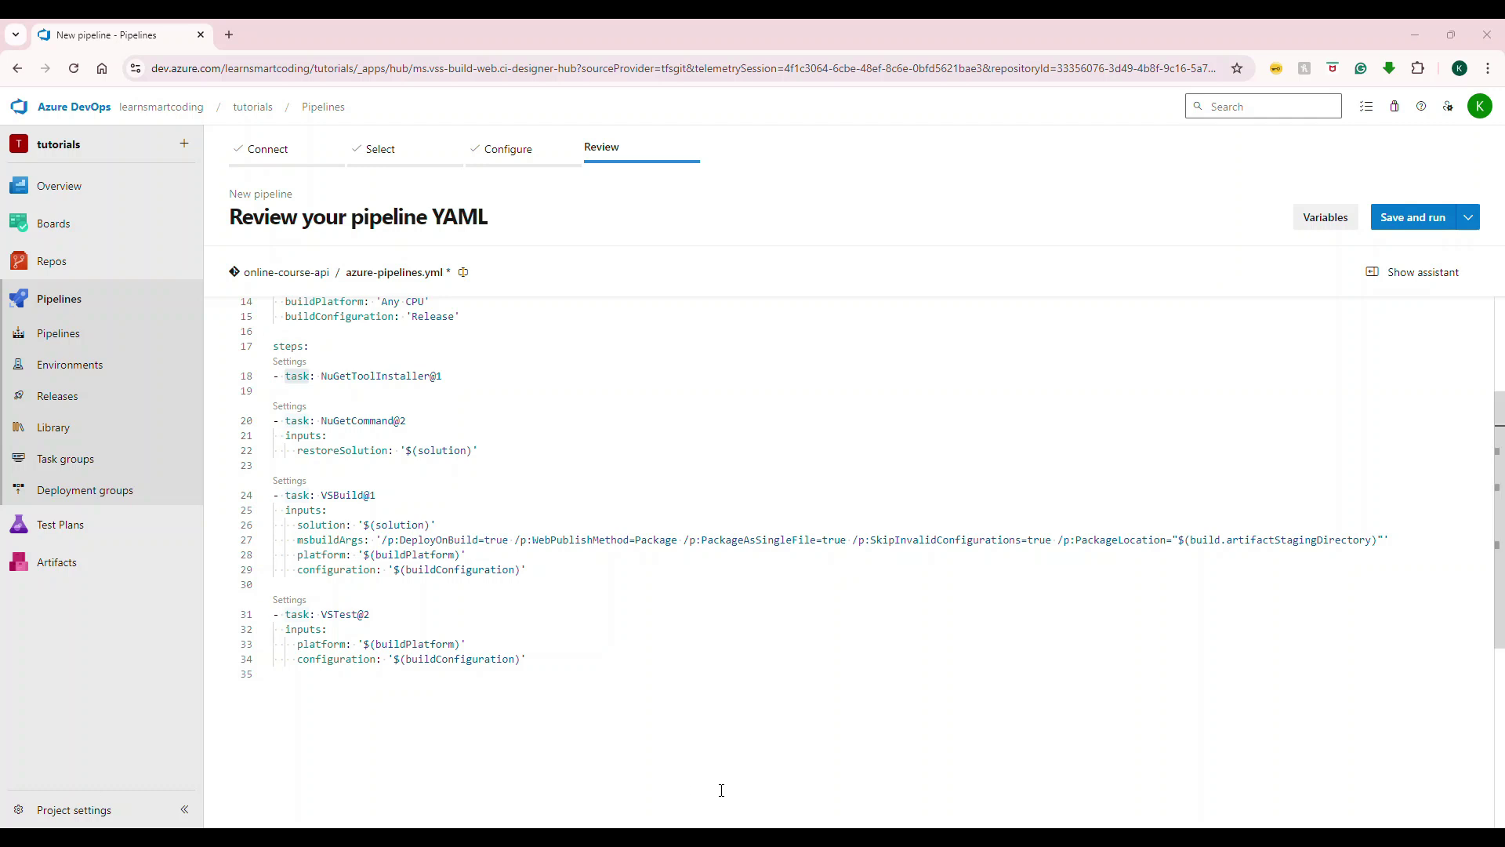
Add a PublishBuildArtifacts@1 task after VSTest with pathToPublish '$(build.artifactStagingDirectory)', artifactName 'drop' and publishLocation 'Container'.
click(616, 654)
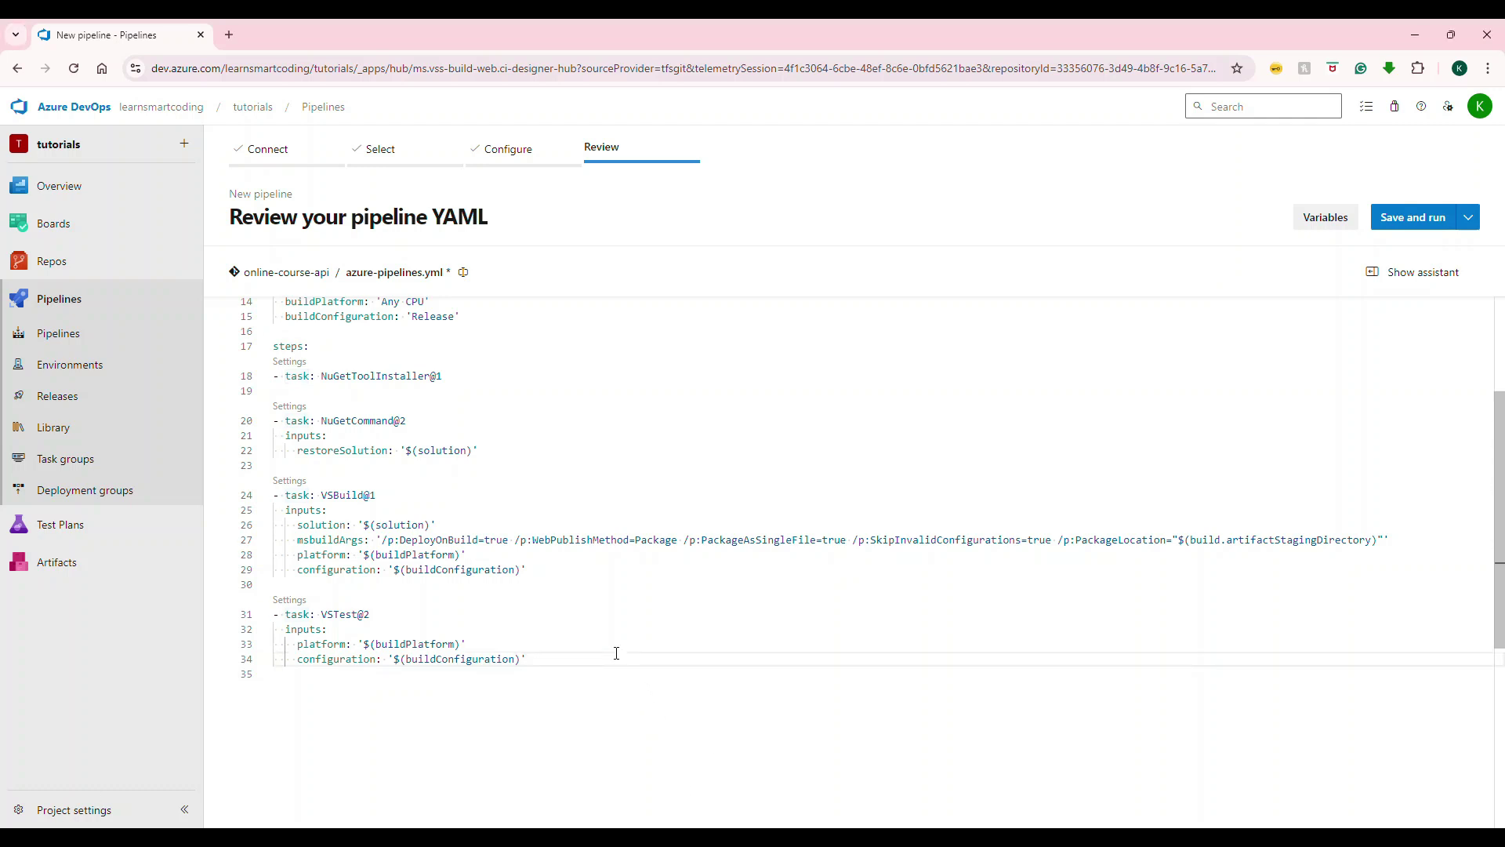
key(Return)
key(ctrl+space)
key(Return)
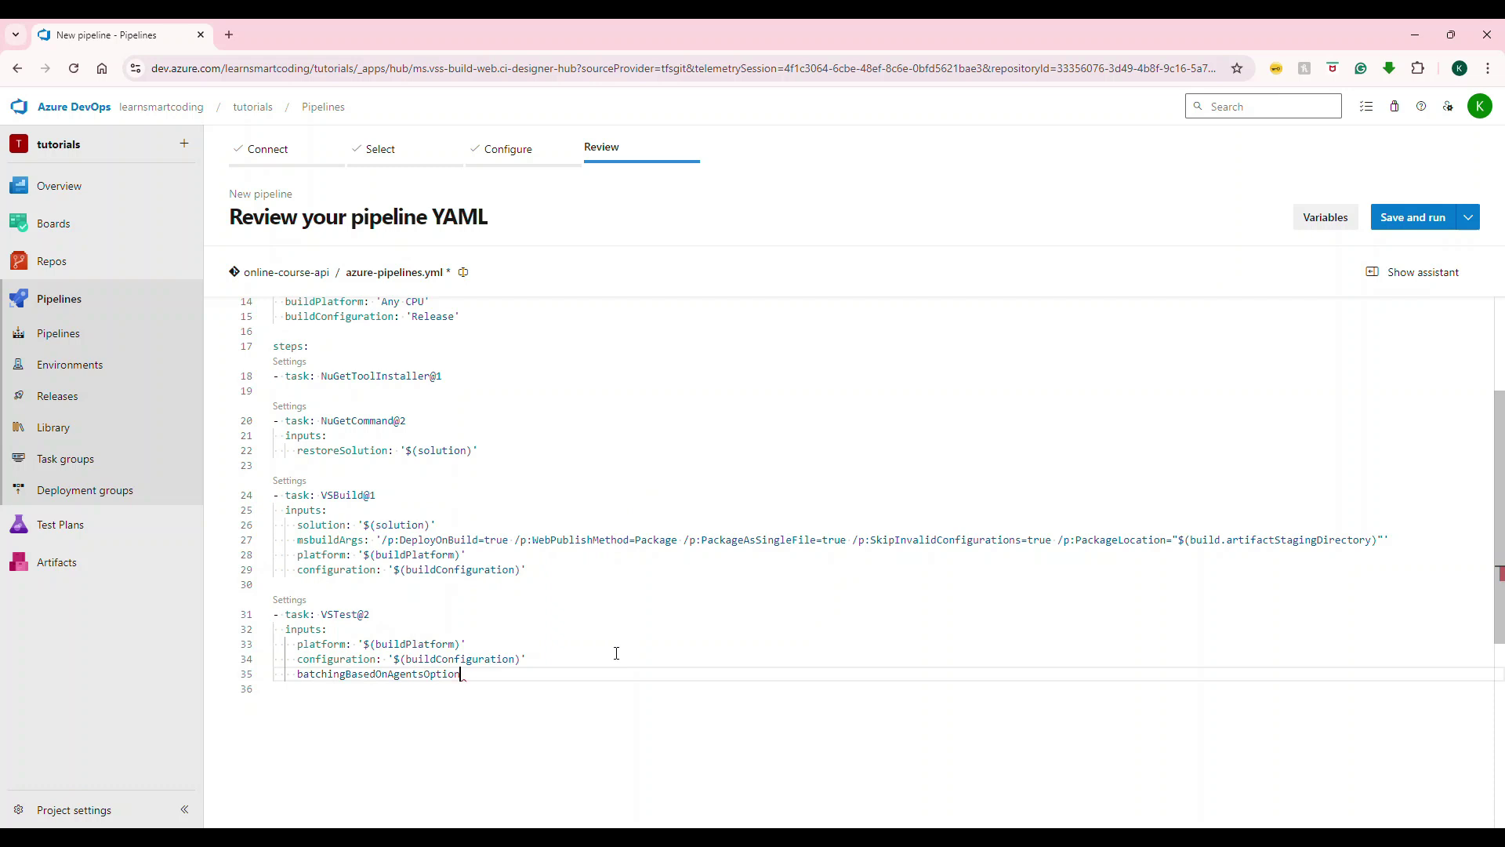
key(ctrl+z)
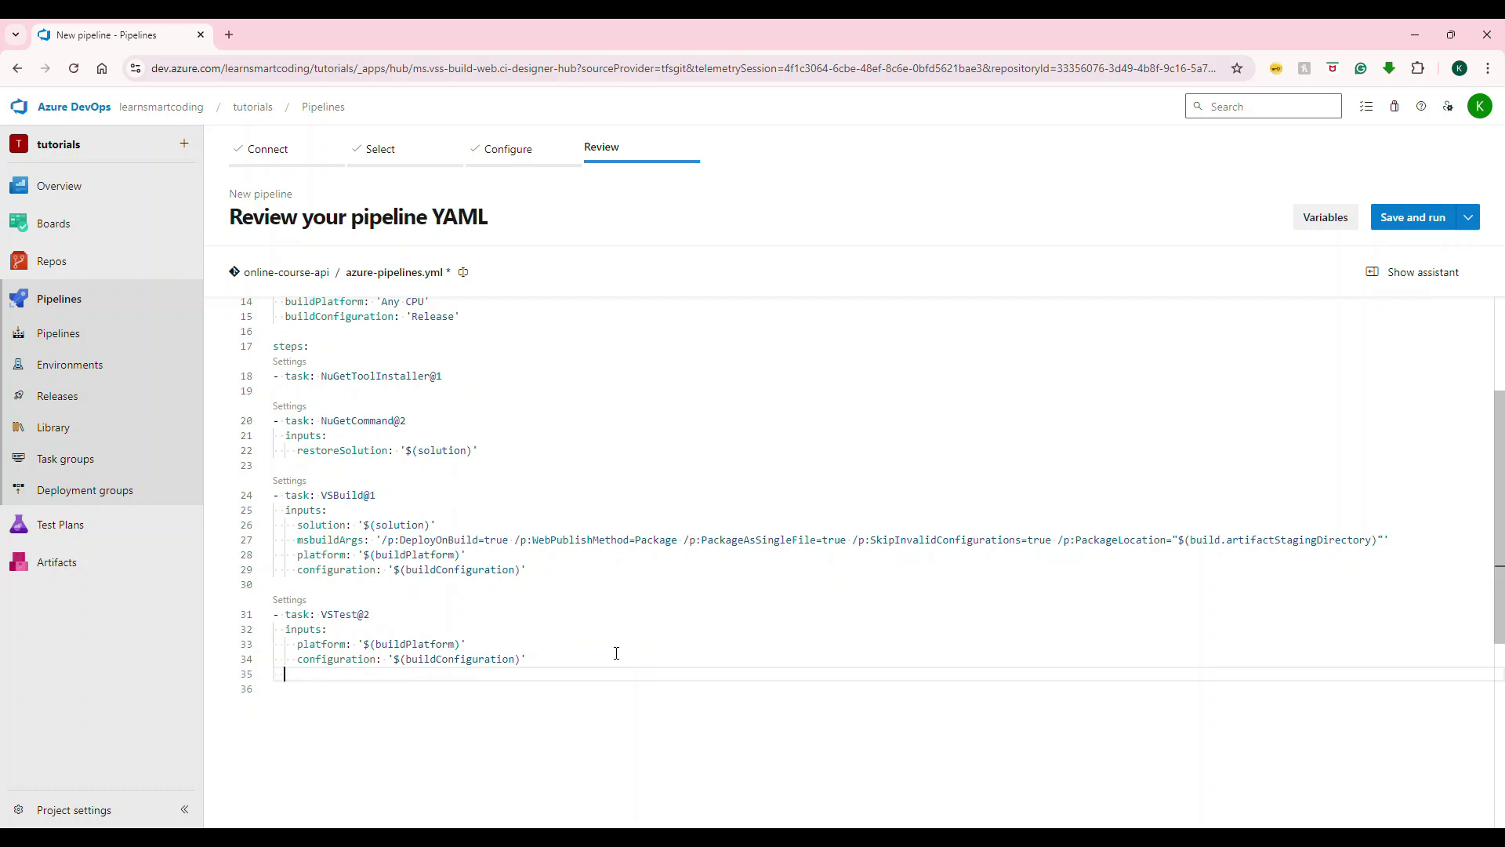
key(Return)
key(ctrl+space)
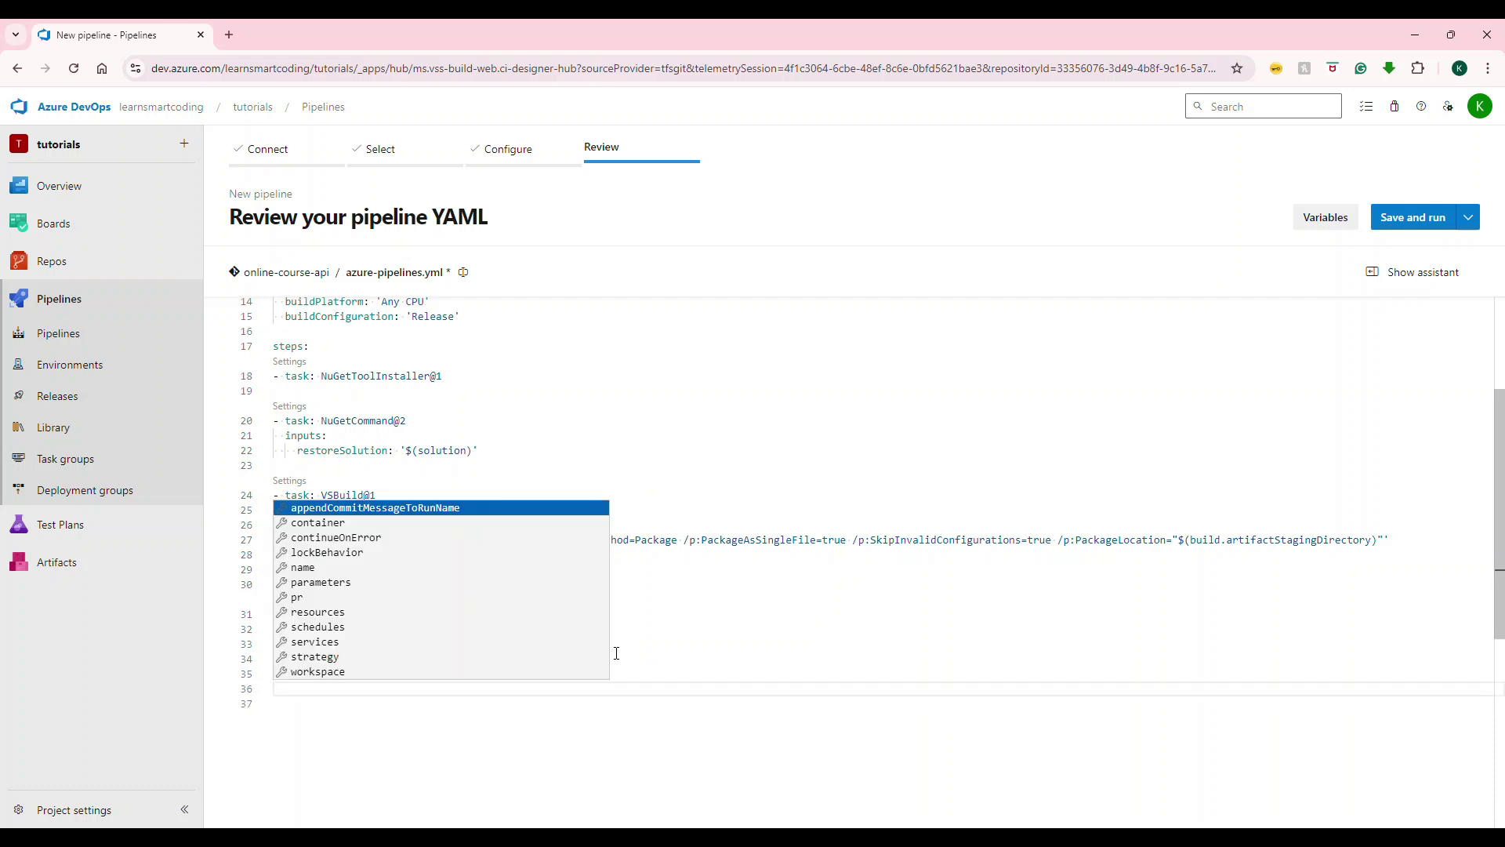
text(- task: PublishBuildArtifacts@1   inputs:     pathToPublish: '$(build.artifactStagingDirectory)'     artifactName: 'drop'     publishLocation: 'Container')
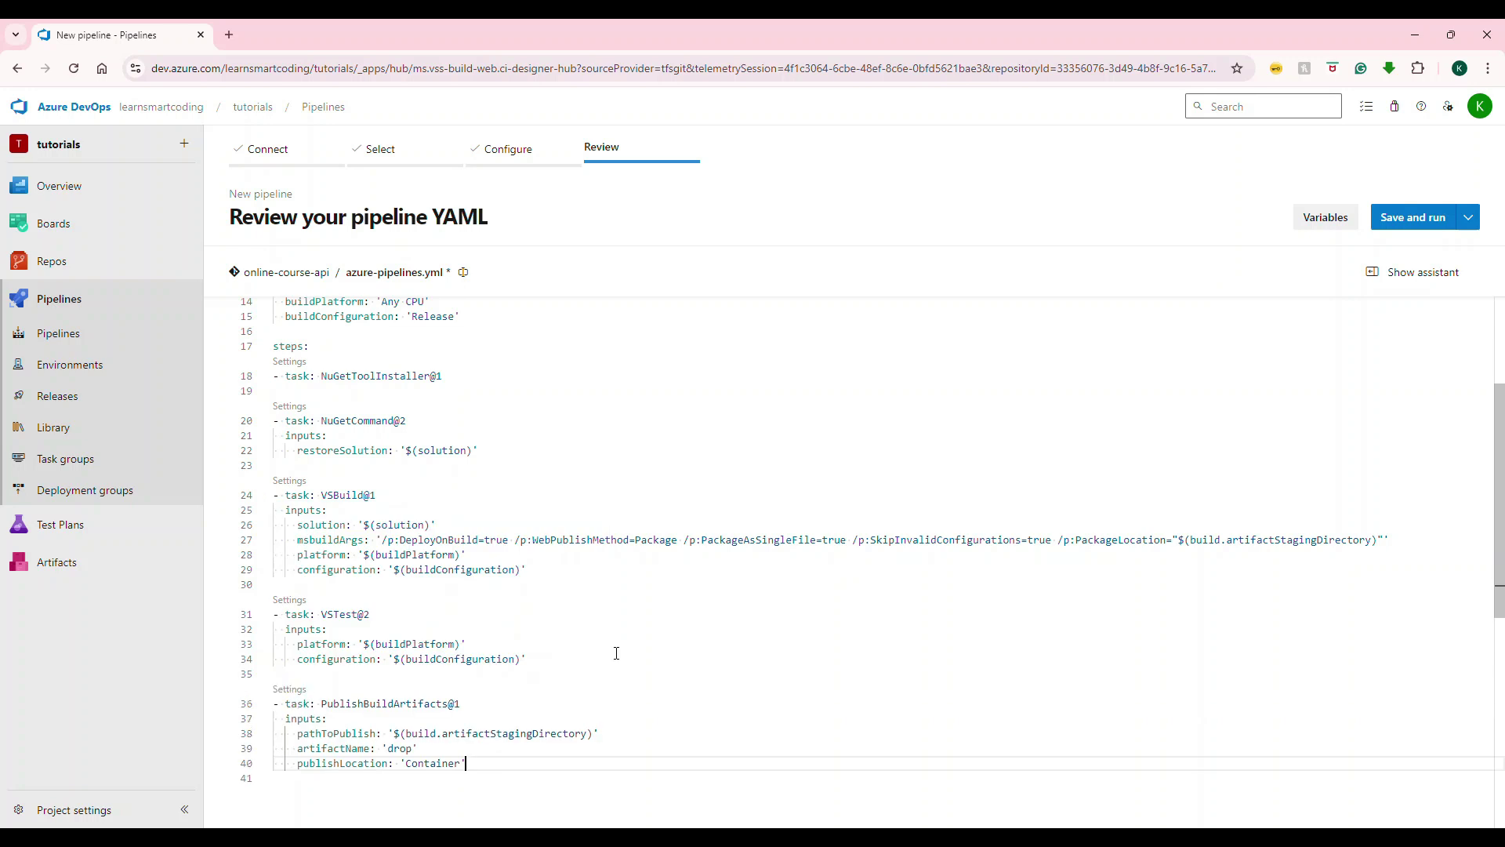
Review the publish task's path, artifact name and publish location in the pipeline YAML.
scroll(534, 627, down, 3)
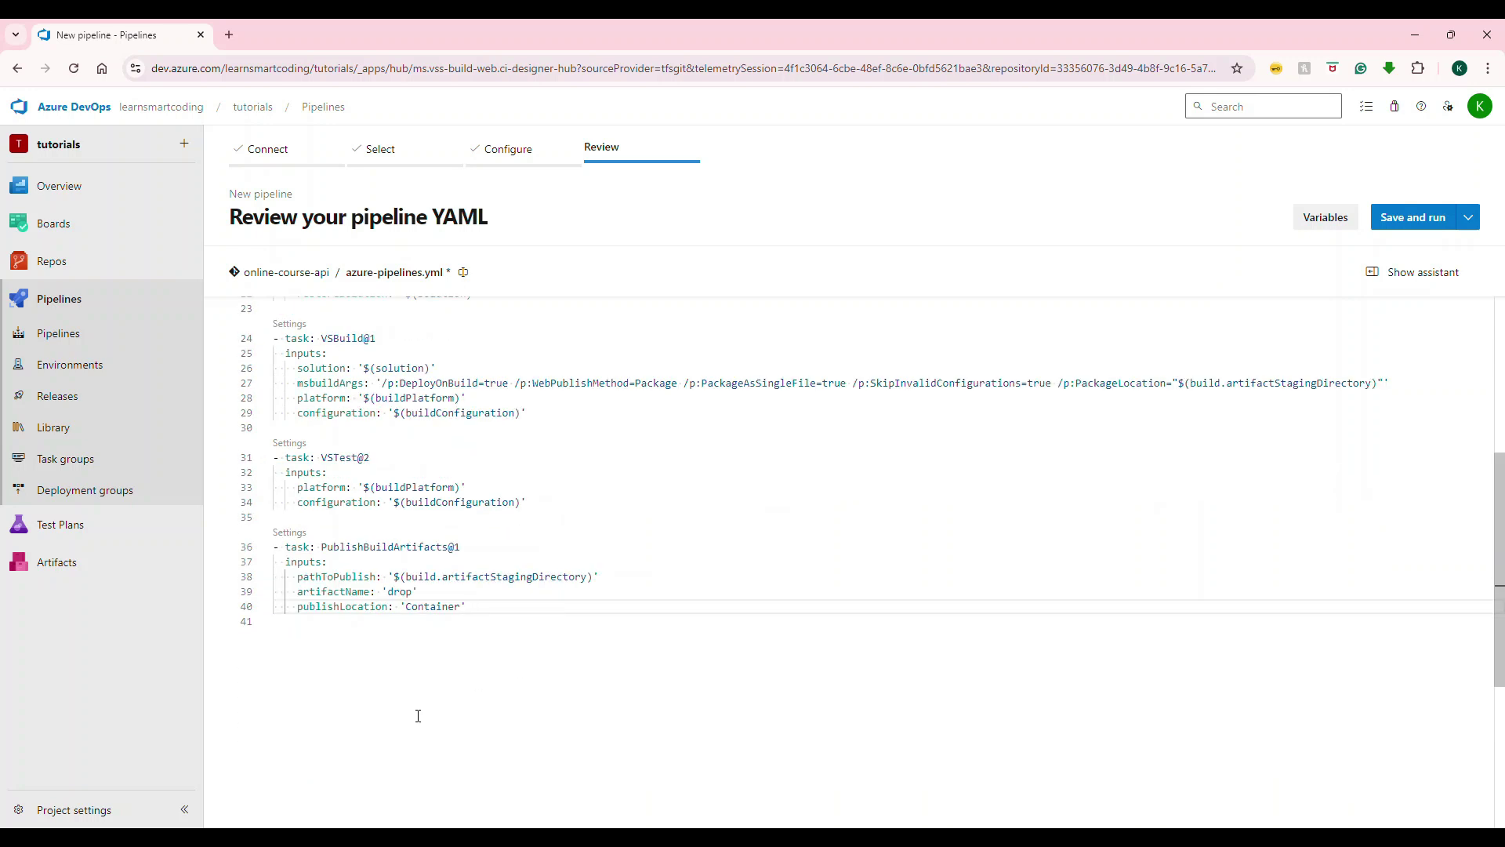
double_click(341, 577)
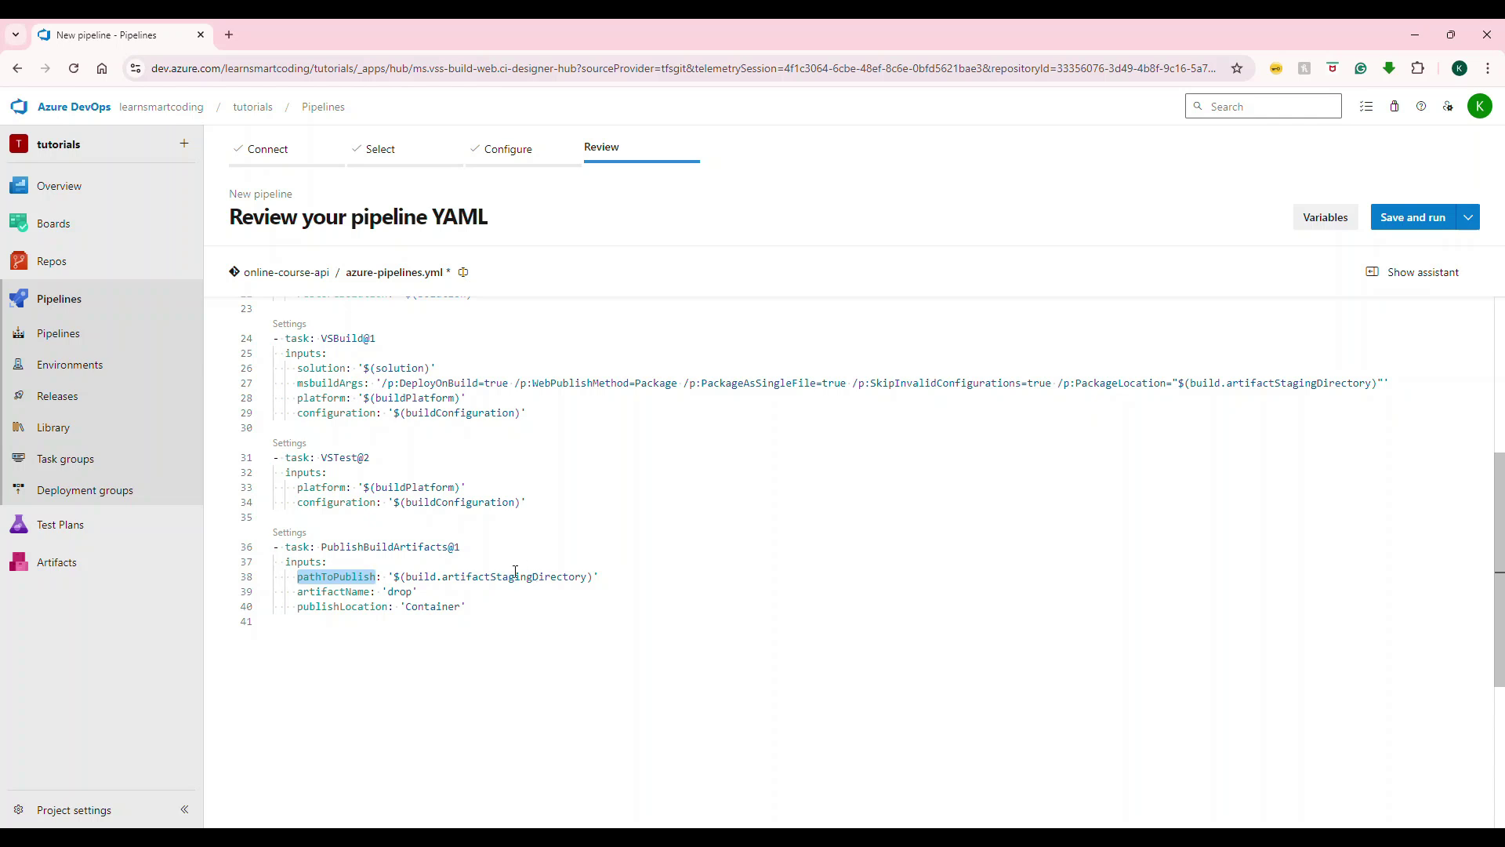
double_click(343, 592)
double_click(400, 591)
double_click(345, 606)
double_click(430, 606)
scroll(491, 729, up, 5)
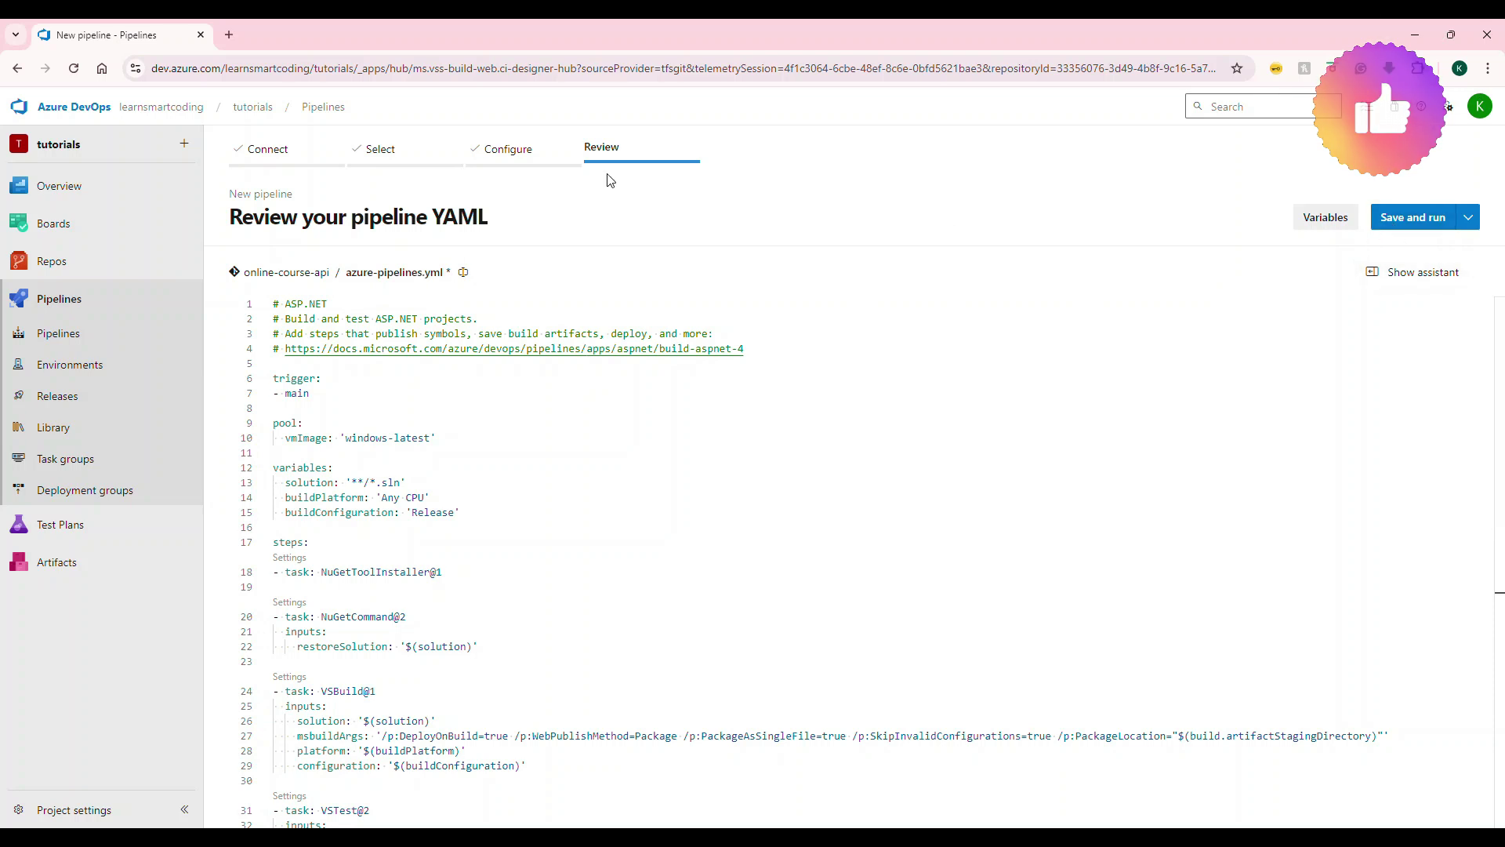
Save and run the pipeline, committing azure-pipelines.yml directly to the main branch, and open the run's job.
click(1431, 230)
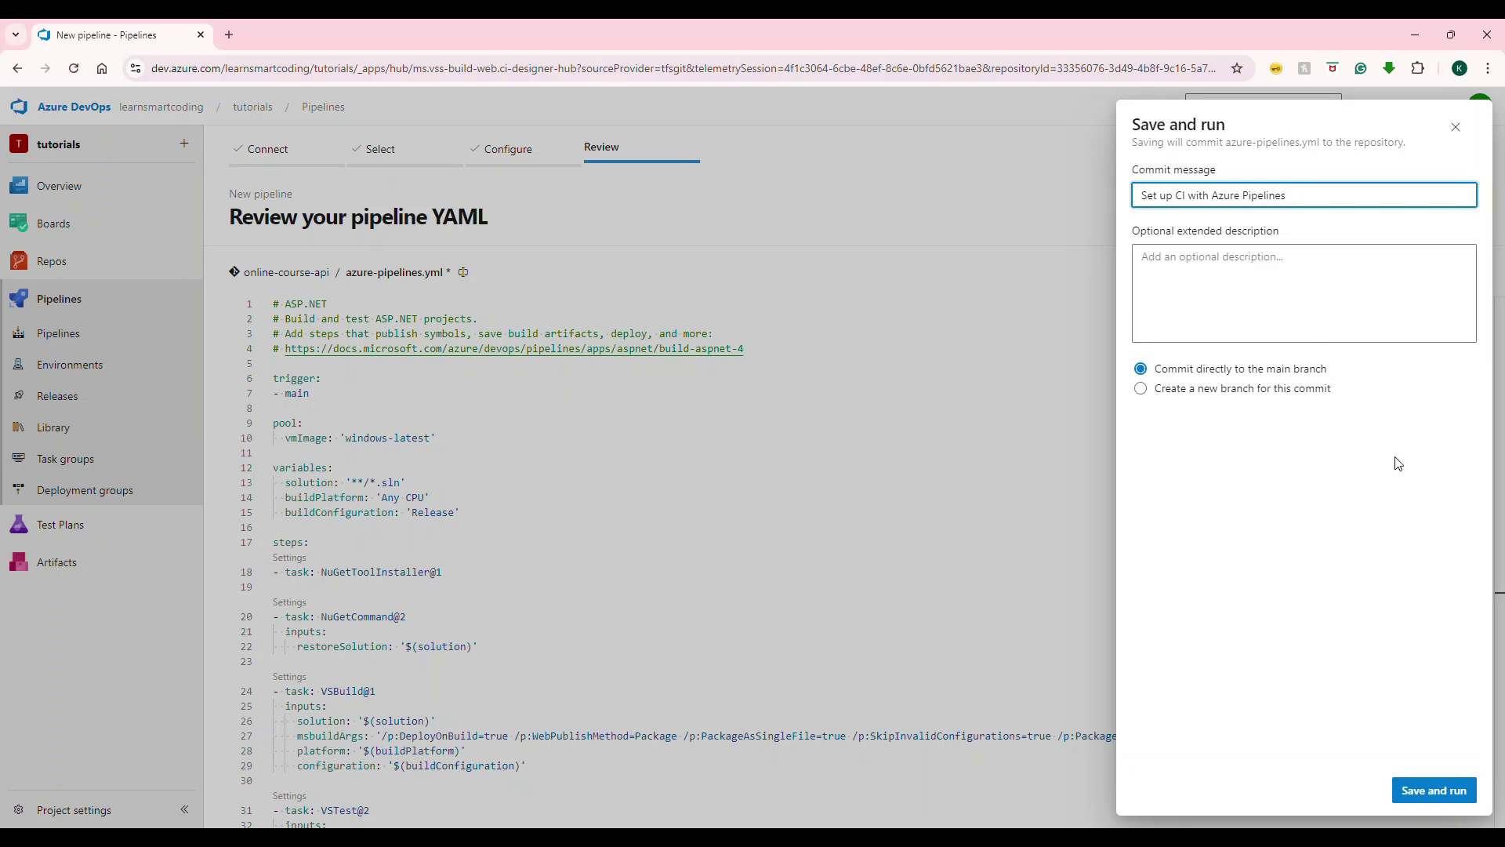
click(1434, 791)
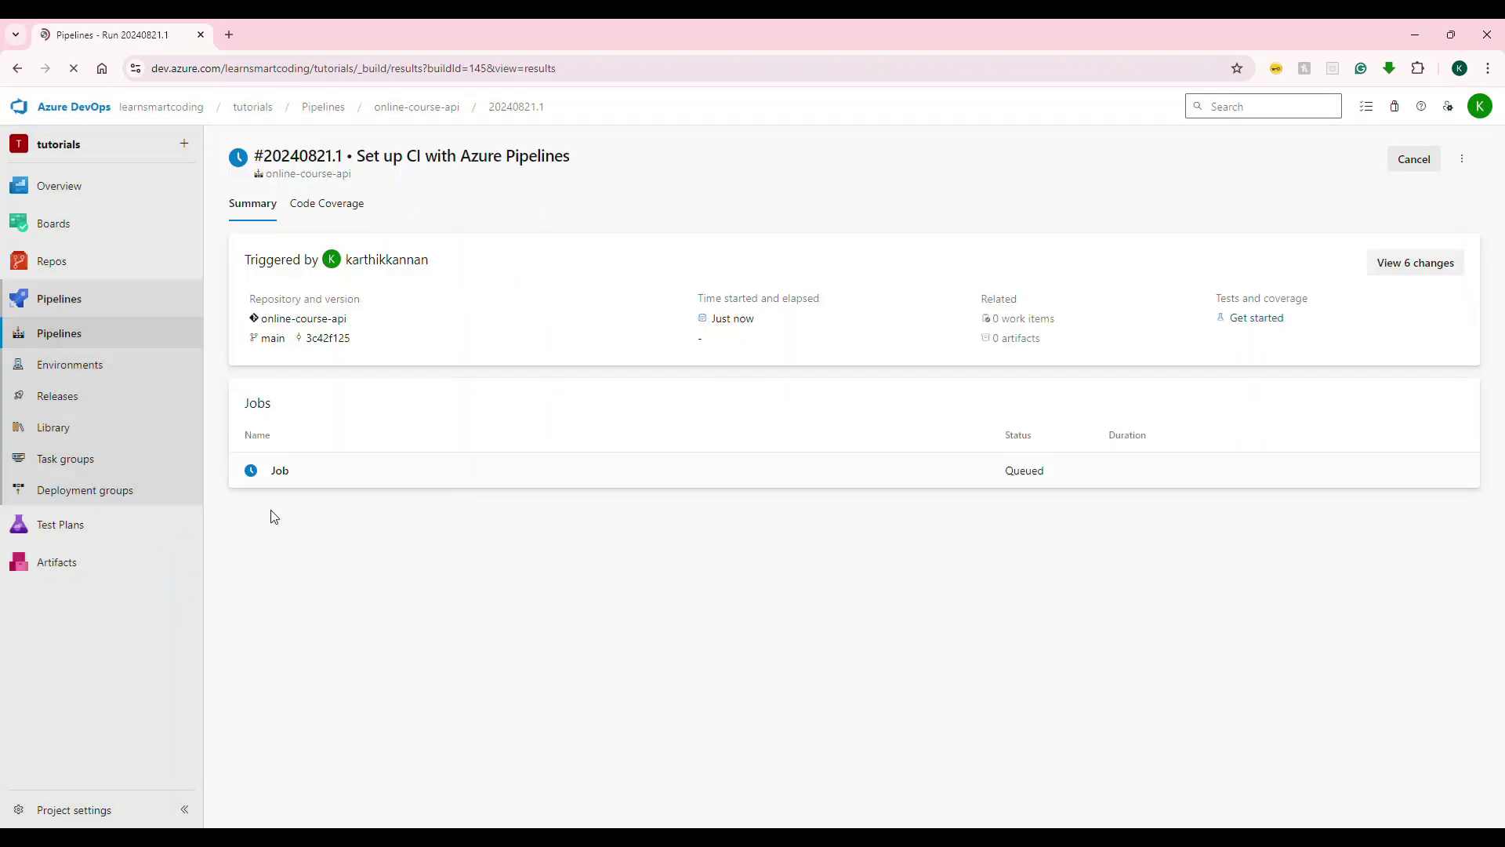
click(284, 473)
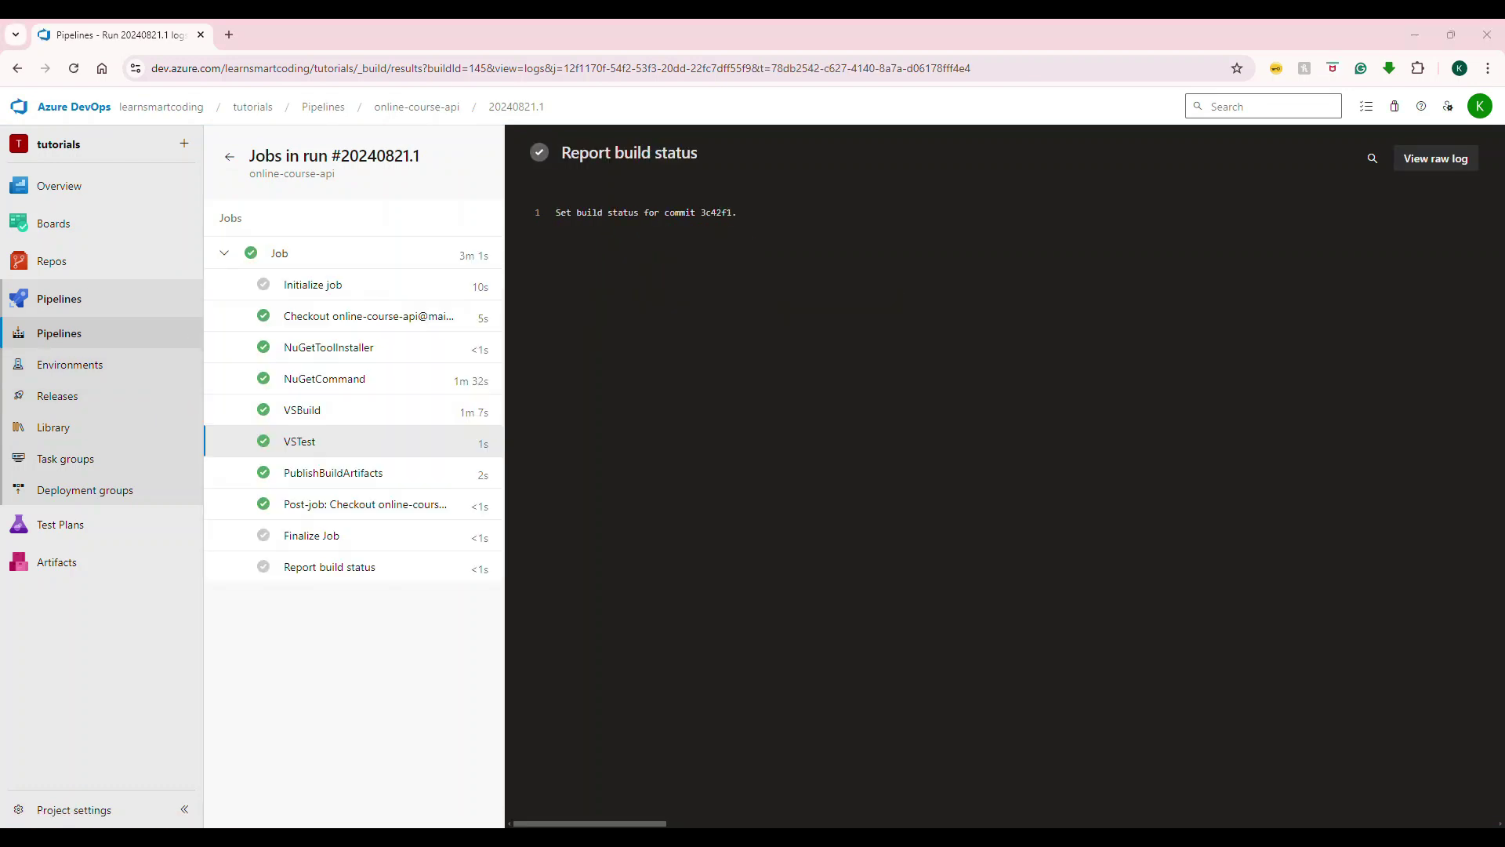
Check the job's PublishBuildArtifacts log, the run summary and the list of recently run pipelines.
click(323, 479)
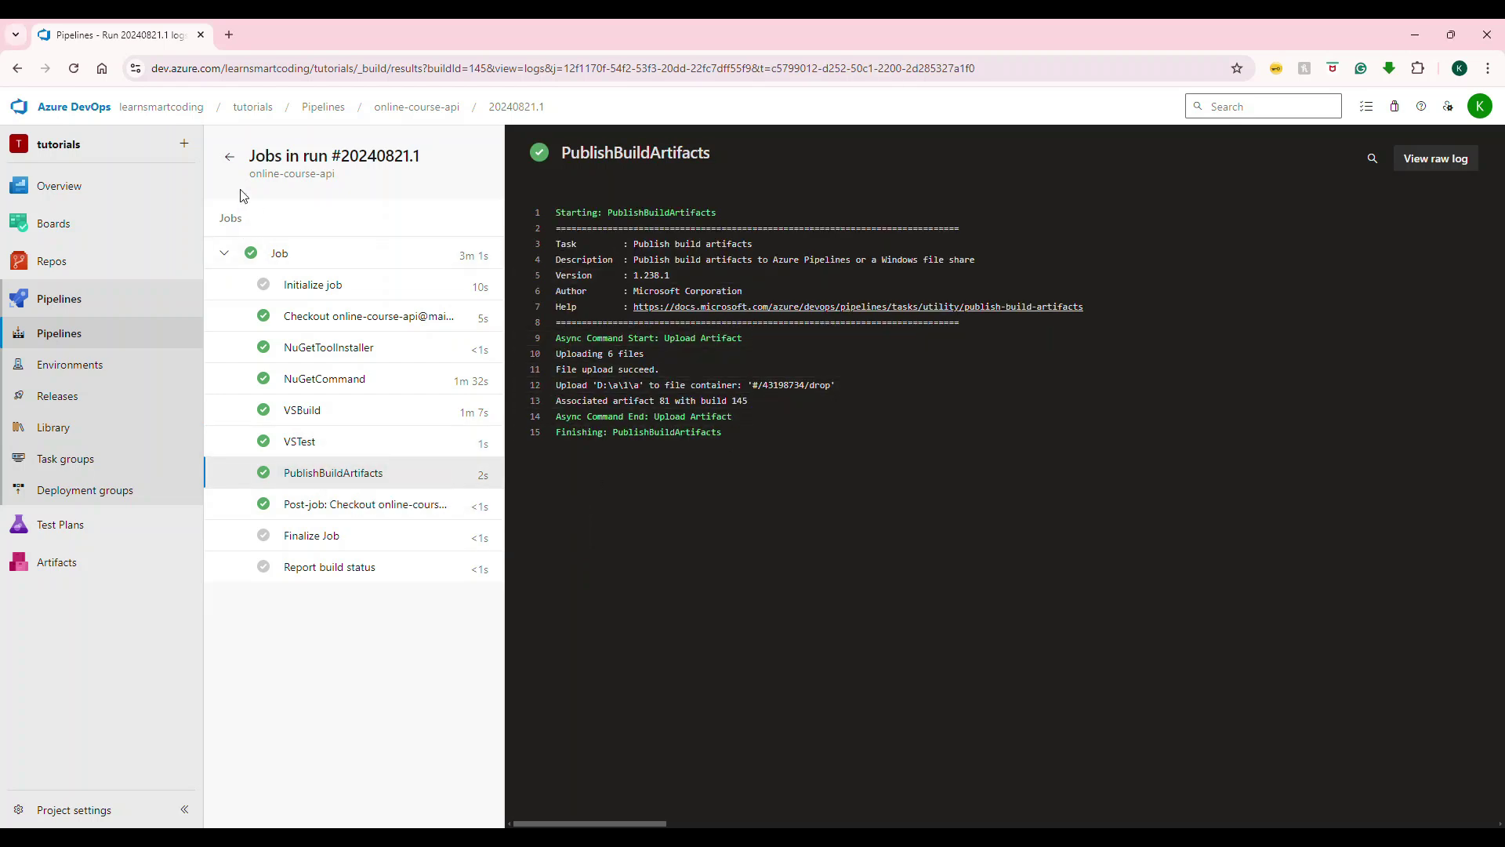
click(229, 157)
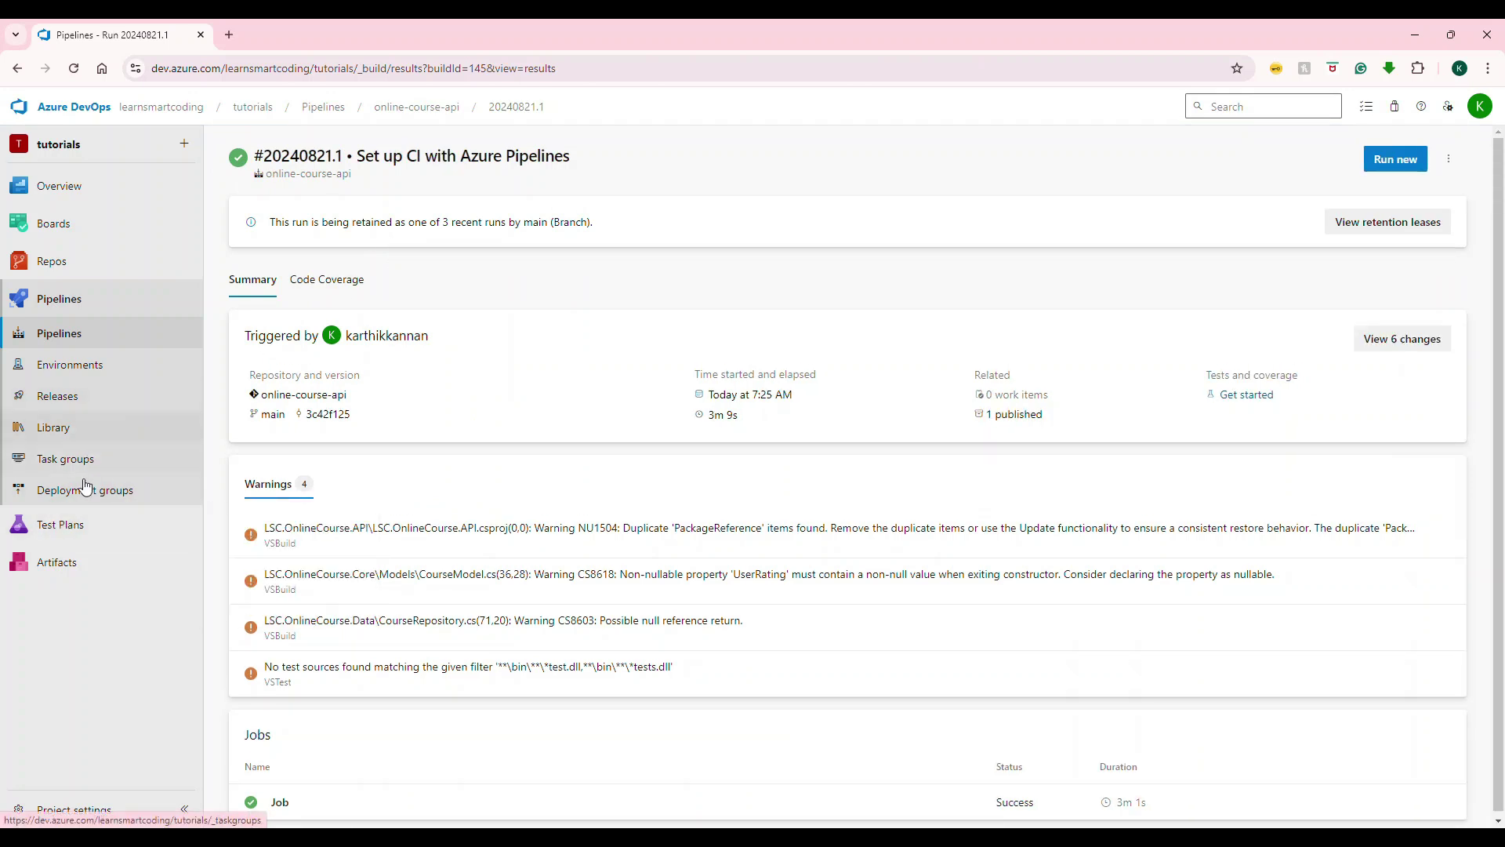
click(63, 333)
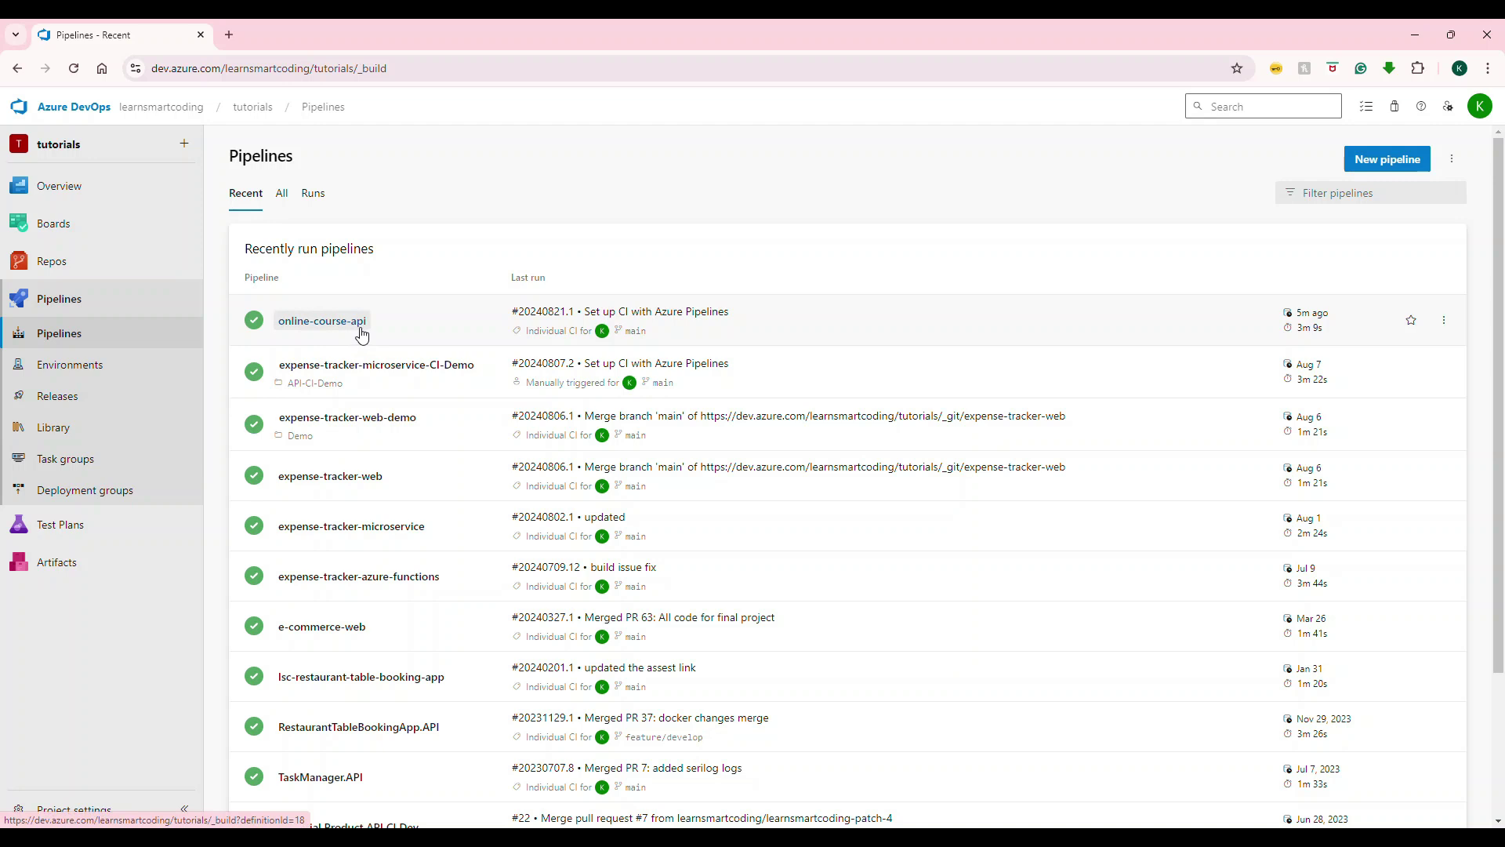
mouse_move(1316, 334)
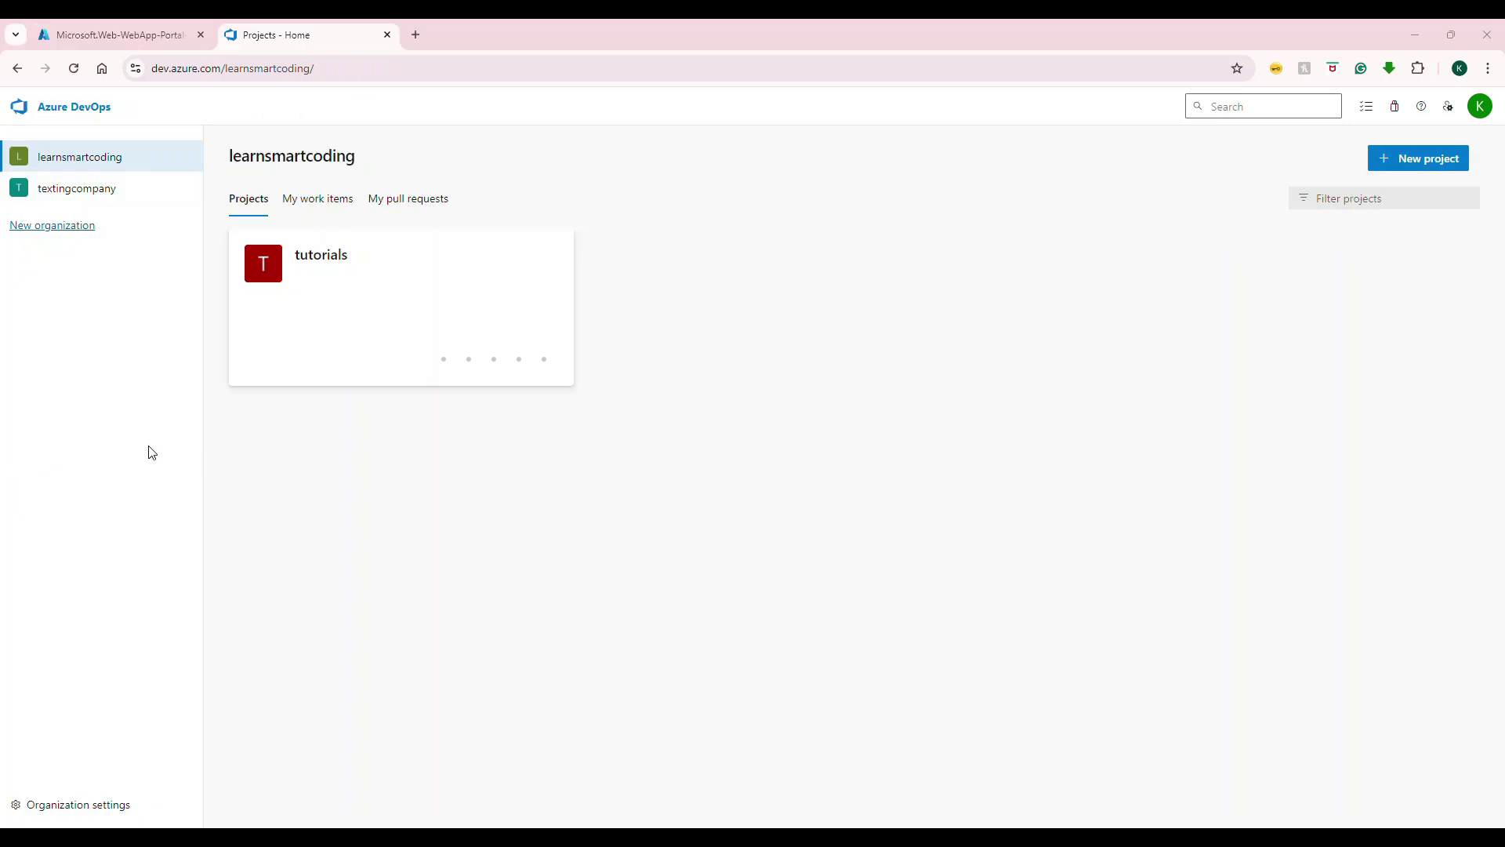
Create a new release pipeline in the tutorials project from the Azure App Service deployment template.
click(463, 374)
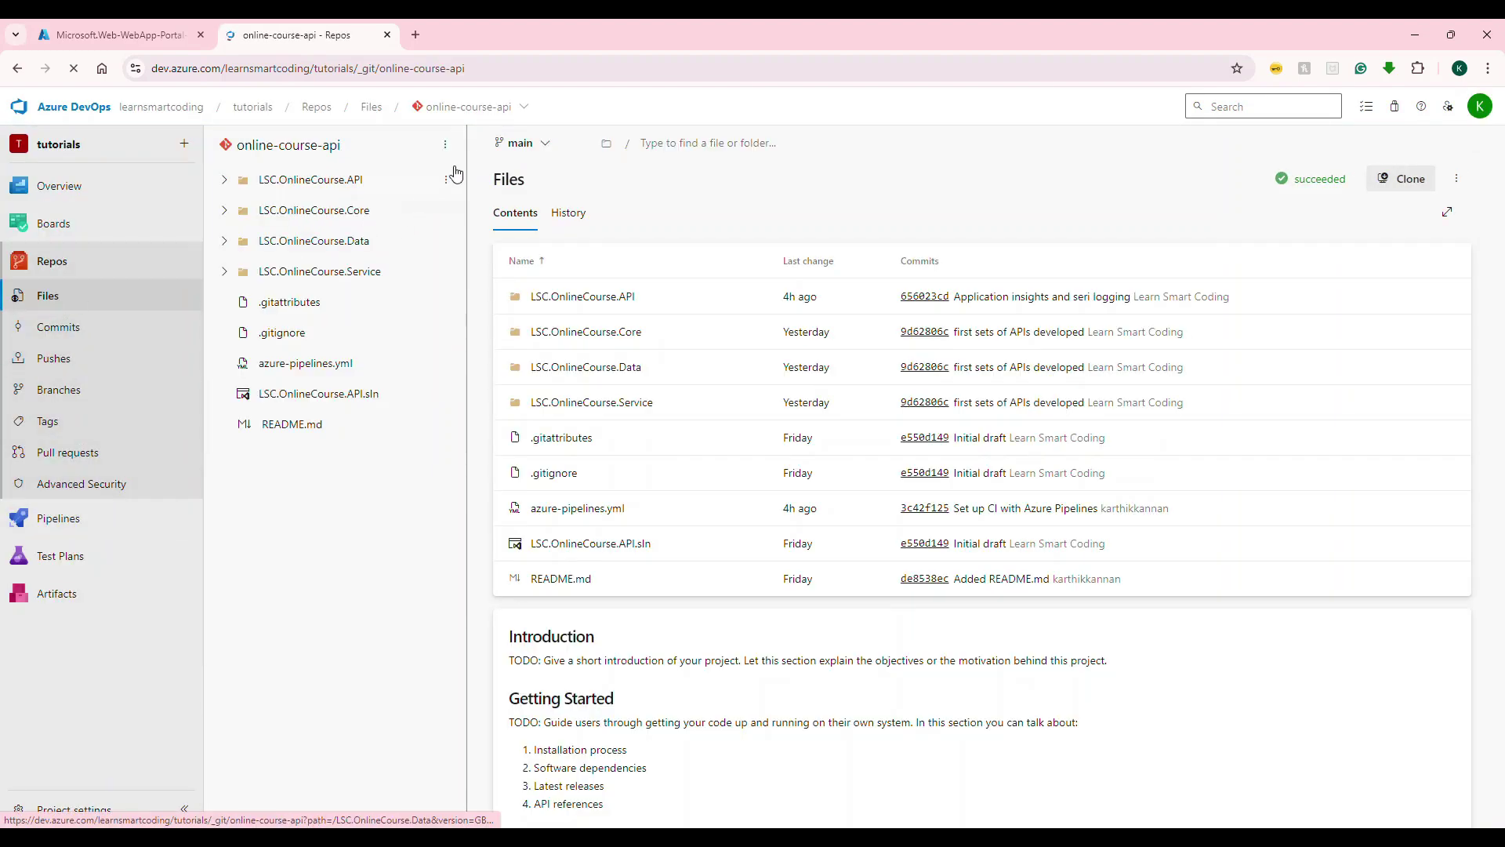
click(81, 515)
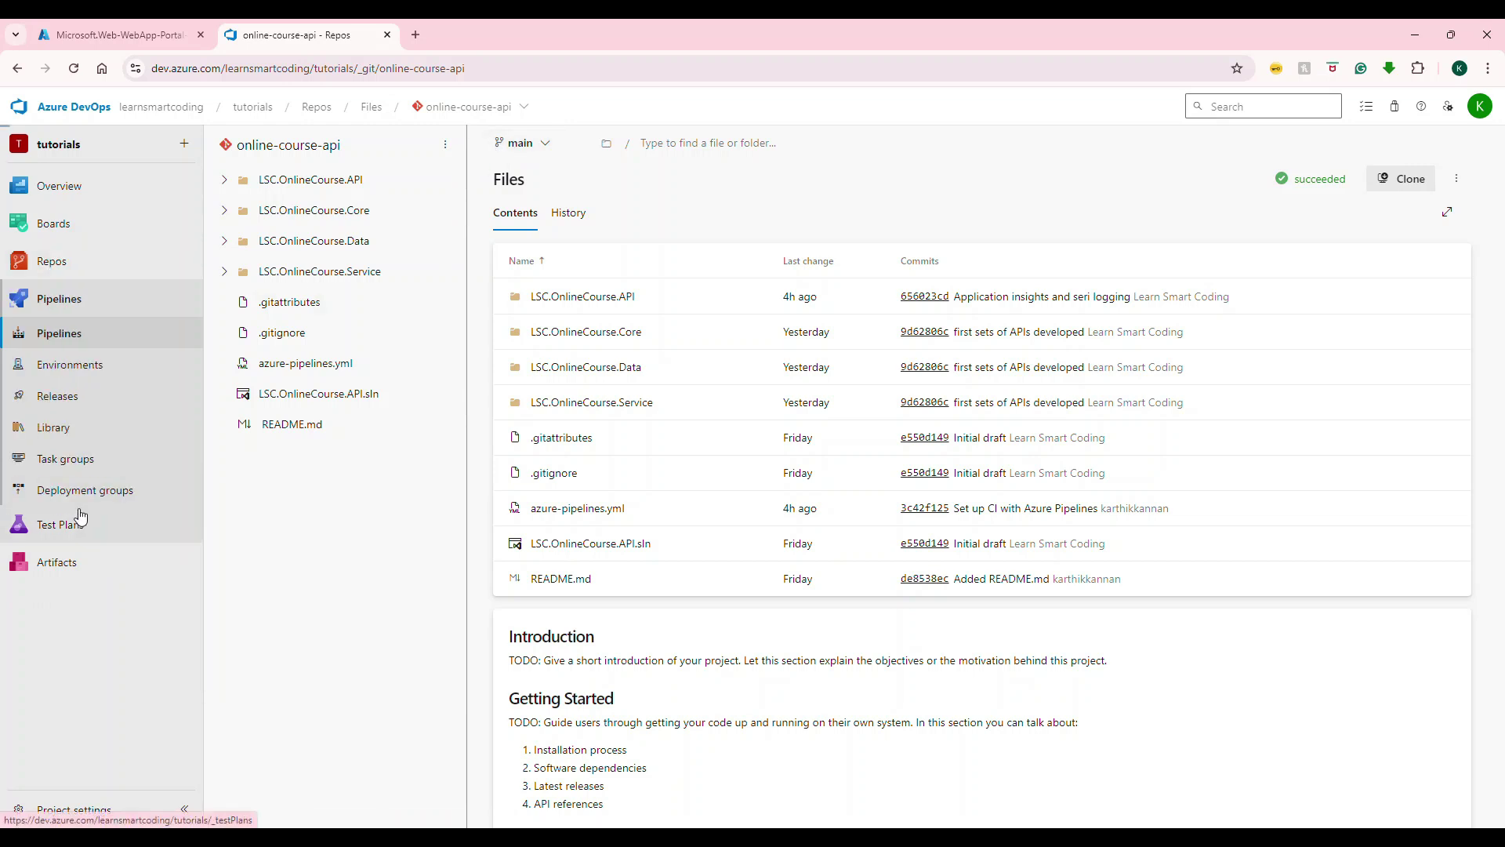
click(83, 397)
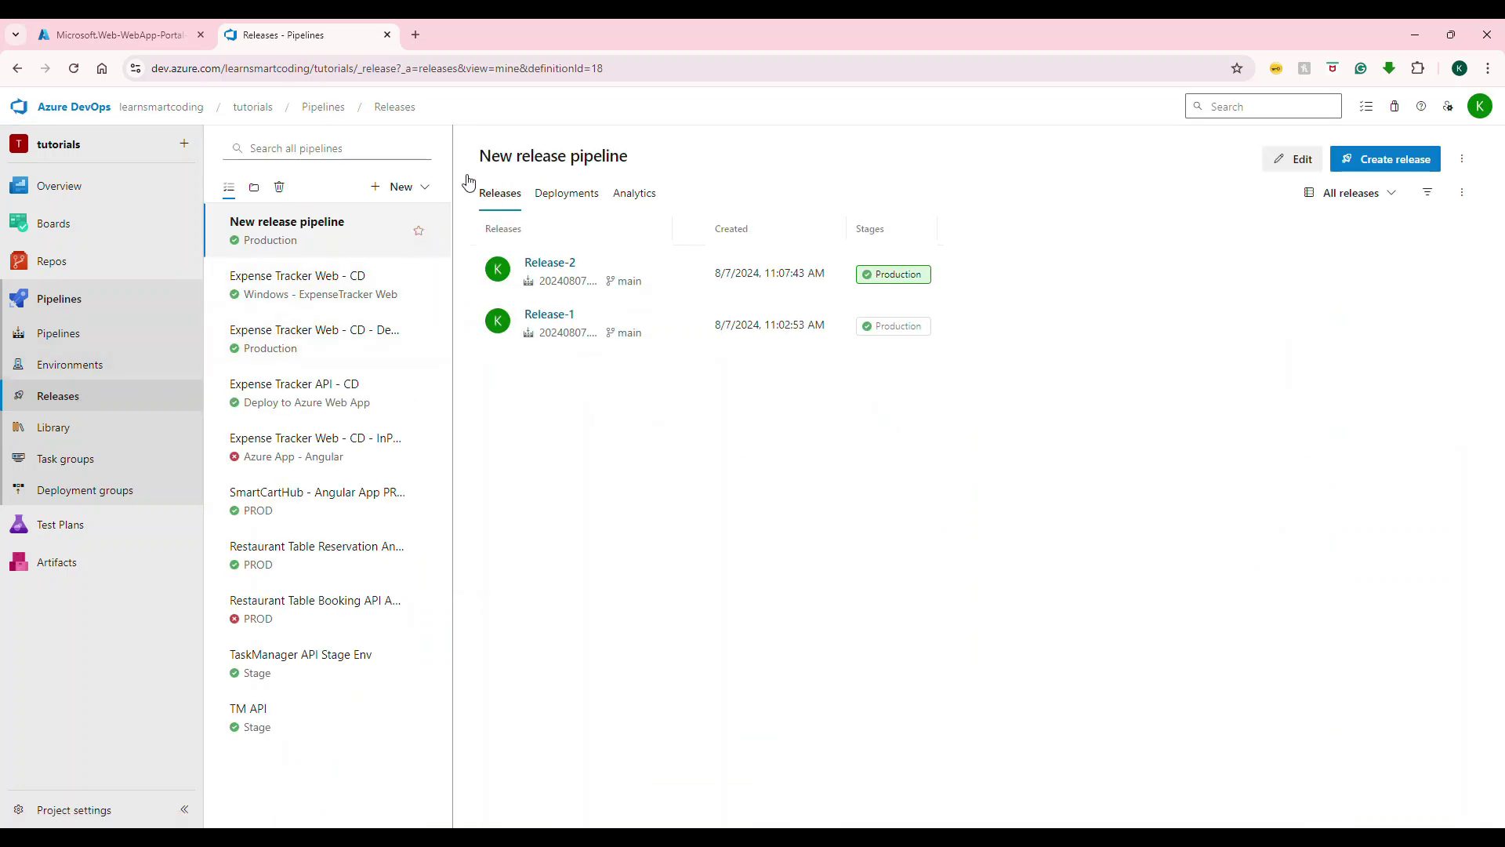
click(427, 186)
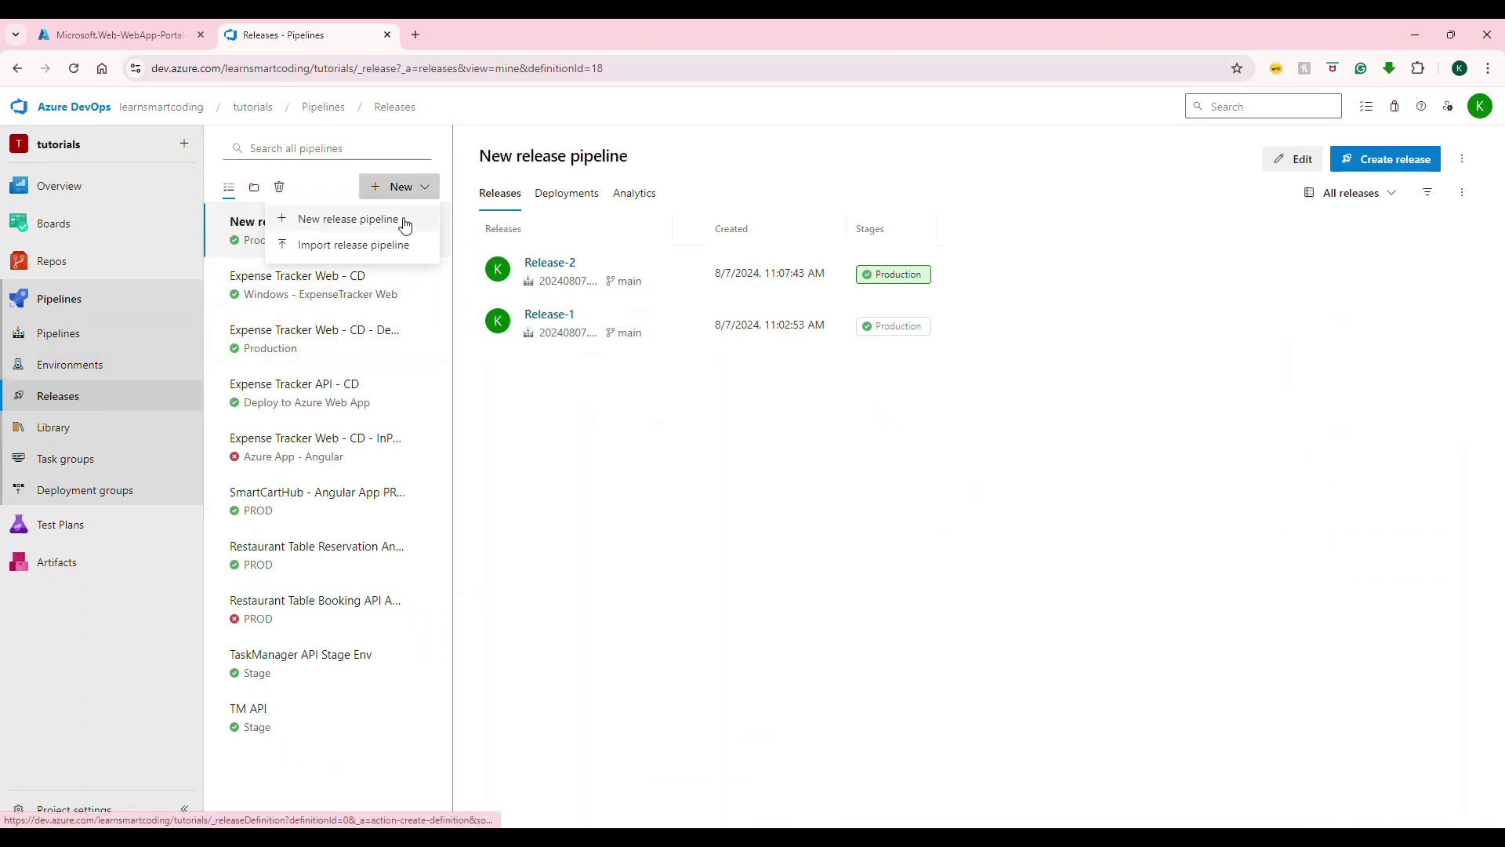
click(348, 220)
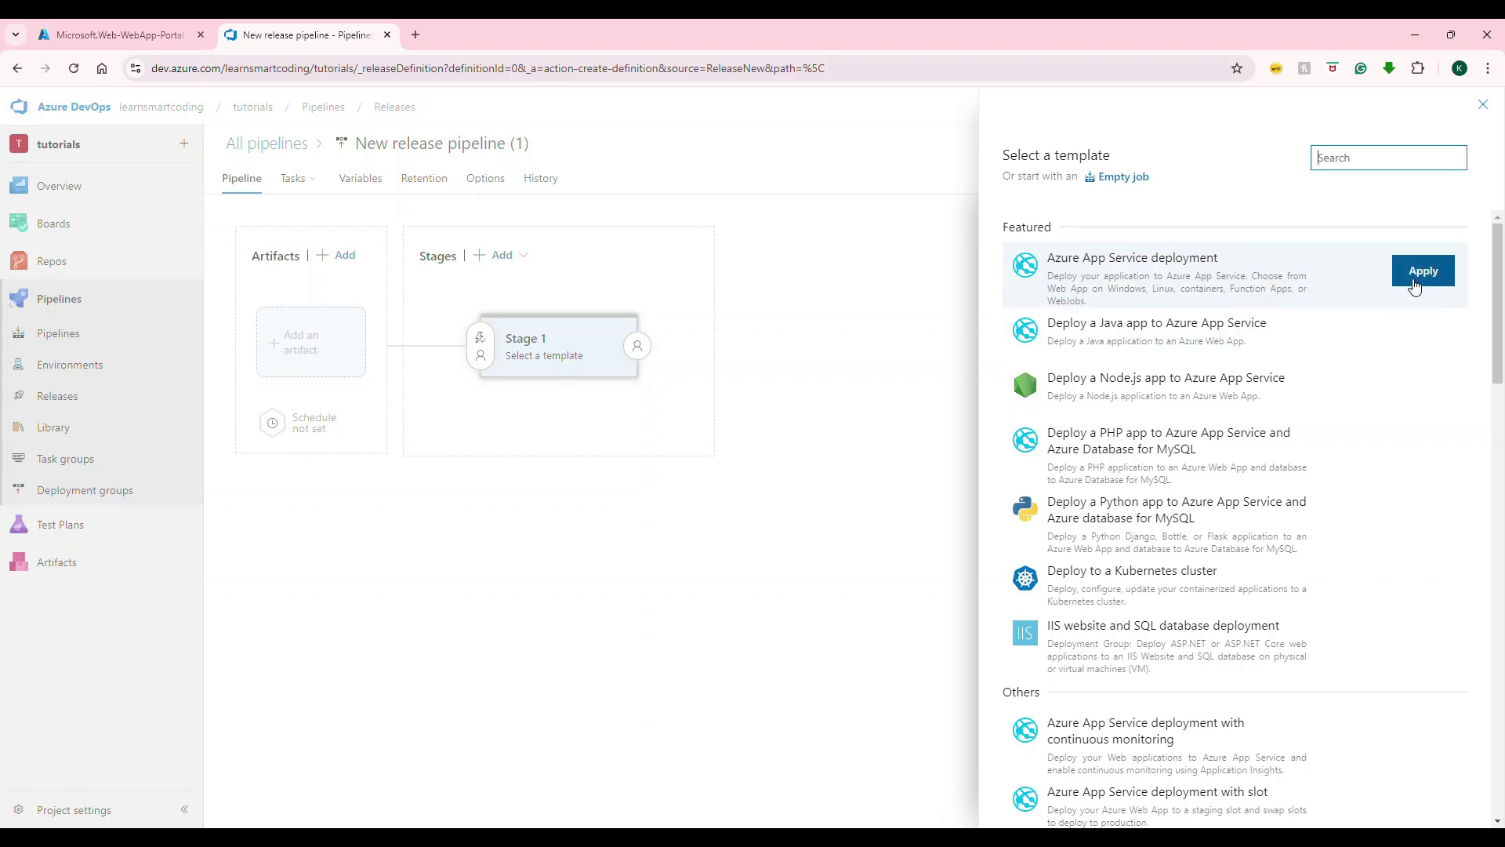
click(1413, 278)
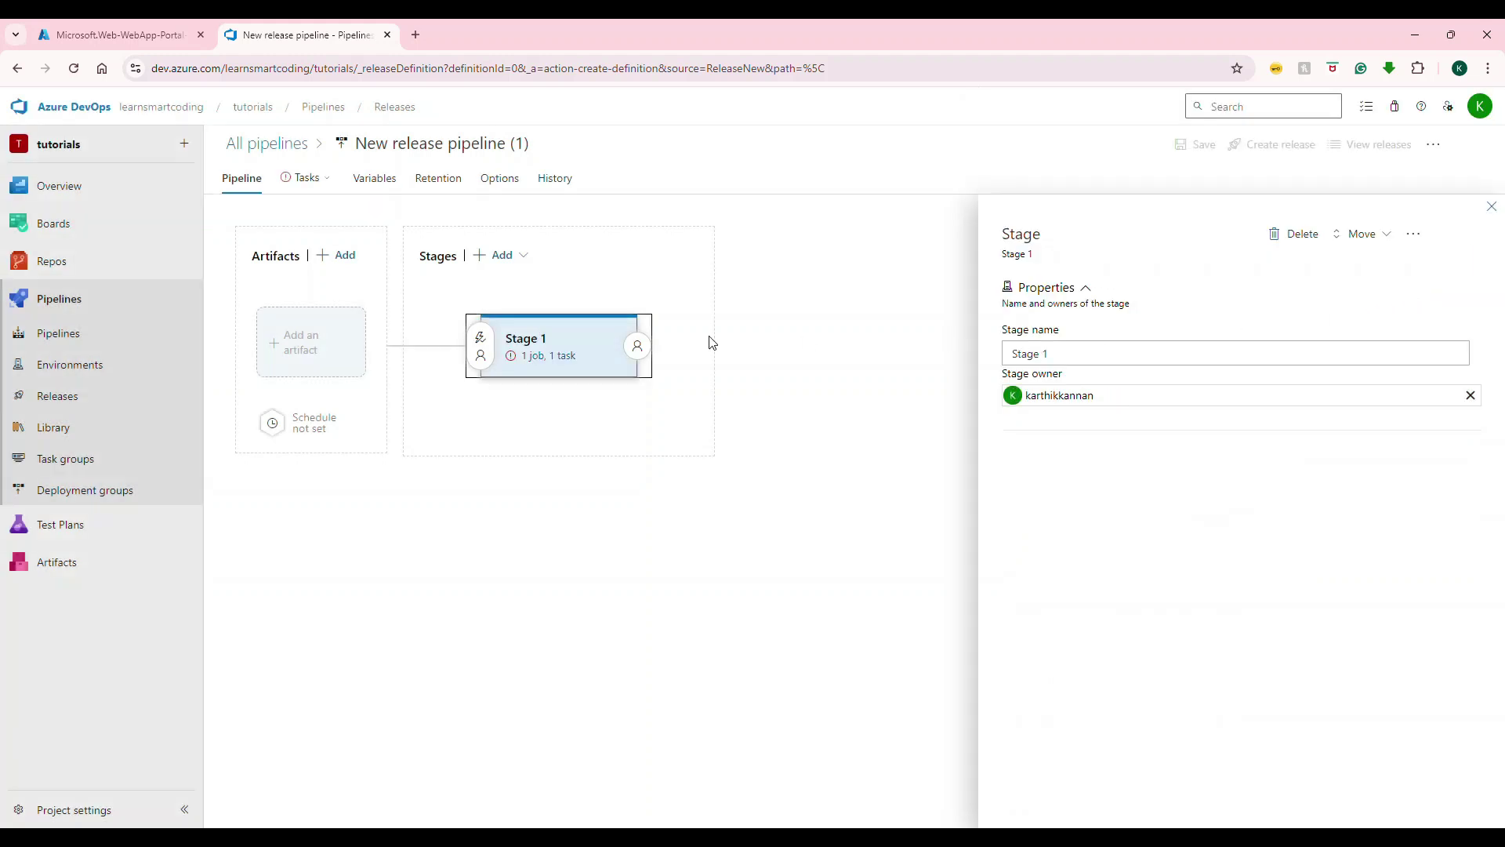
Add the online-course-api build pipeline from the tutorials project as the release artifact, using the Latest default version.
click(307, 343)
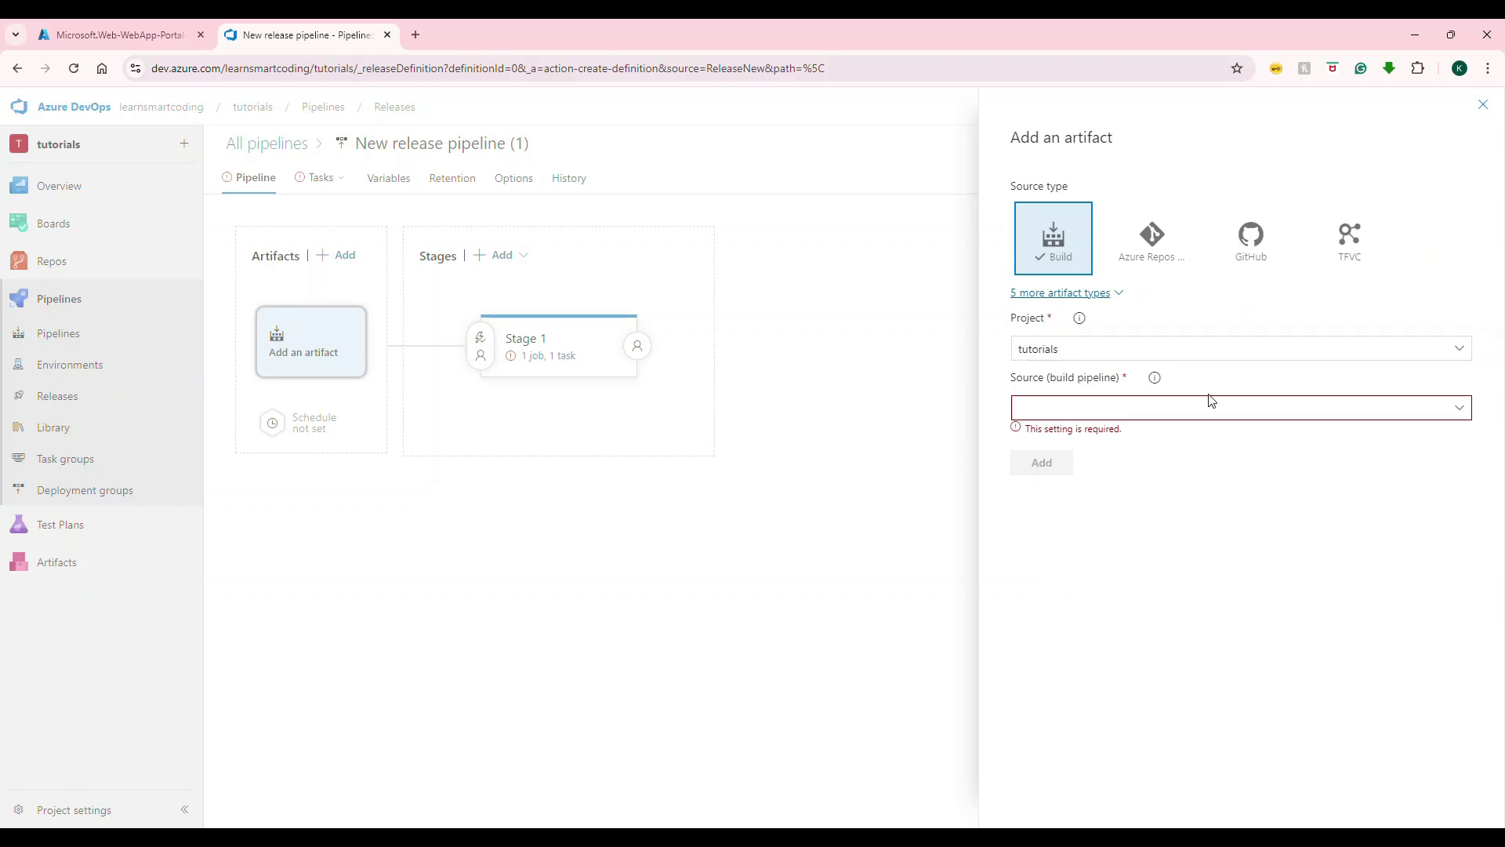
click(1462, 409)
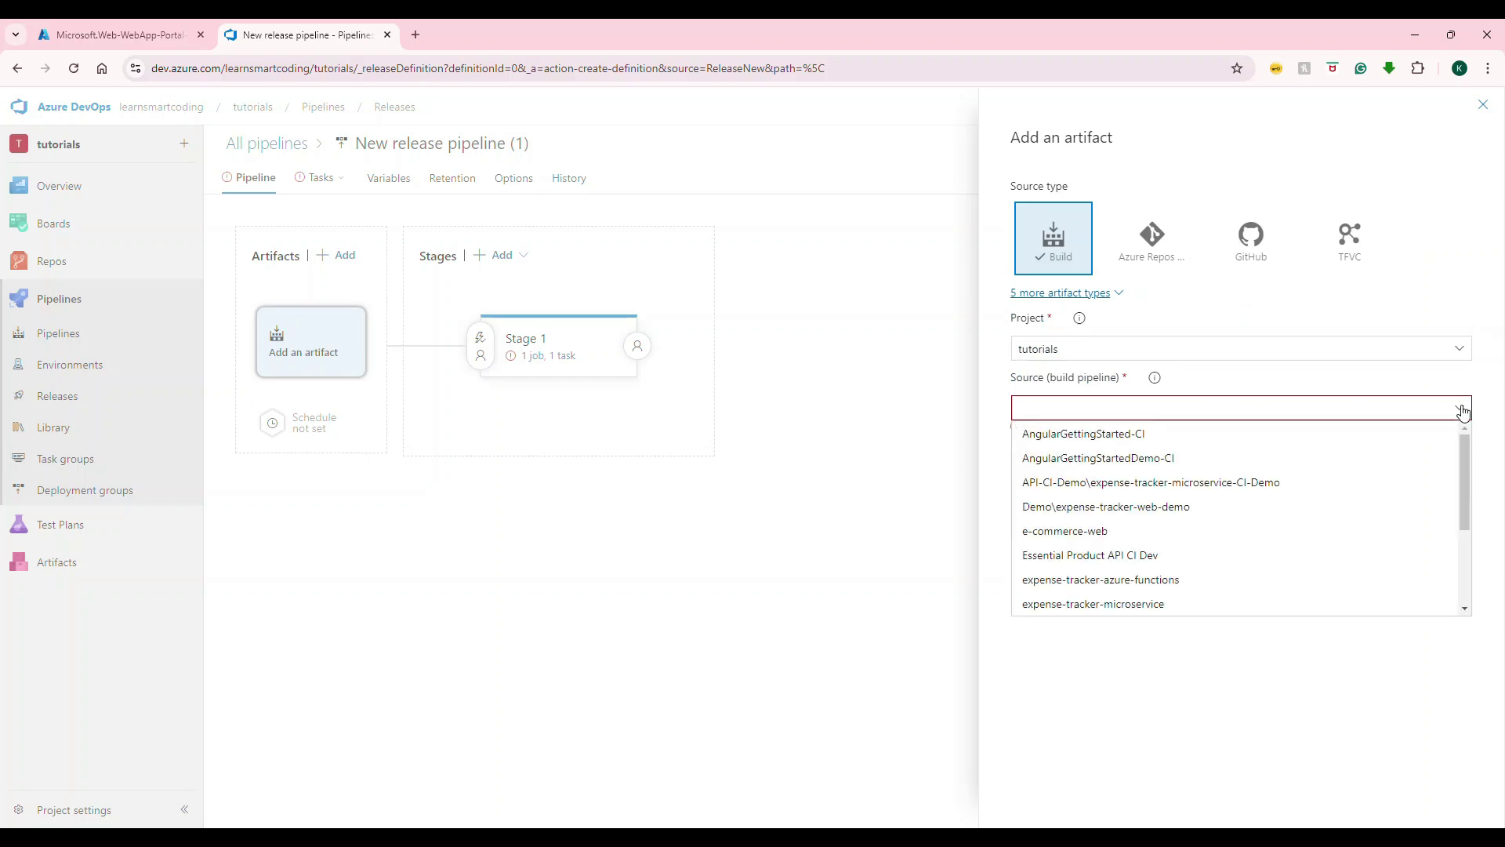
text(onl)
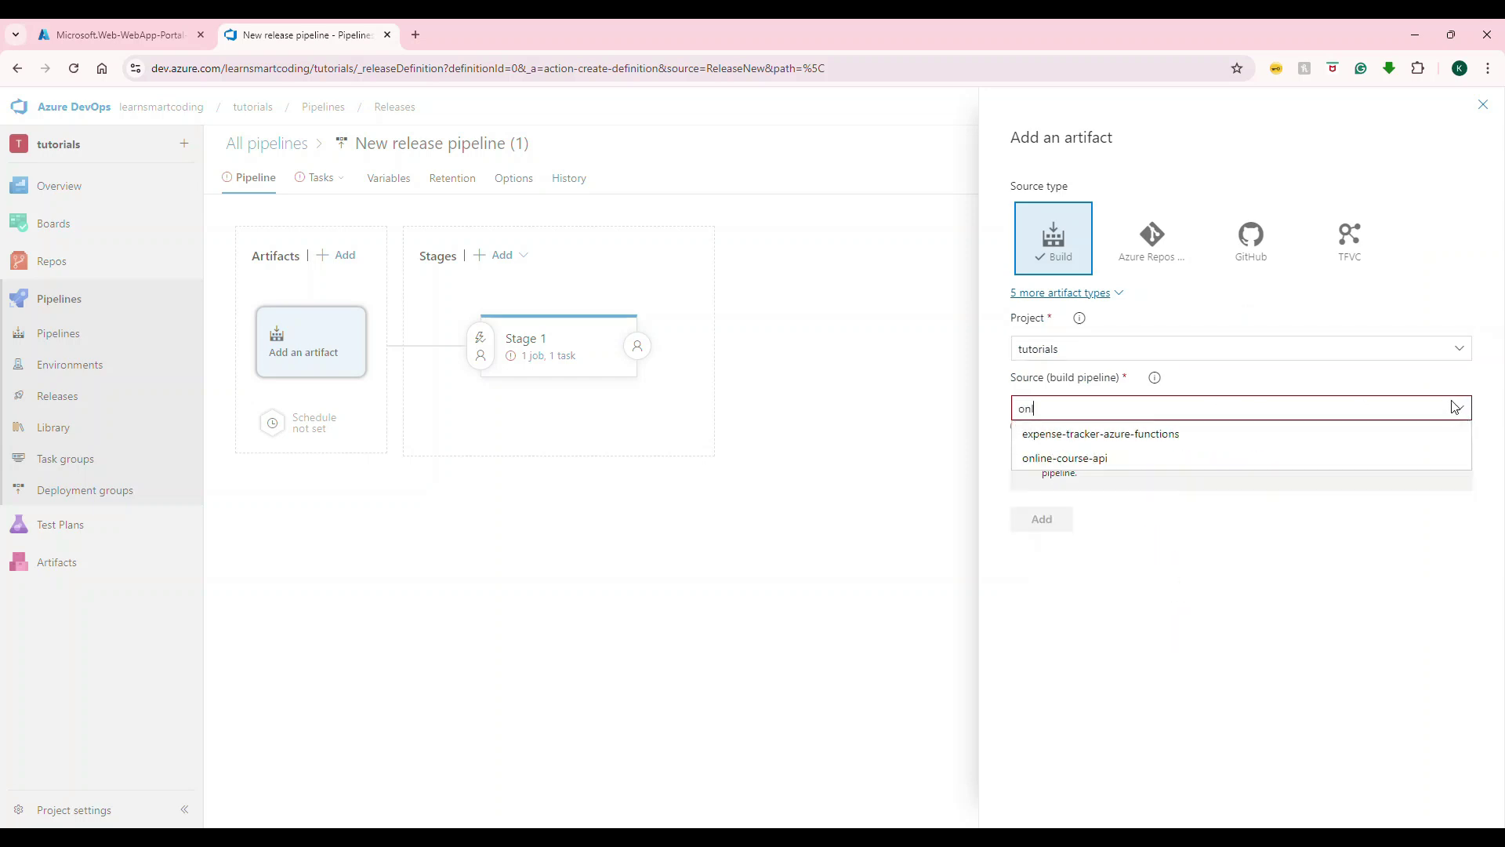
click(1370, 434)
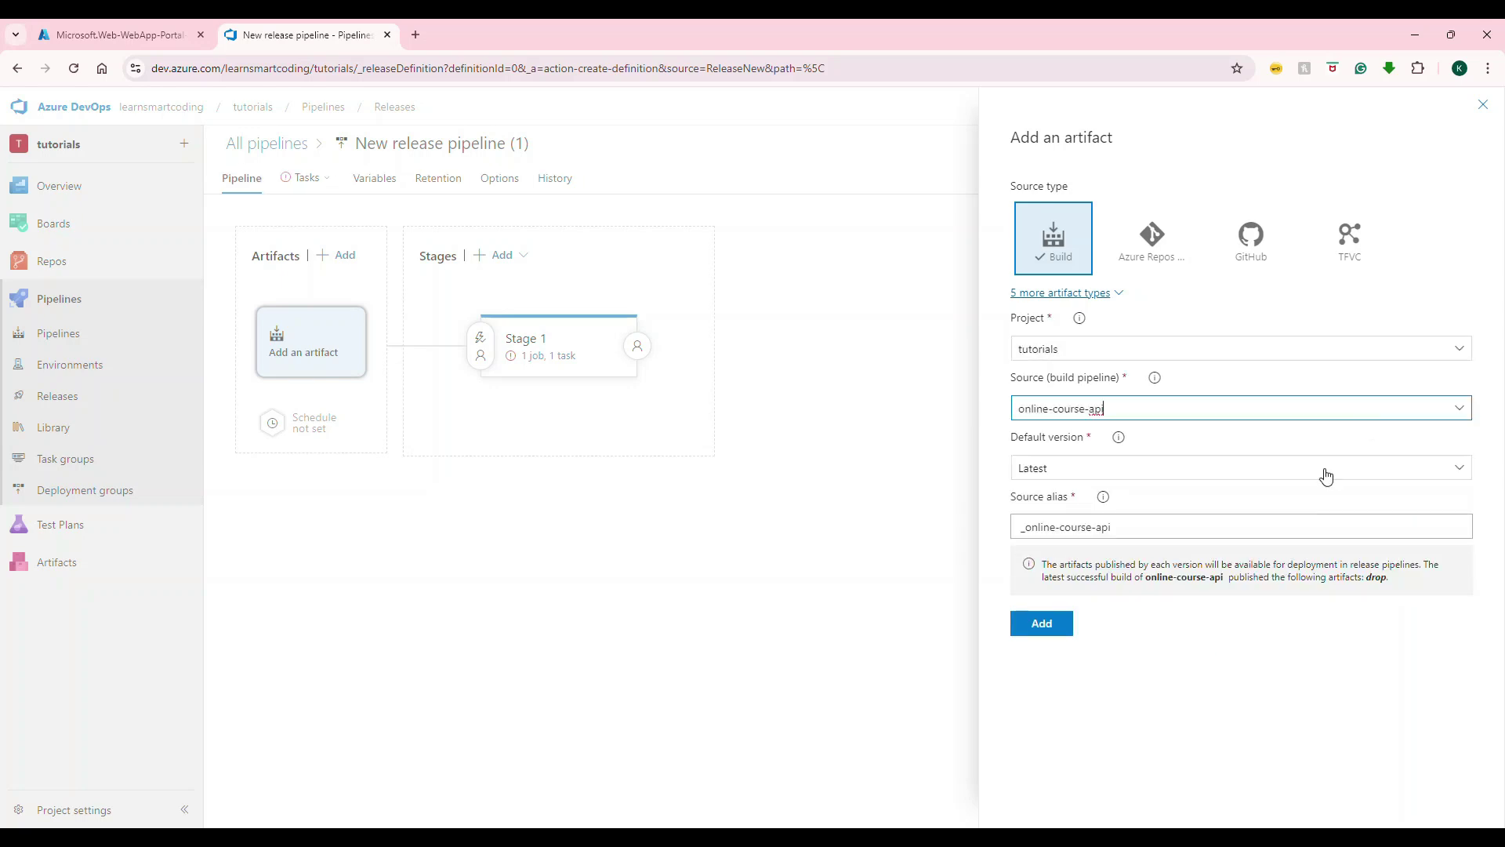
click(1067, 623)
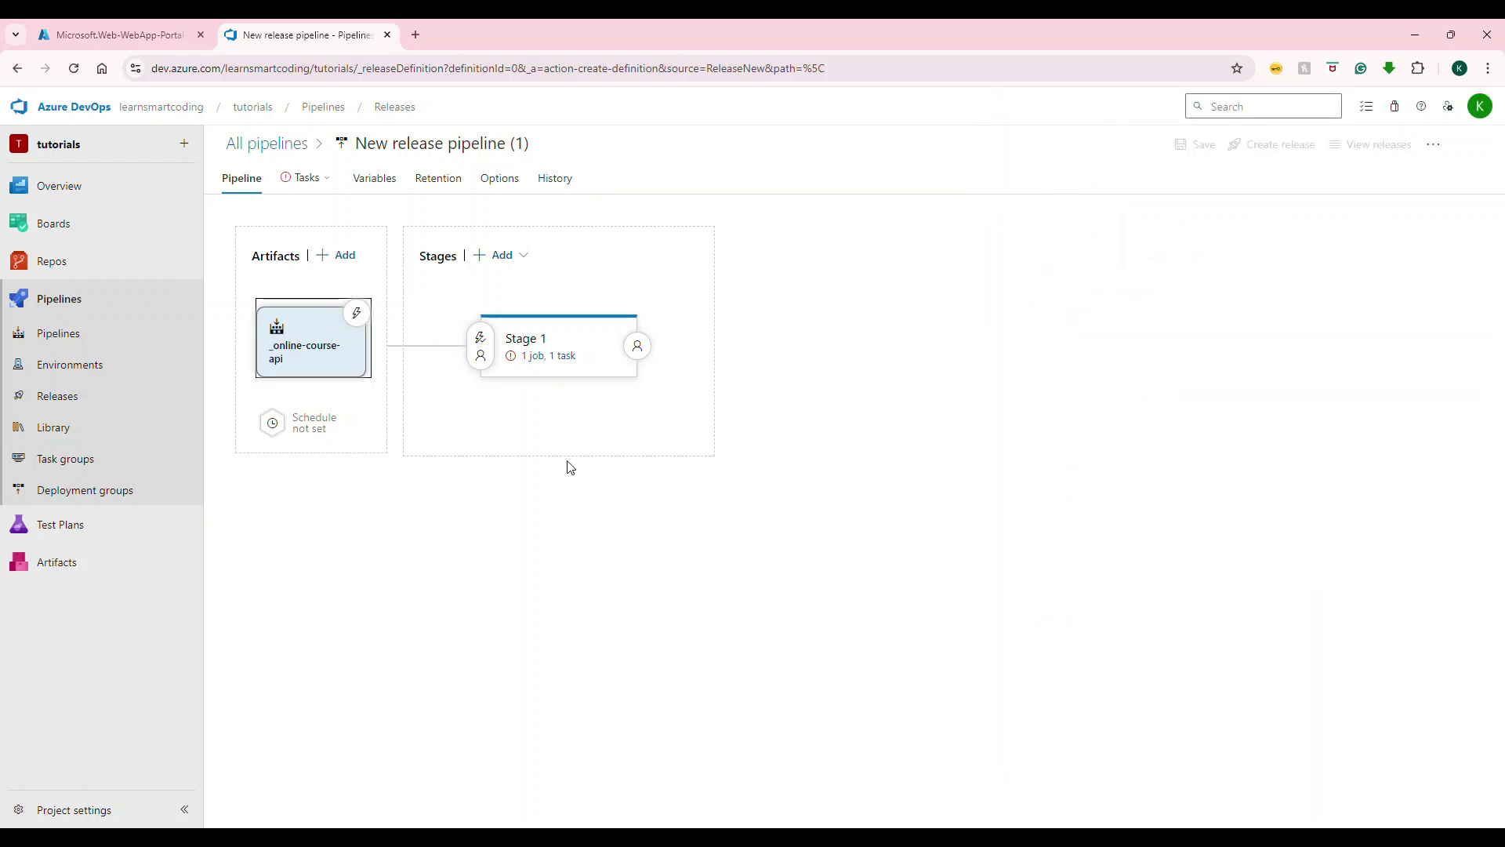
Enable the continuous deployment trigger on the _online-course-api artifact.
click(356, 315)
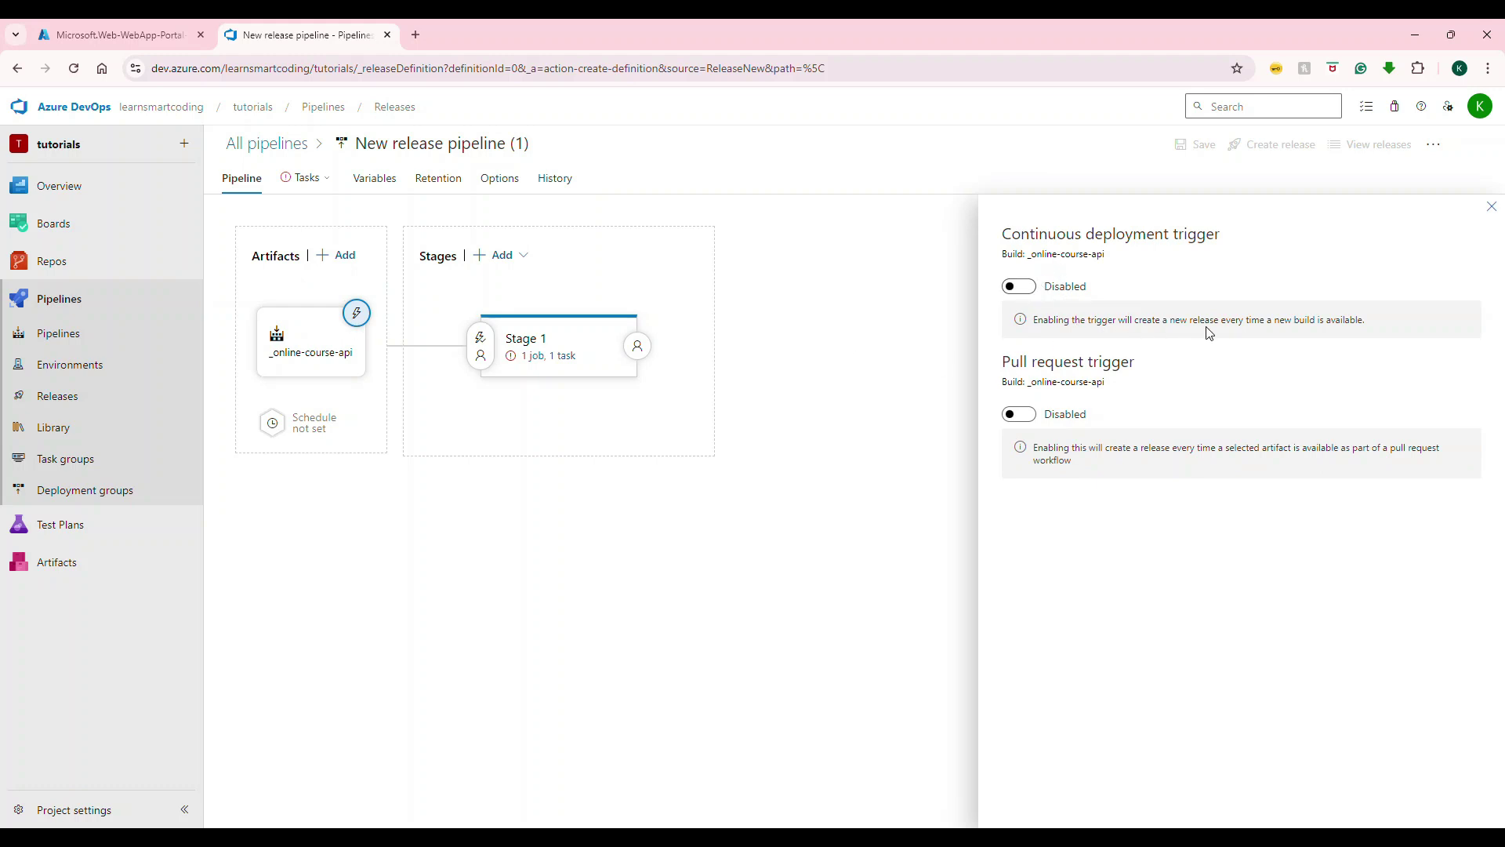
click(1020, 287)
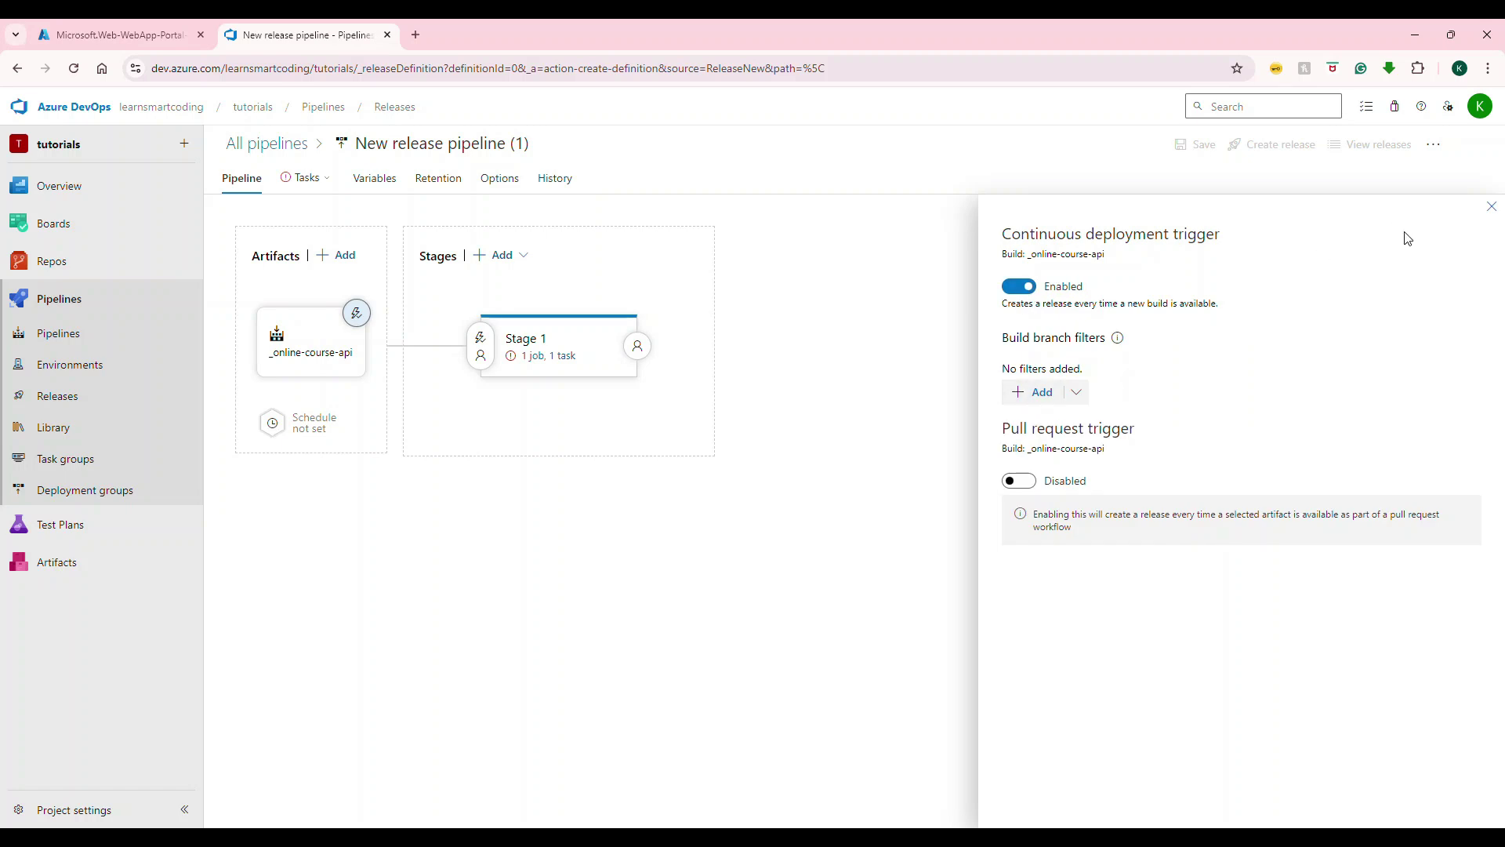
click(1492, 206)
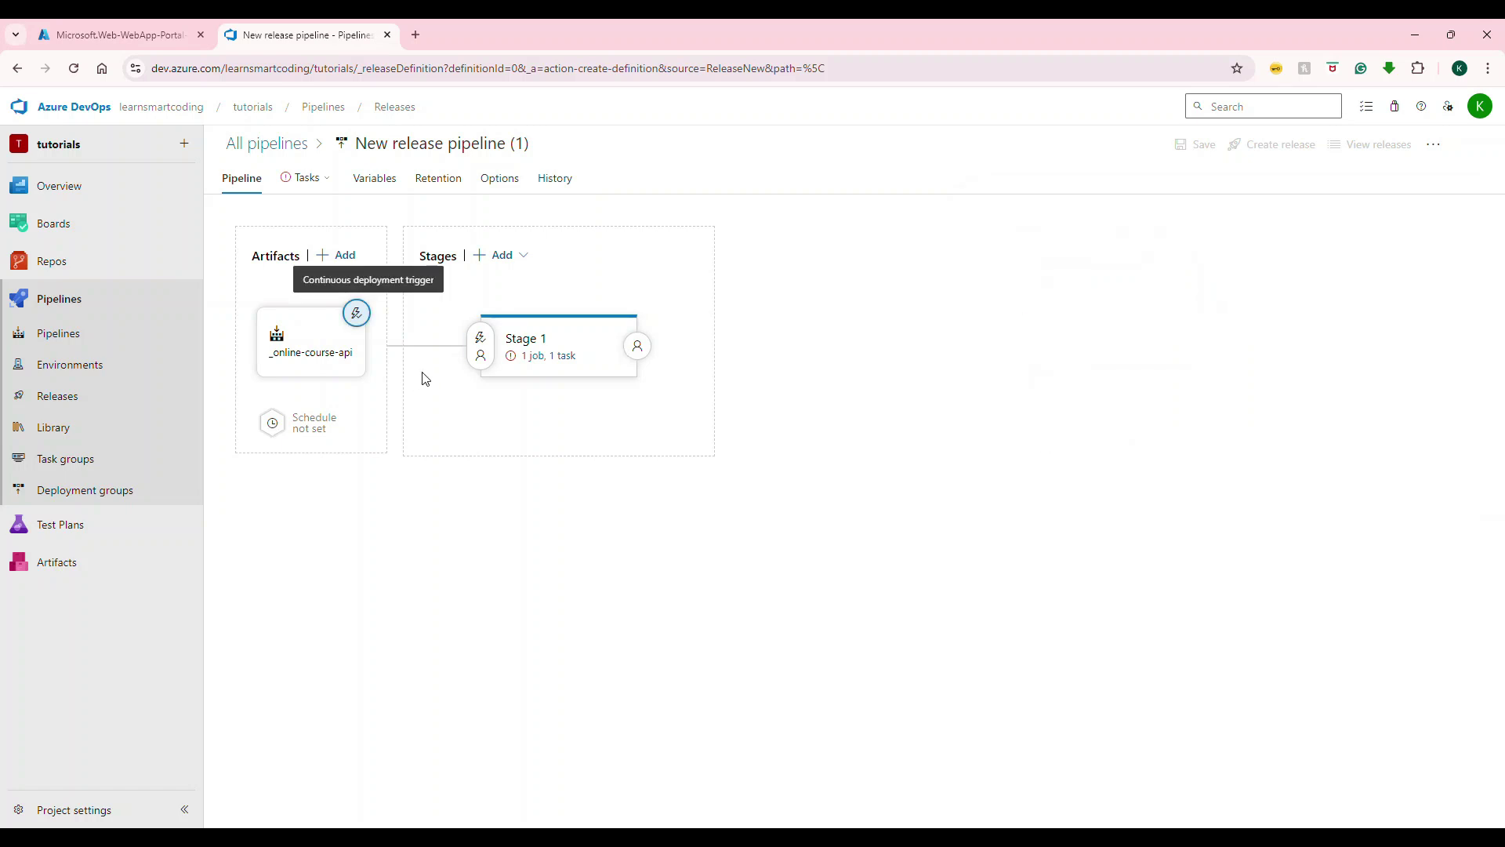
Open the tasks of Stage 1 and rename the stage to Production.
click(536, 362)
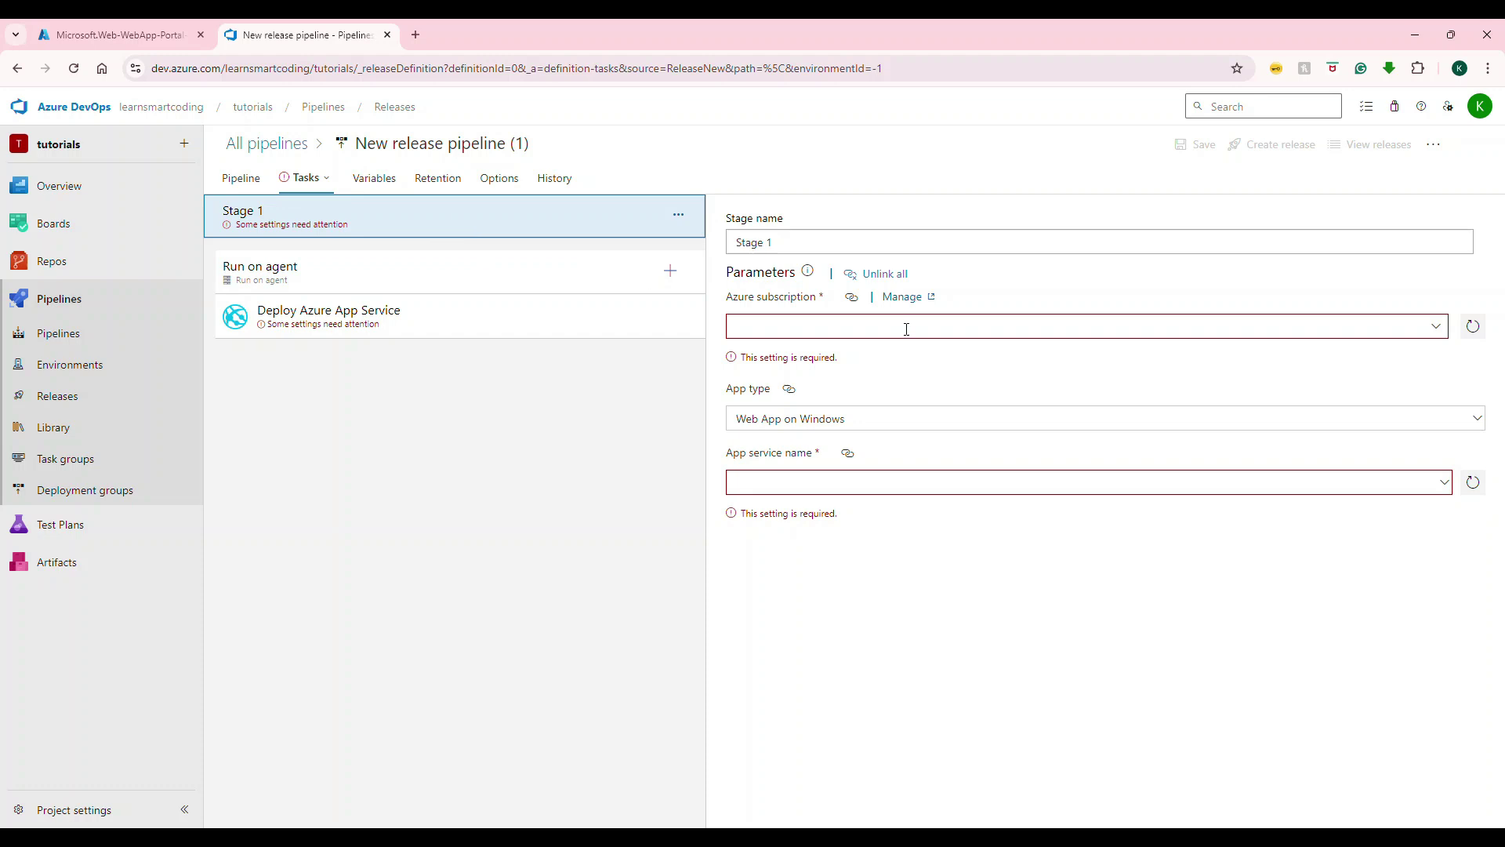
drag(800, 242, 588, 242)
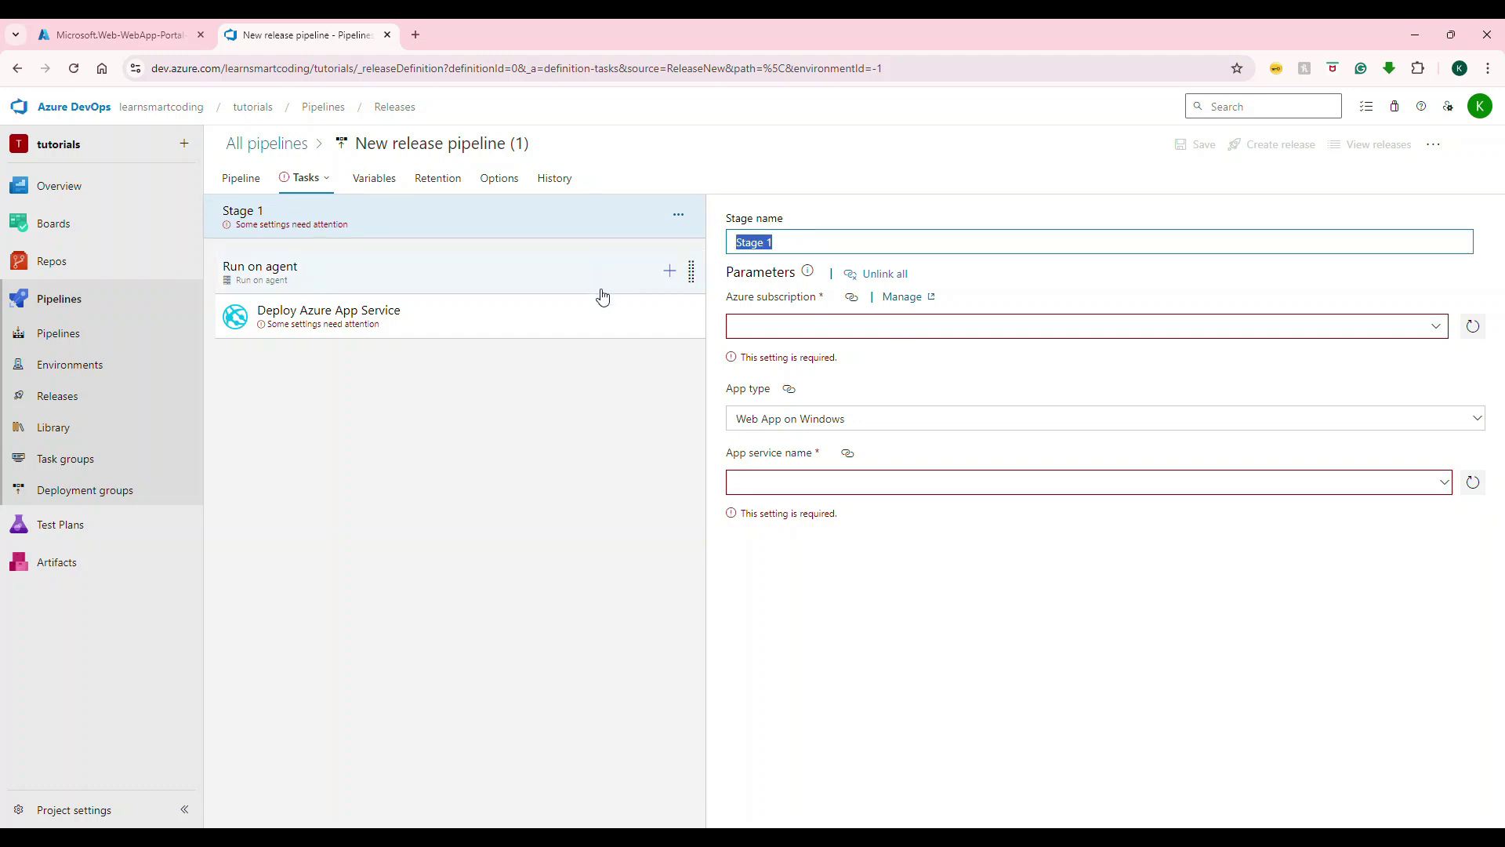
text(PROD)
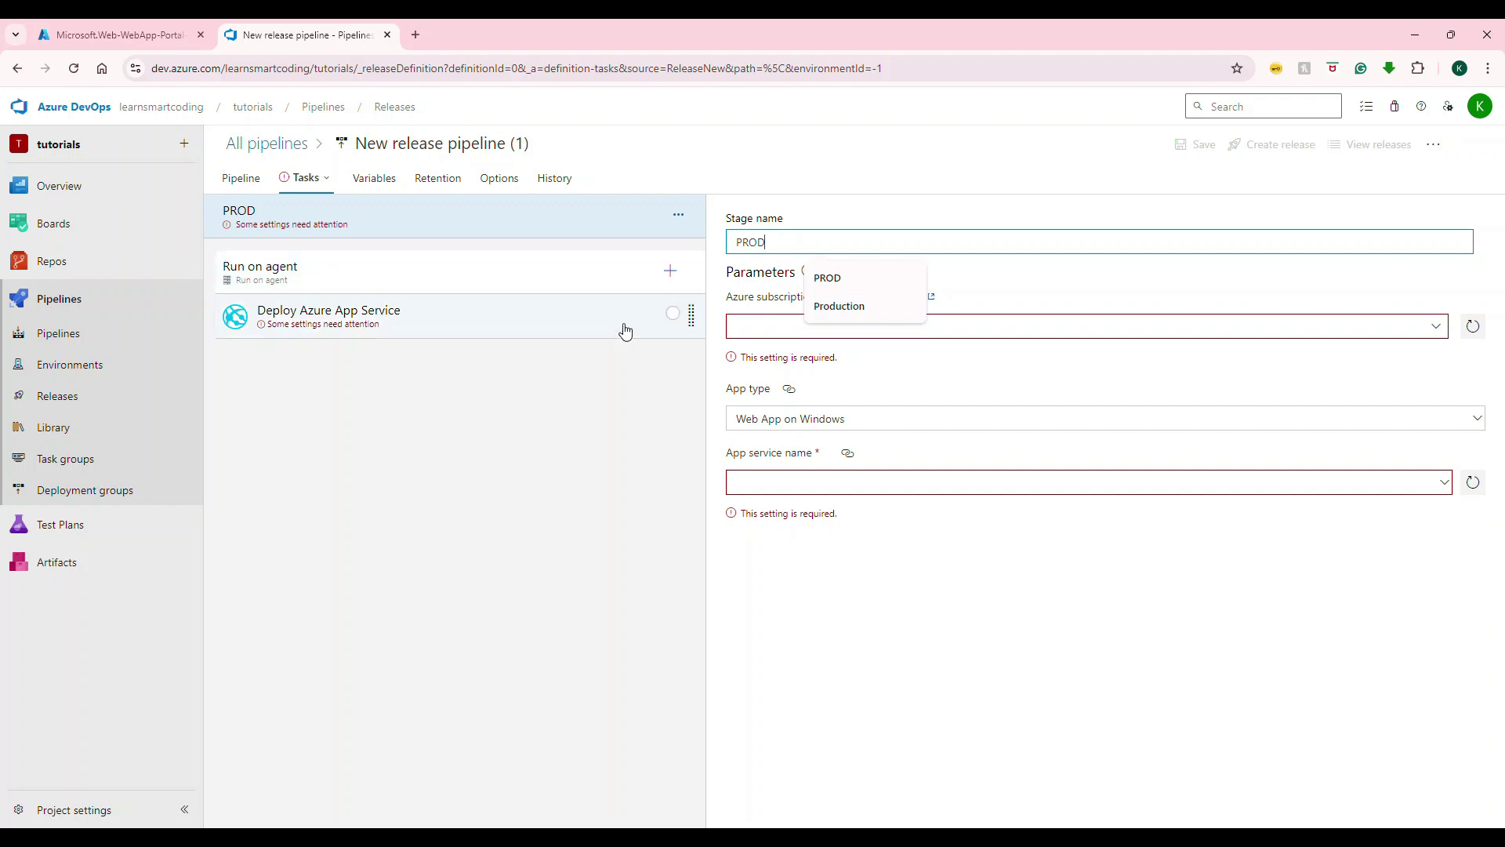
key(ctrl+a)
text(Produc)
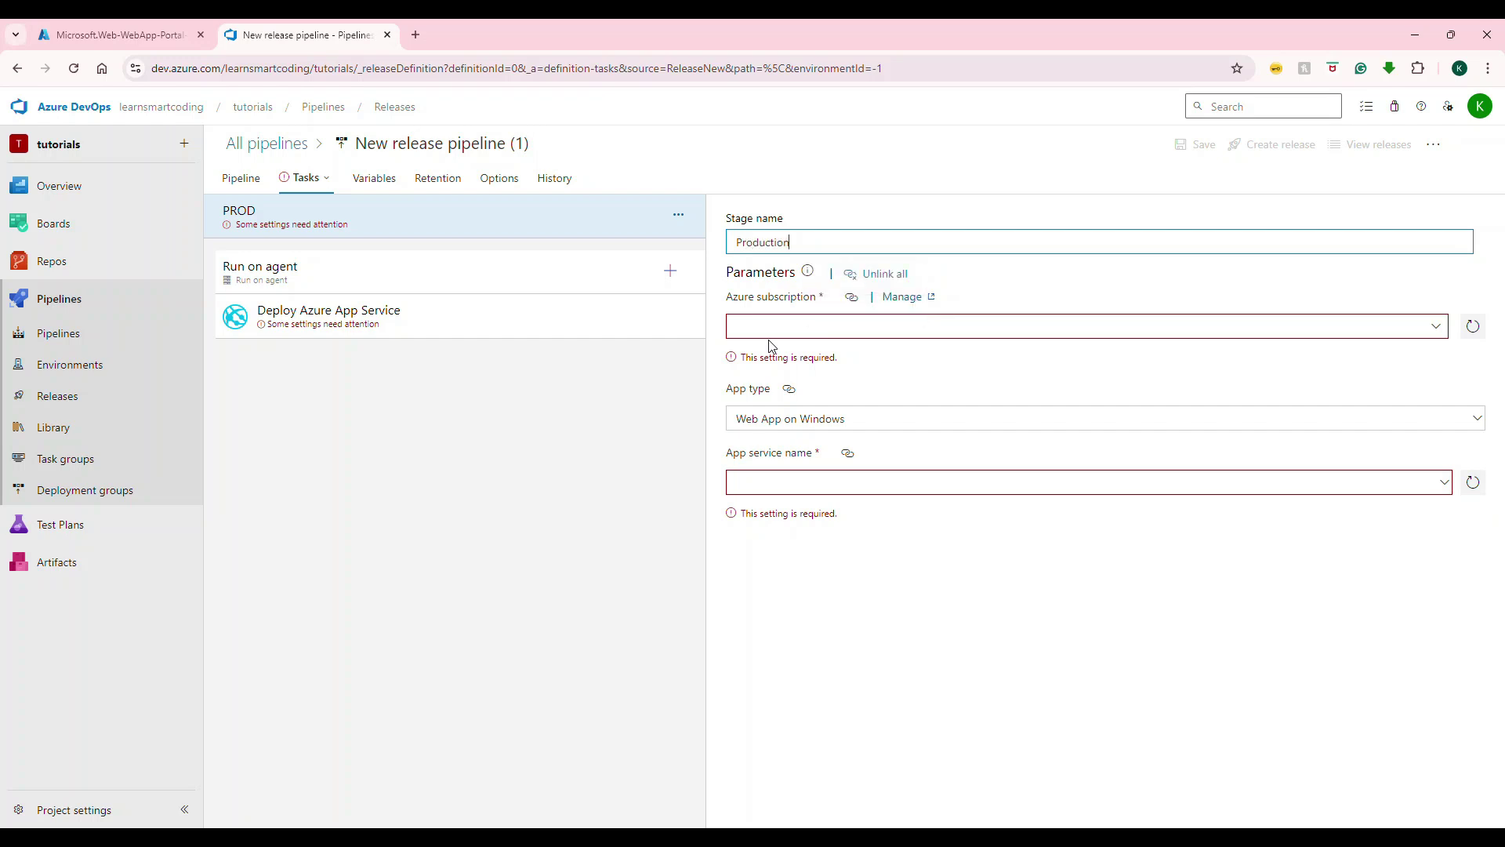
Set the stage's Azure subscription to Service Principal - Expense Tracker Rg and list the app services available for deployment.
click(776, 326)
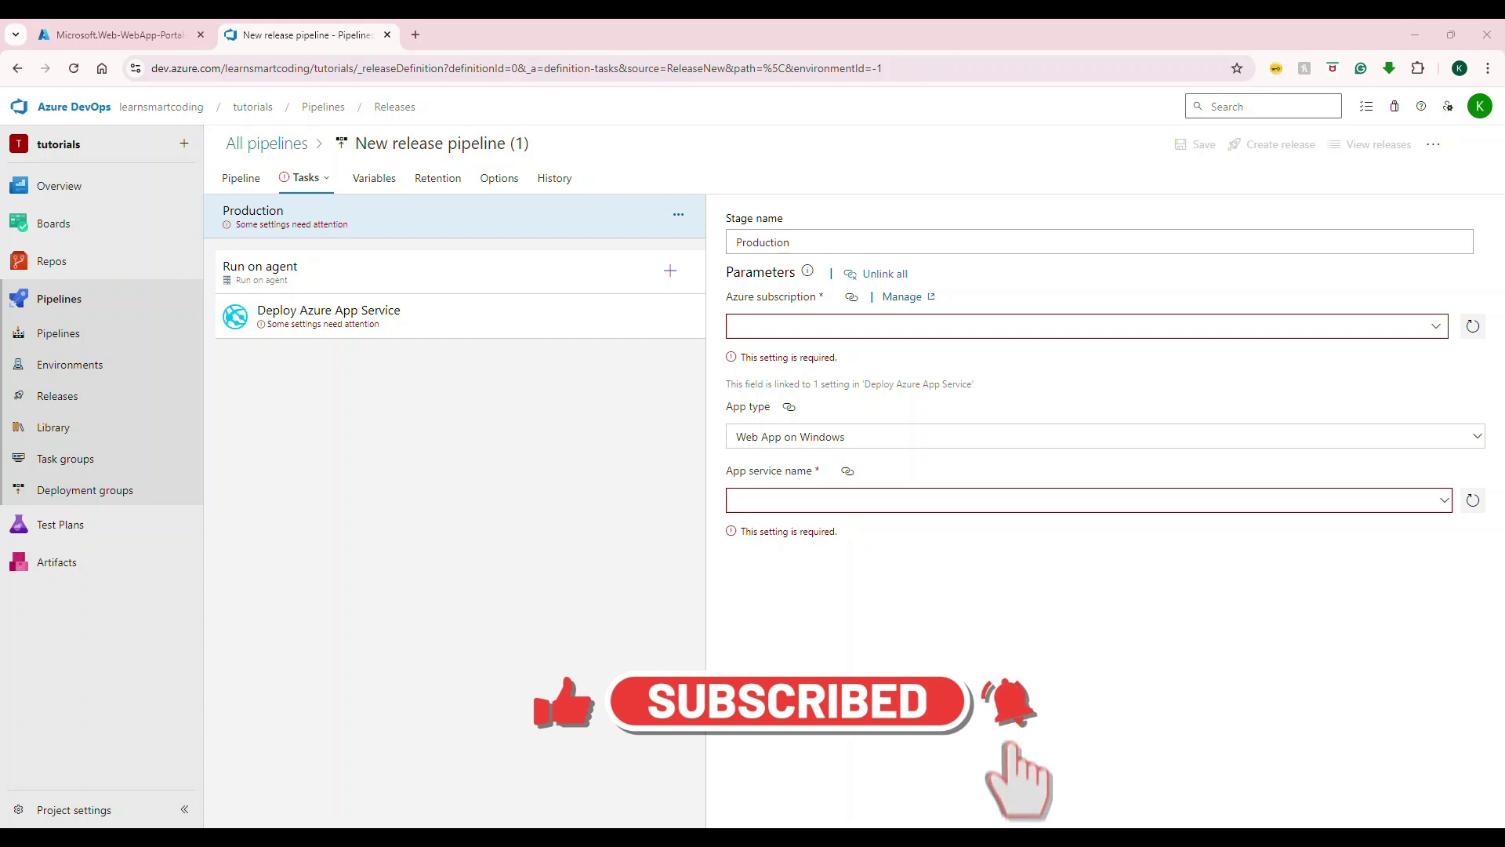
click(1440, 327)
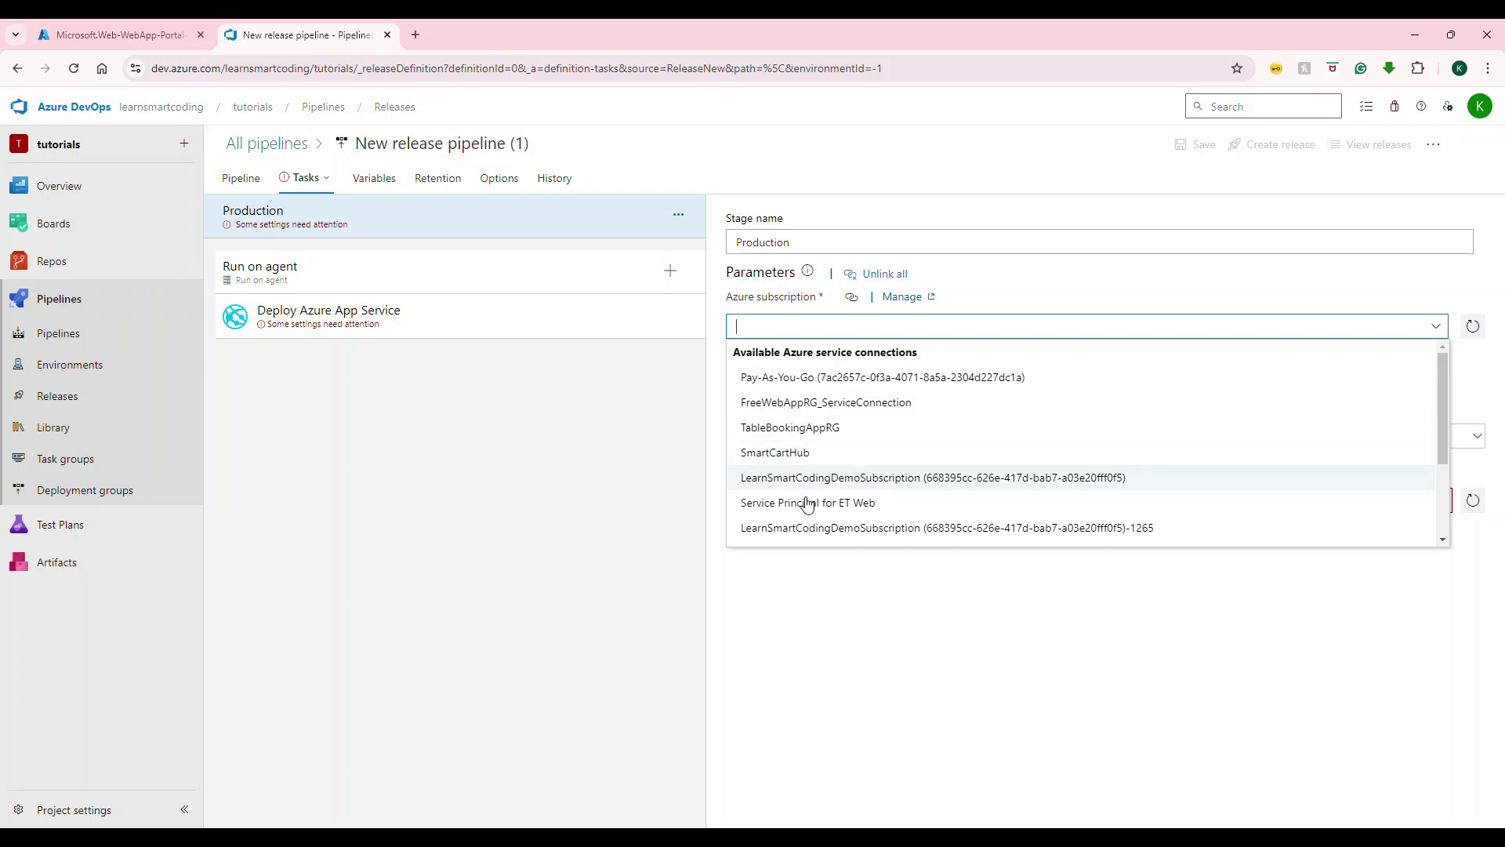
scroll(842, 533, down, 3)
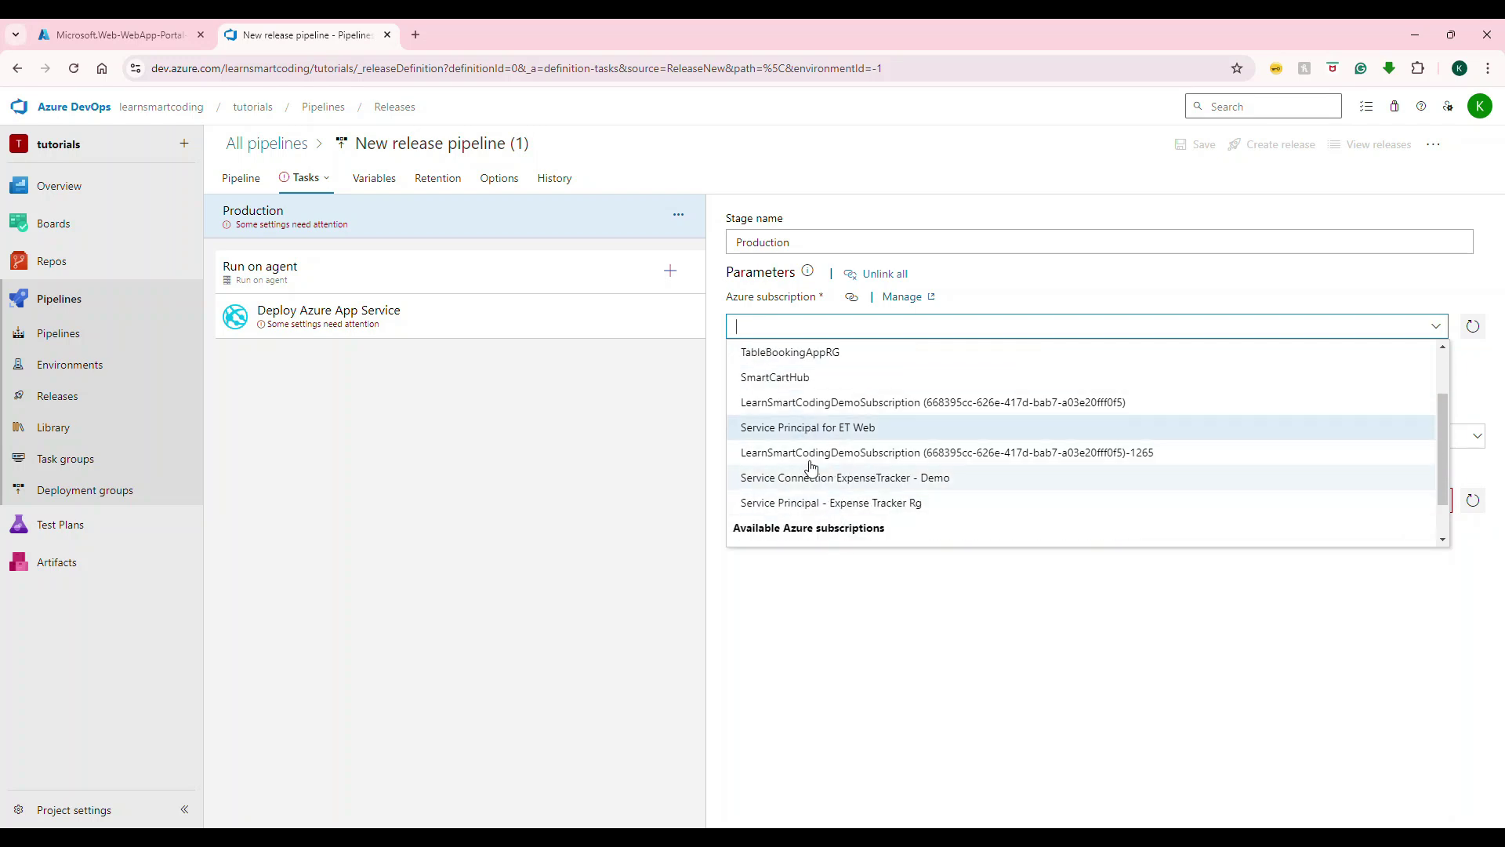
click(871, 504)
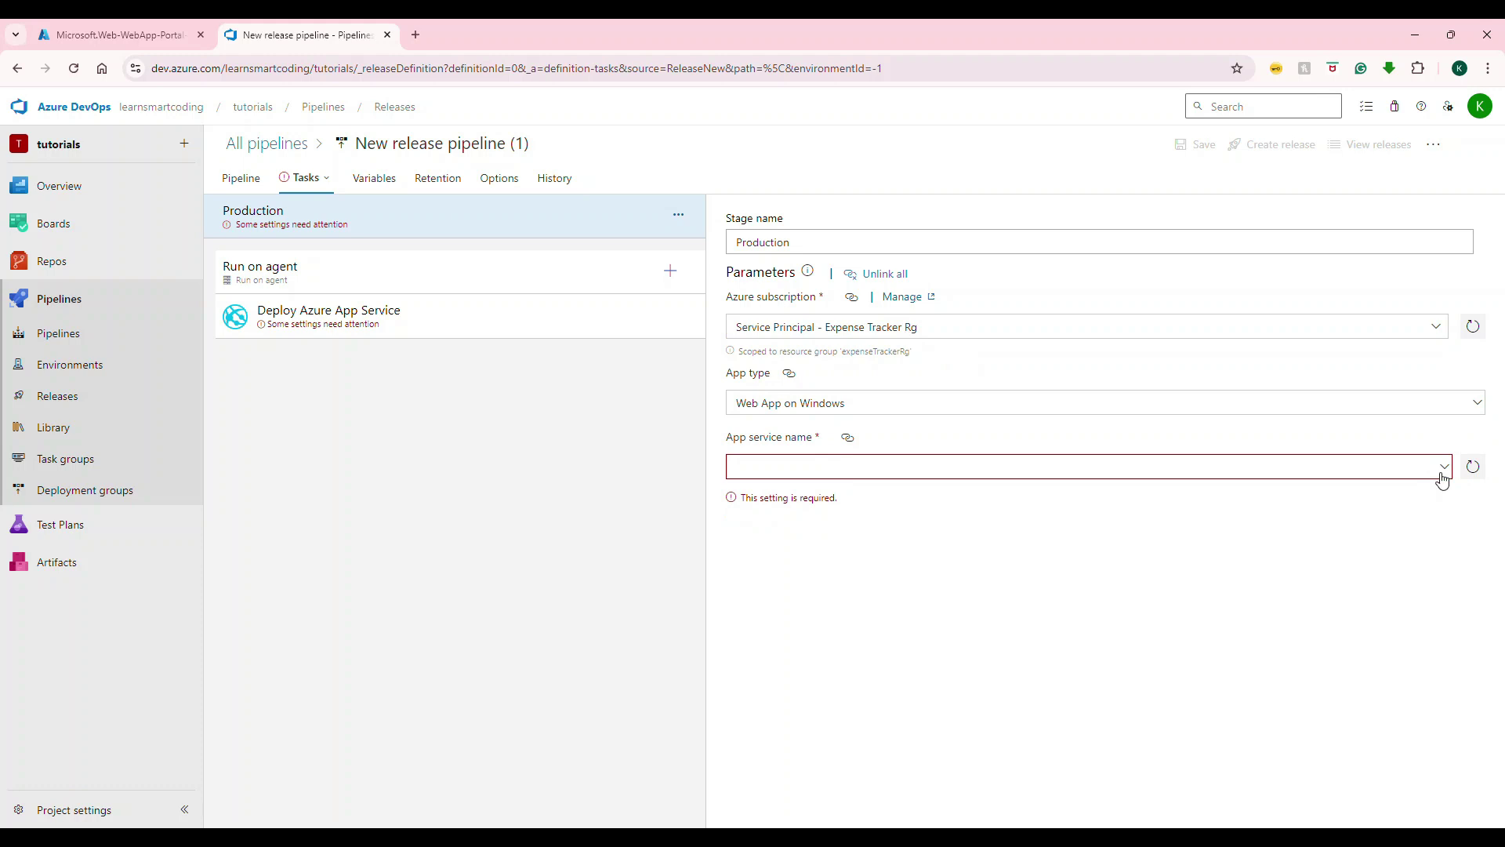
click(1442, 469)
click(1441, 469)
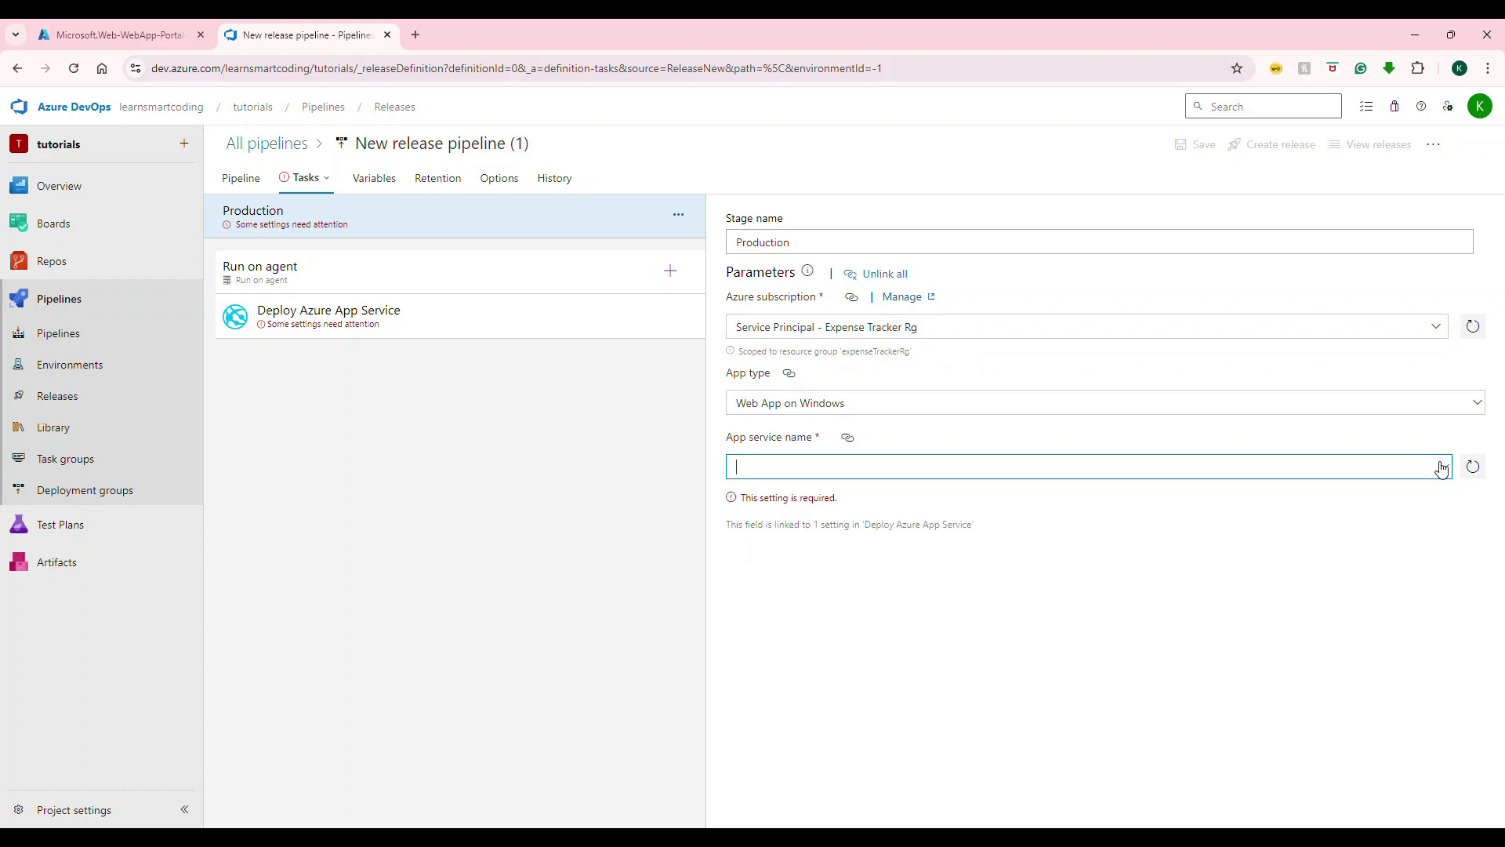
click(1442, 468)
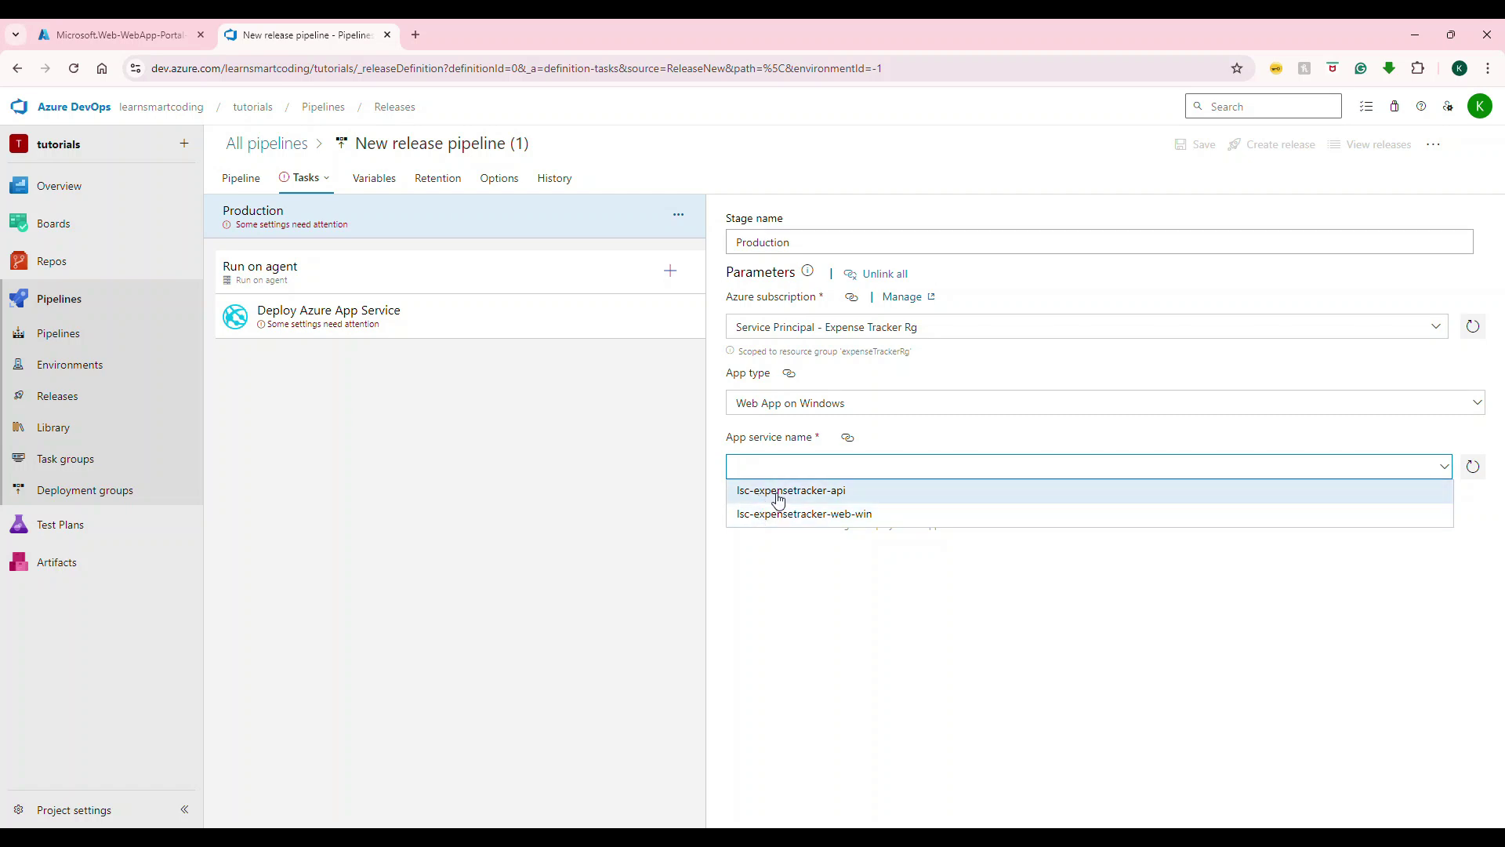
Switch to the Azure portal, check the app services in the onlineCourseRG resource group, and return to the release pipeline.
click(109, 32)
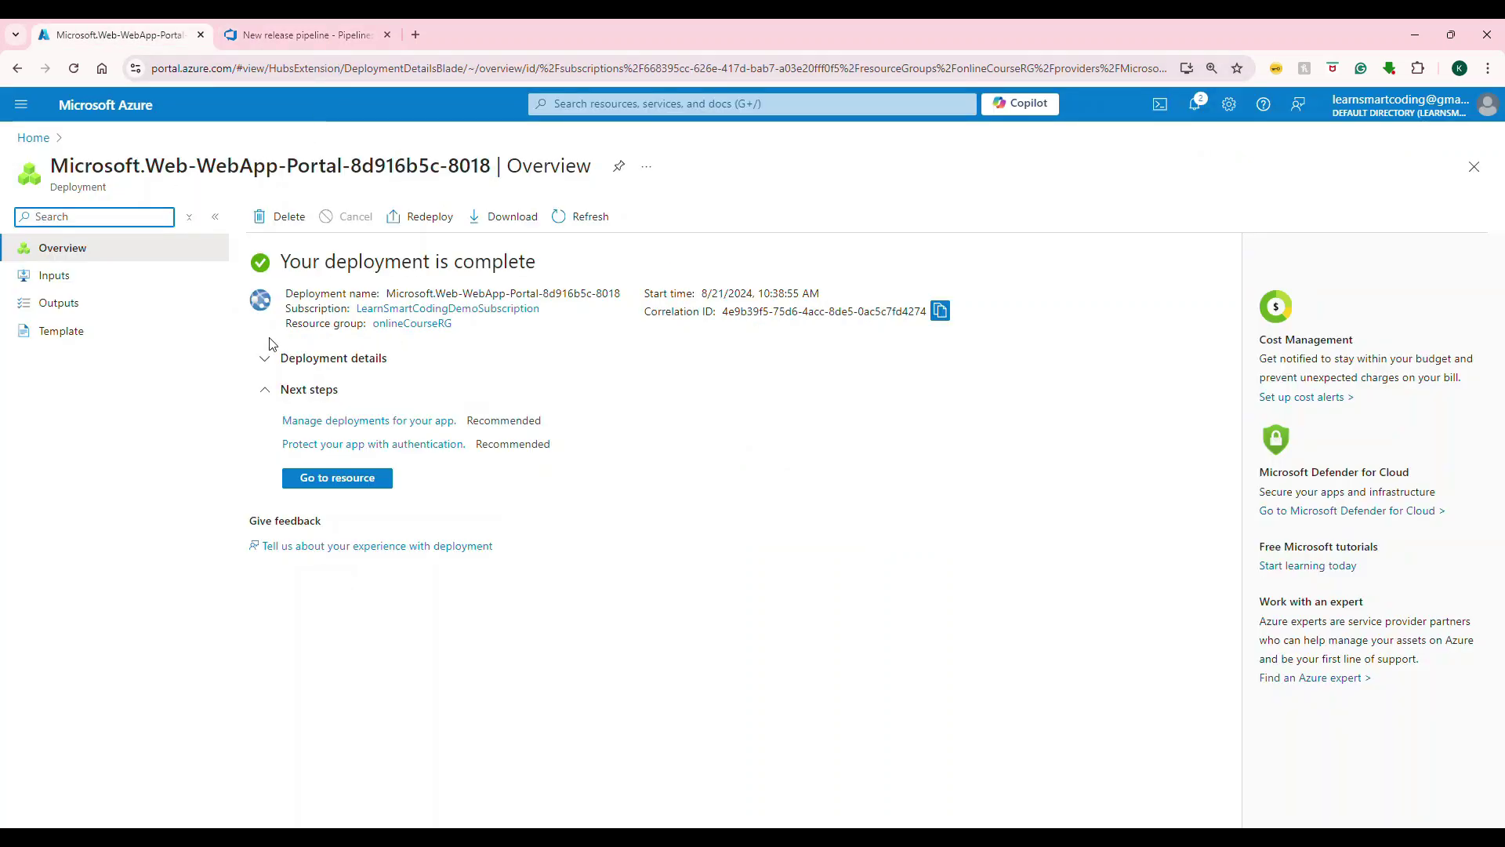
click(331, 477)
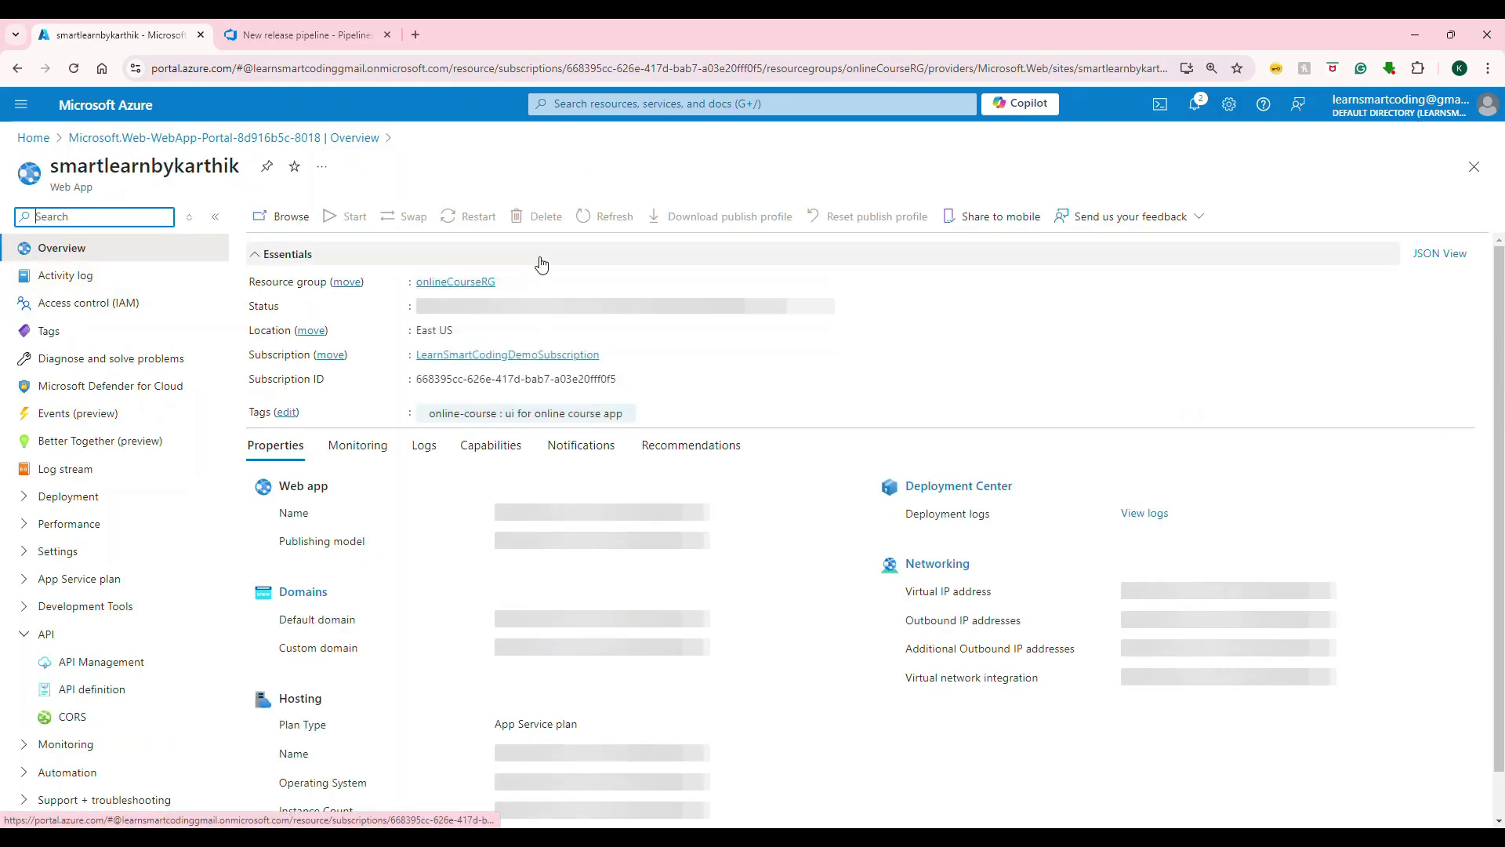
click(453, 282)
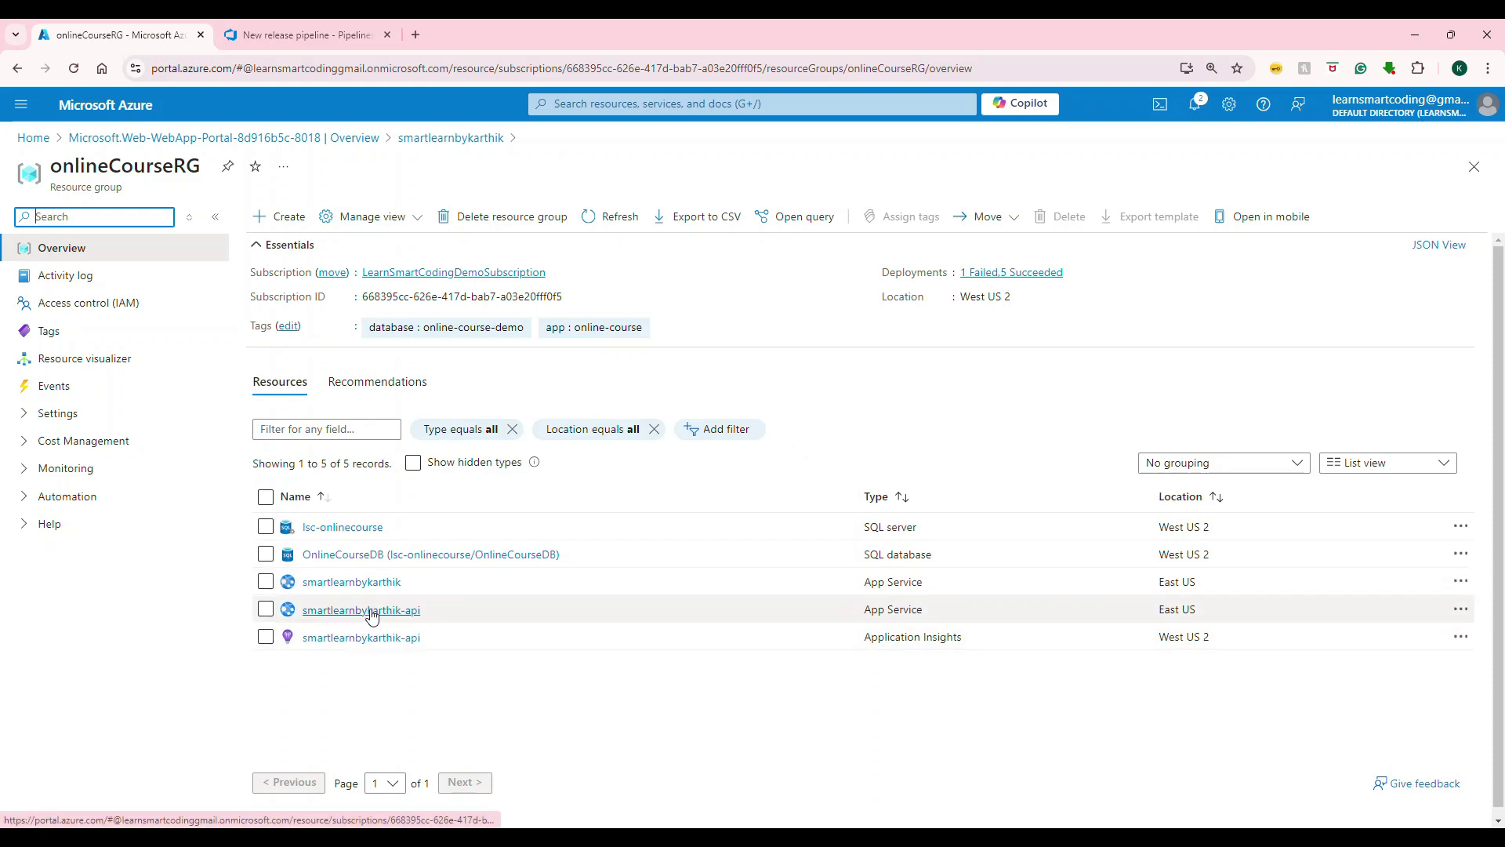
click(352, 28)
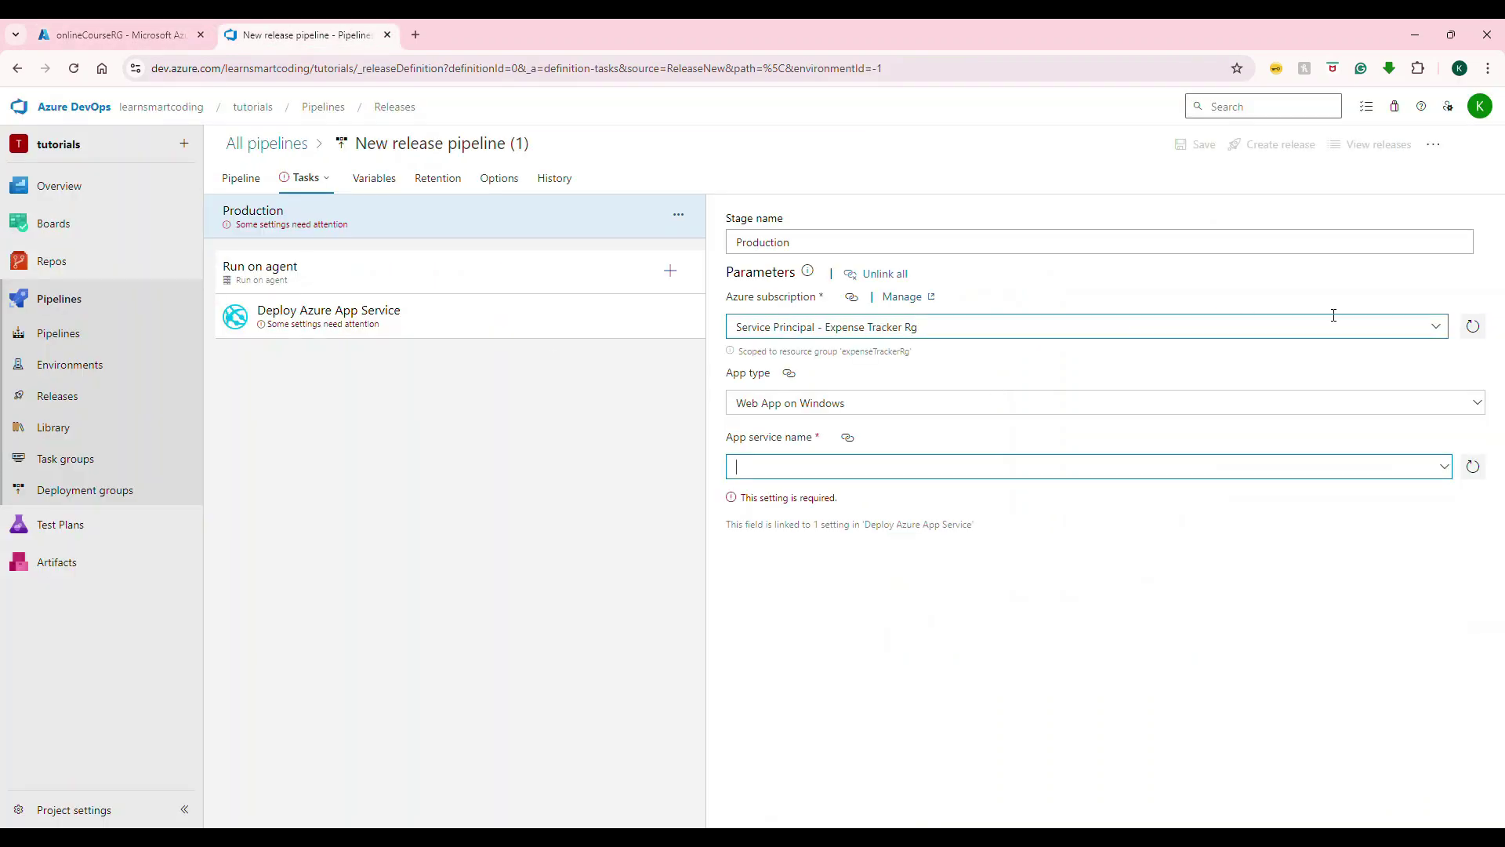
Start a new Azure Resource Manager service connection in the project settings, with Service principal (automatic) as authentication method.
click(916, 301)
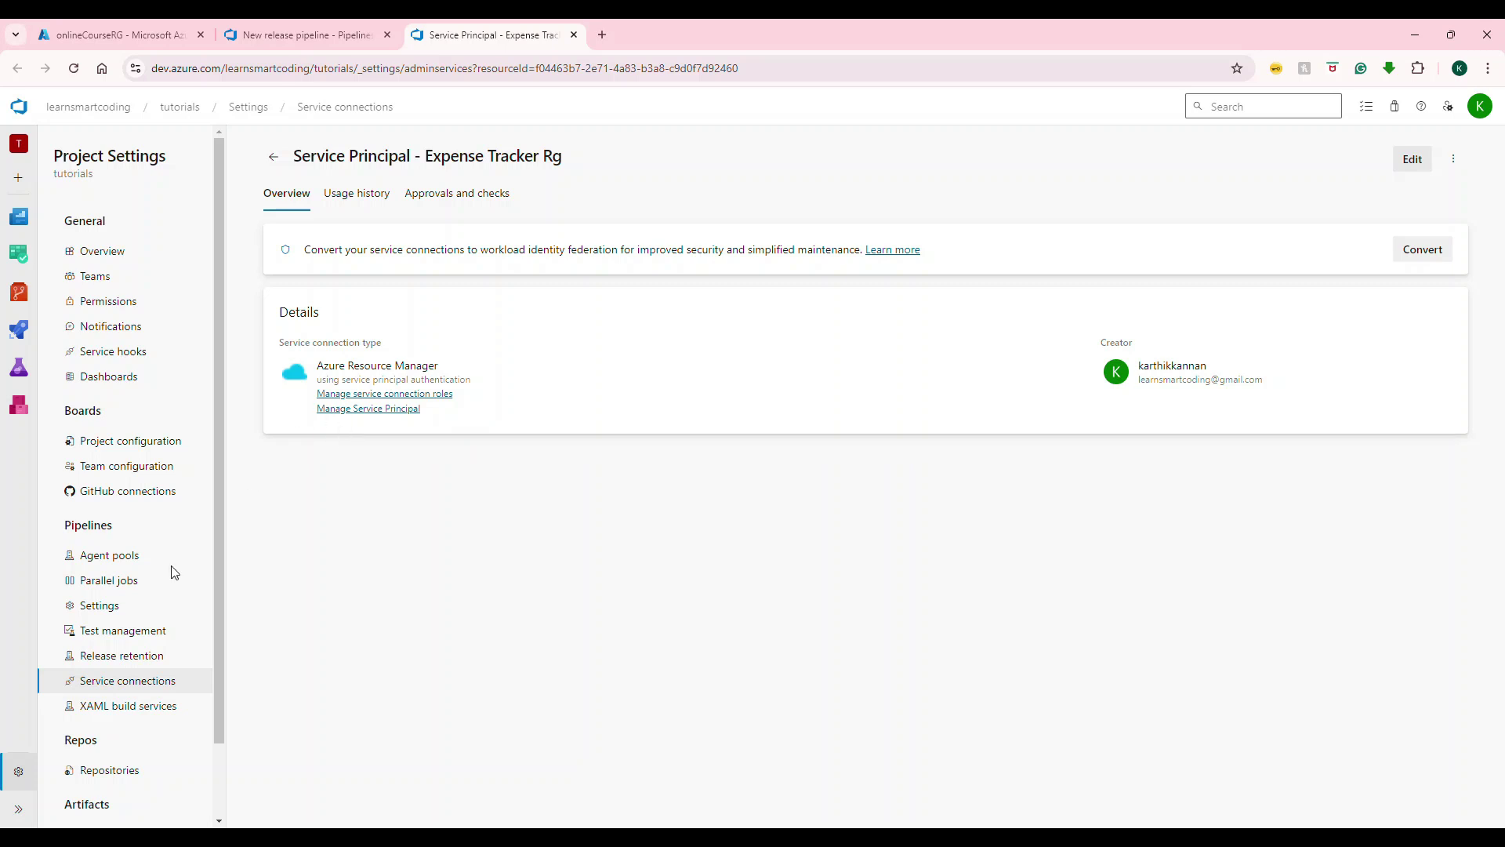
click(179, 682)
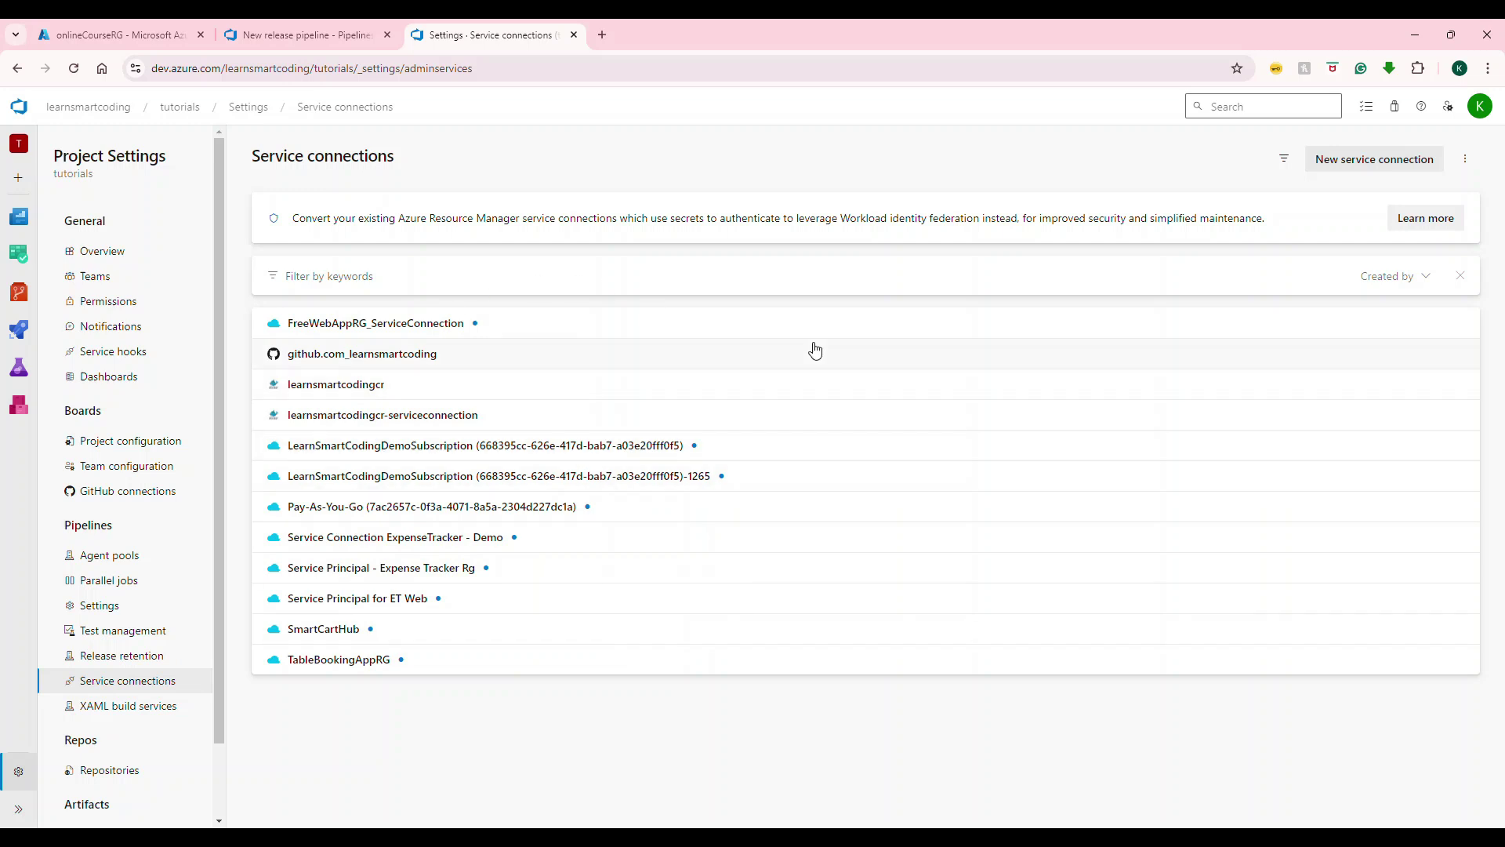
click(1419, 160)
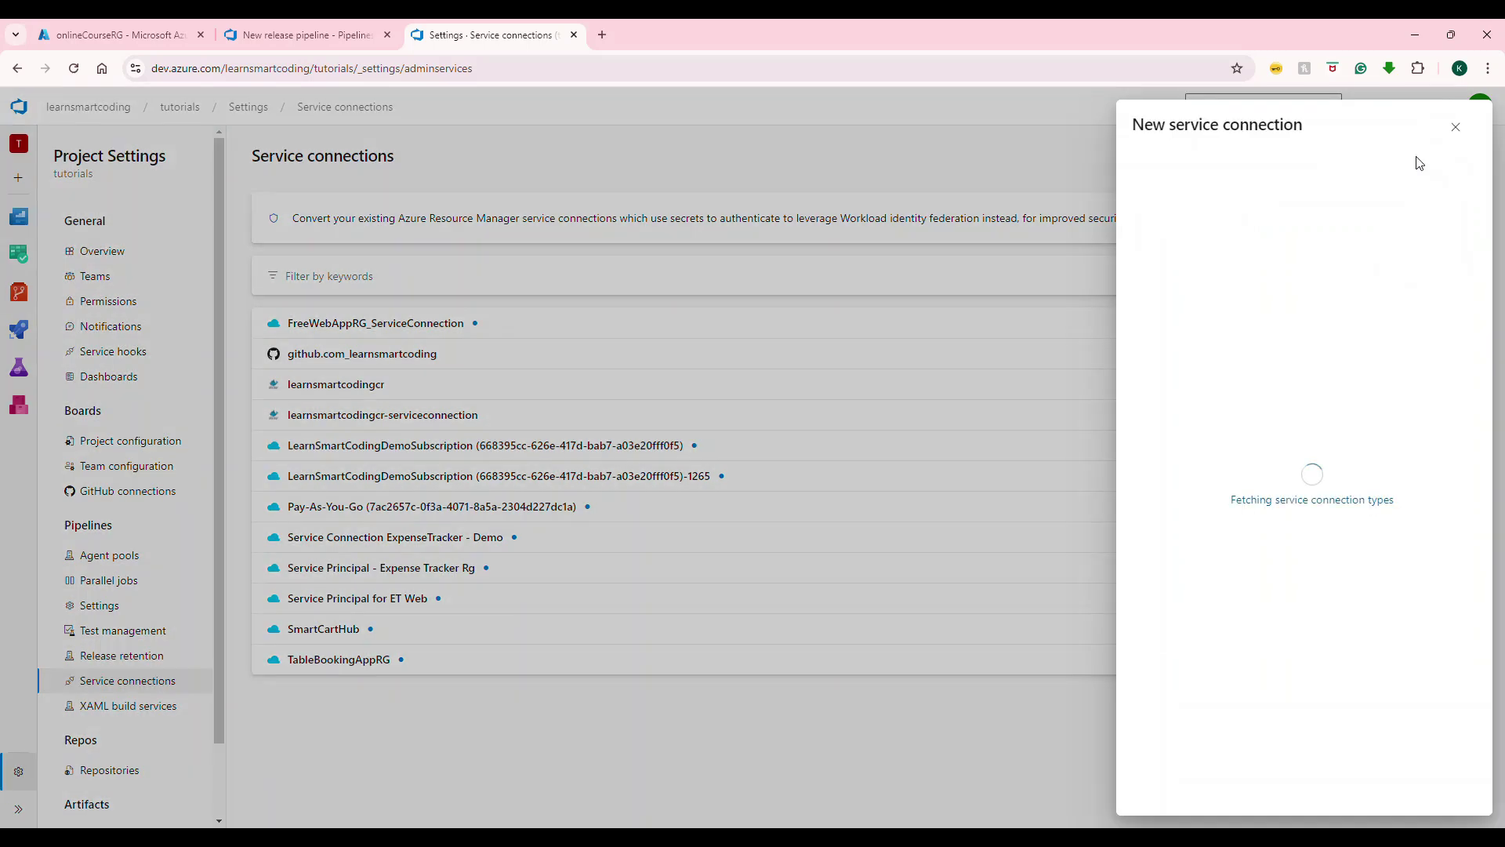
click(1234, 308)
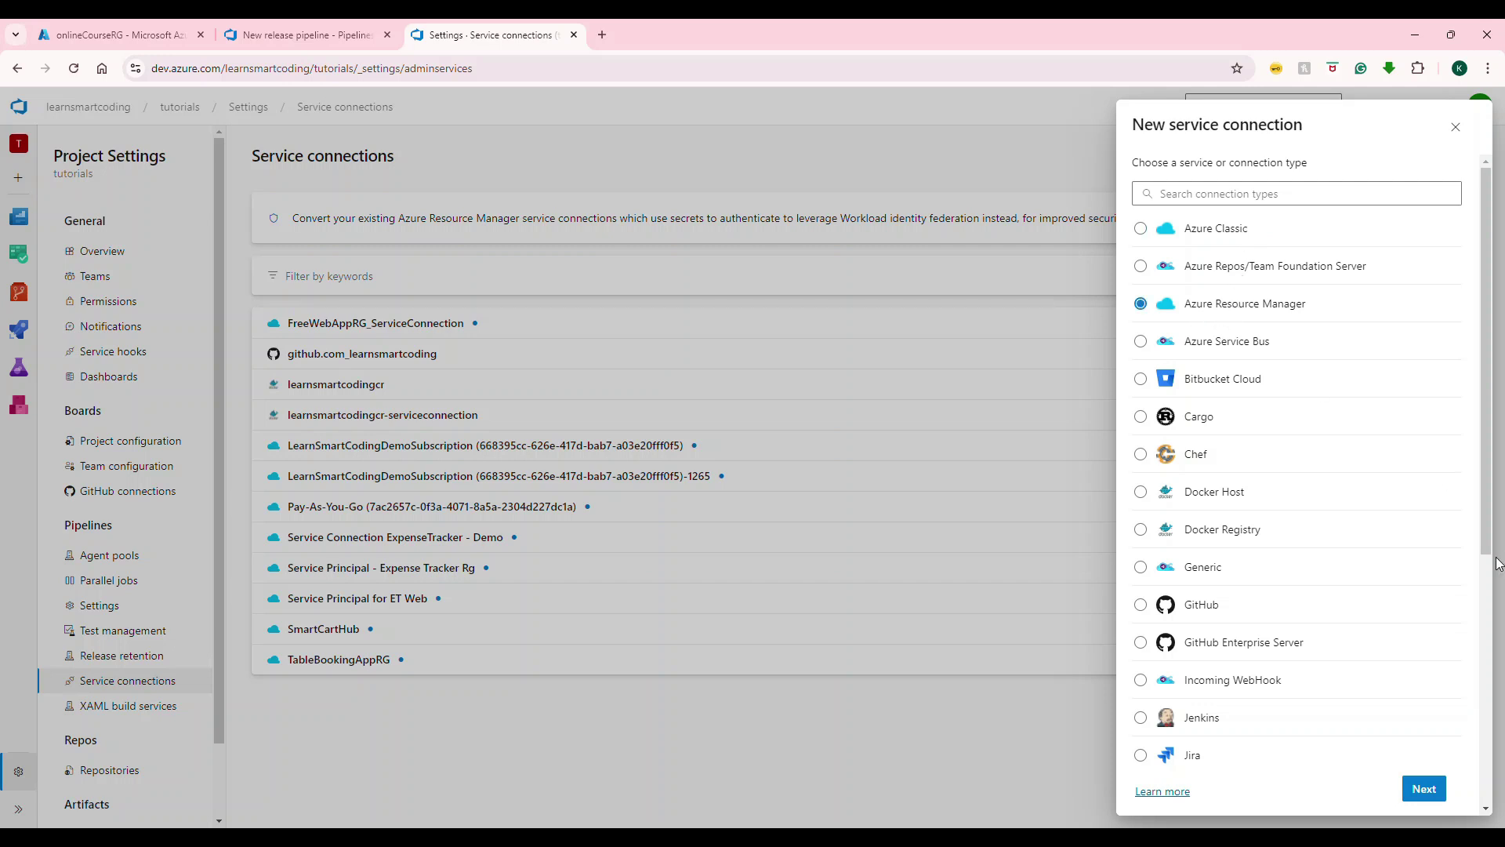
click(1427, 789)
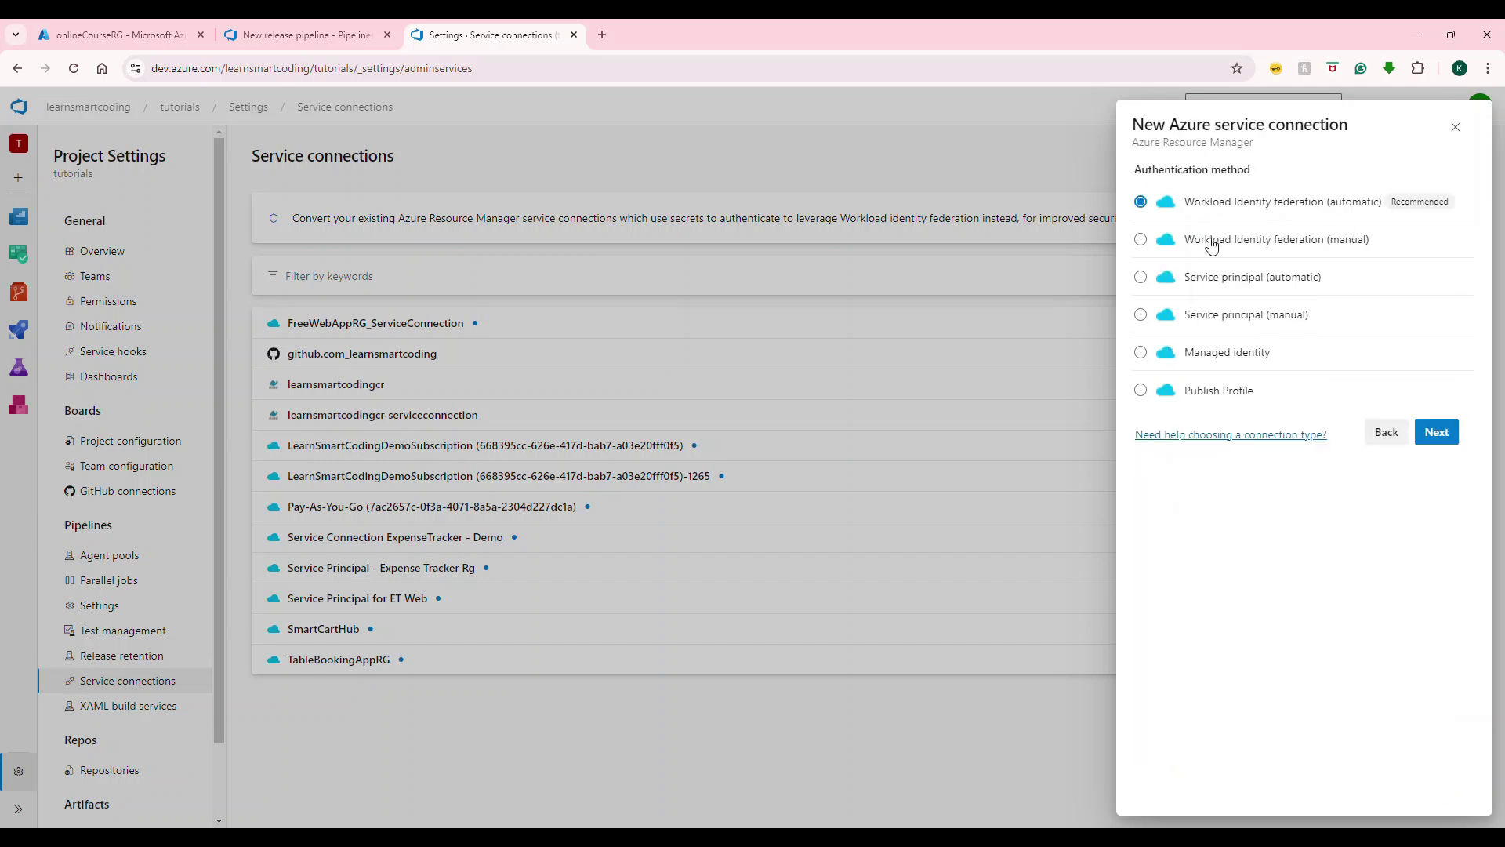
click(1251, 287)
click(1438, 431)
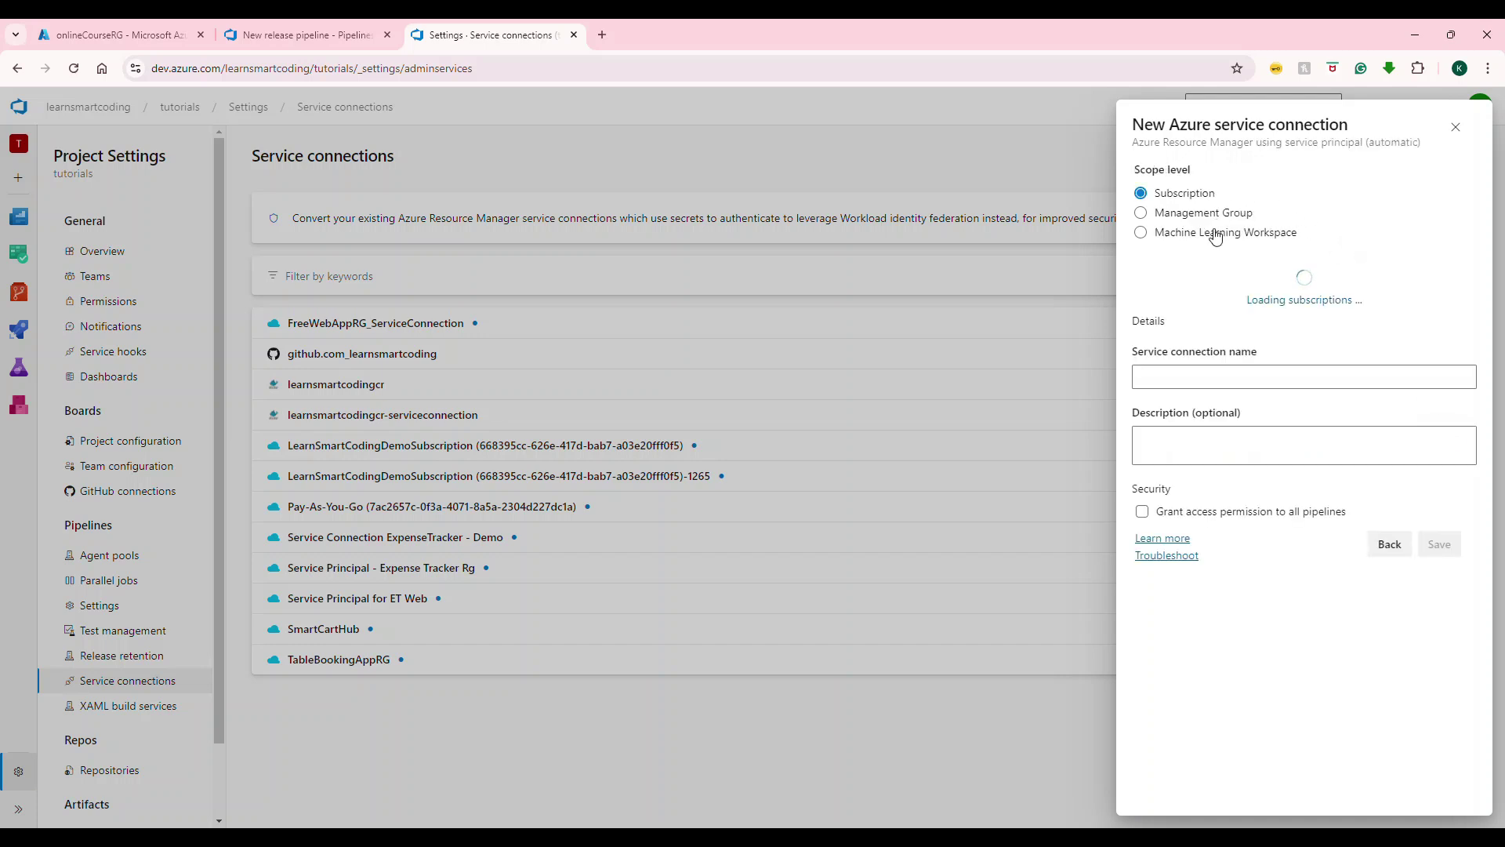
Try to sign in to the Microsoft account with the saved e-mail to authorize the subscription-level service connection.
click(1430, 382)
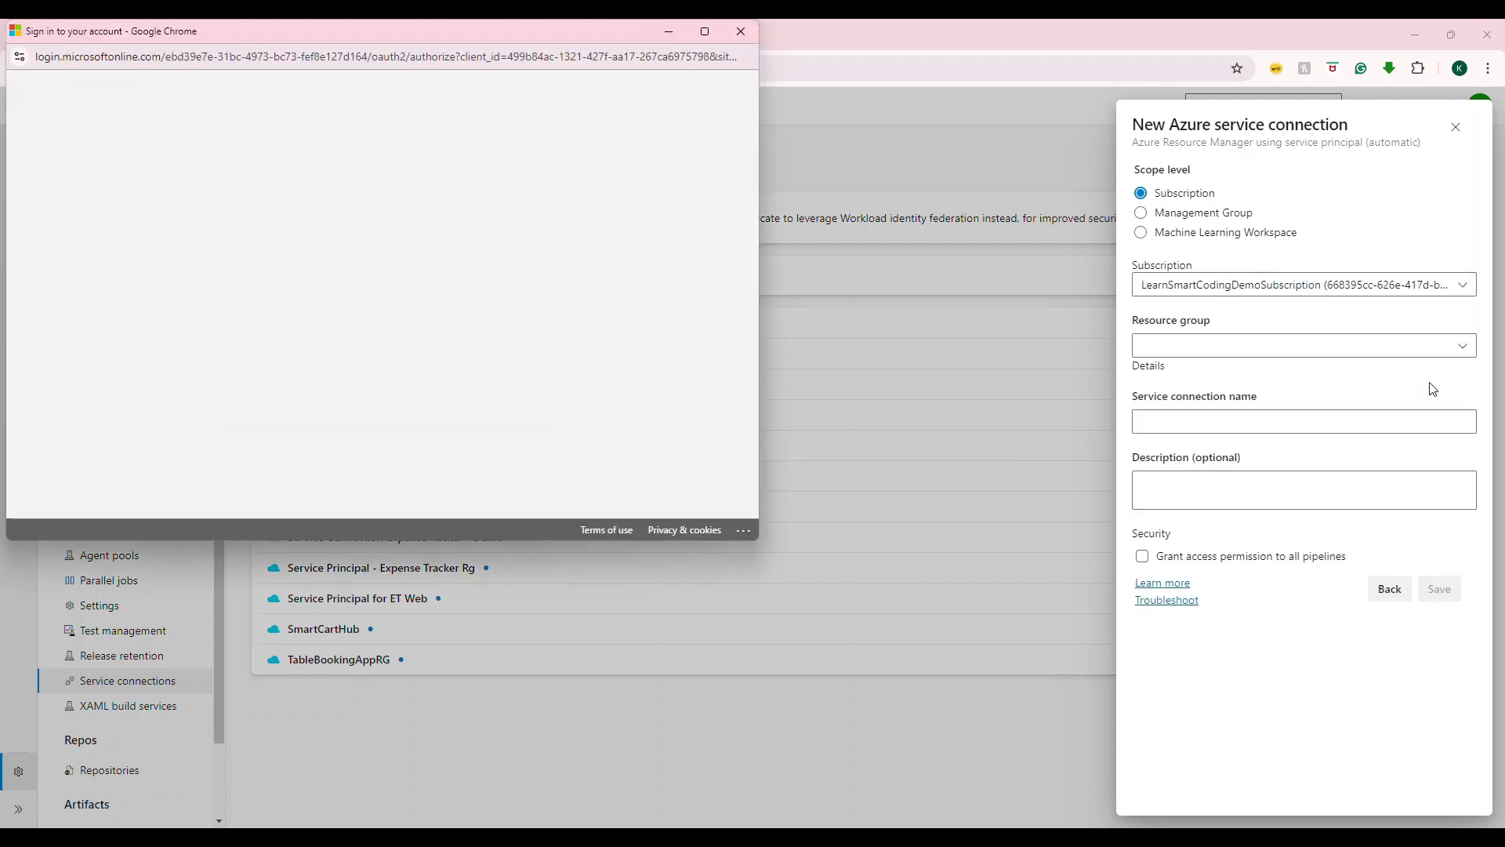
click(442, 230)
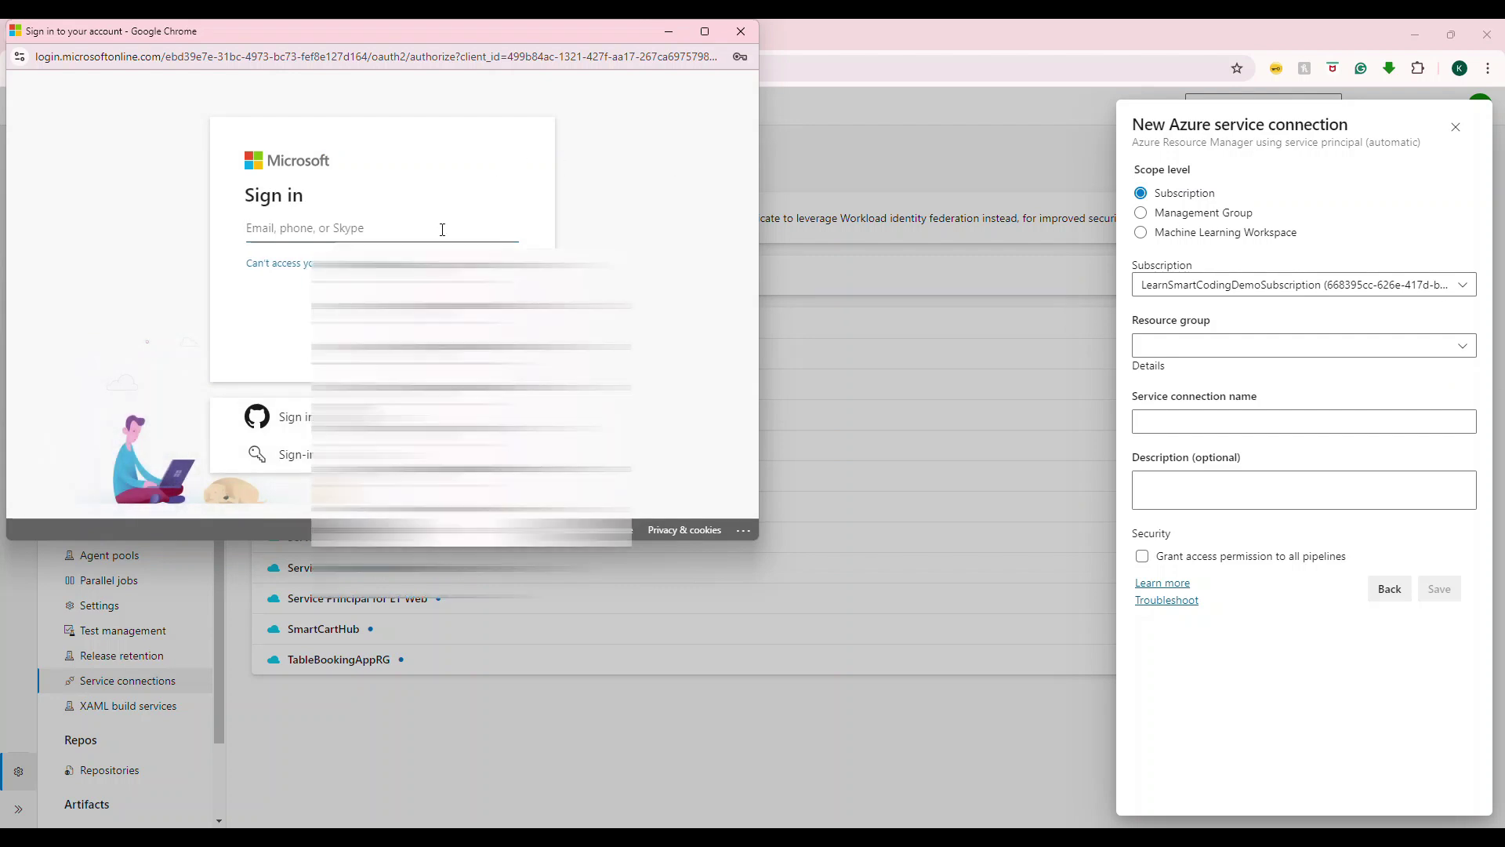
key(Down)
key(Return)
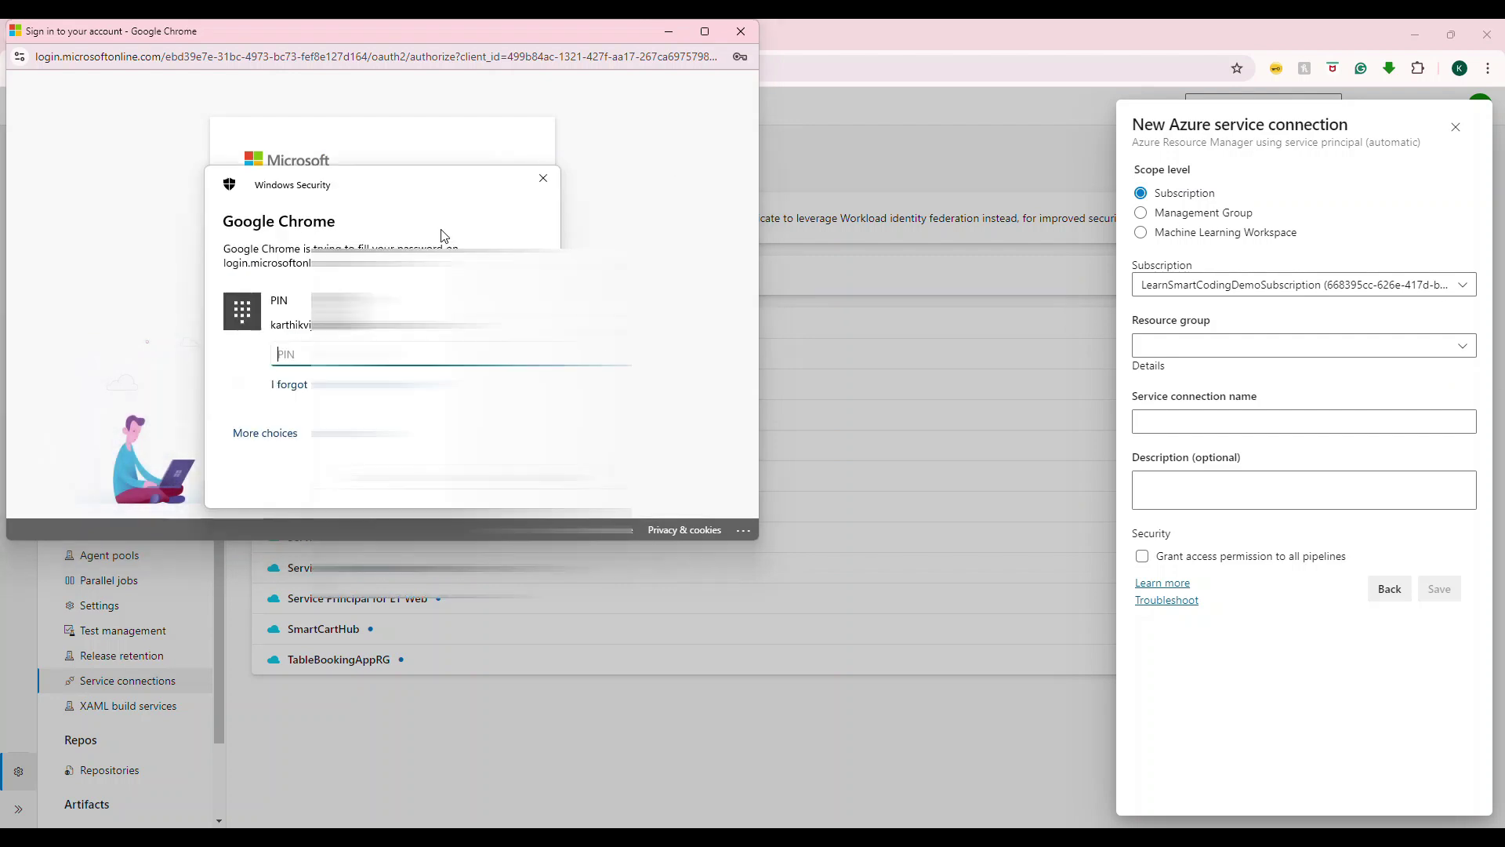
key(Escape)
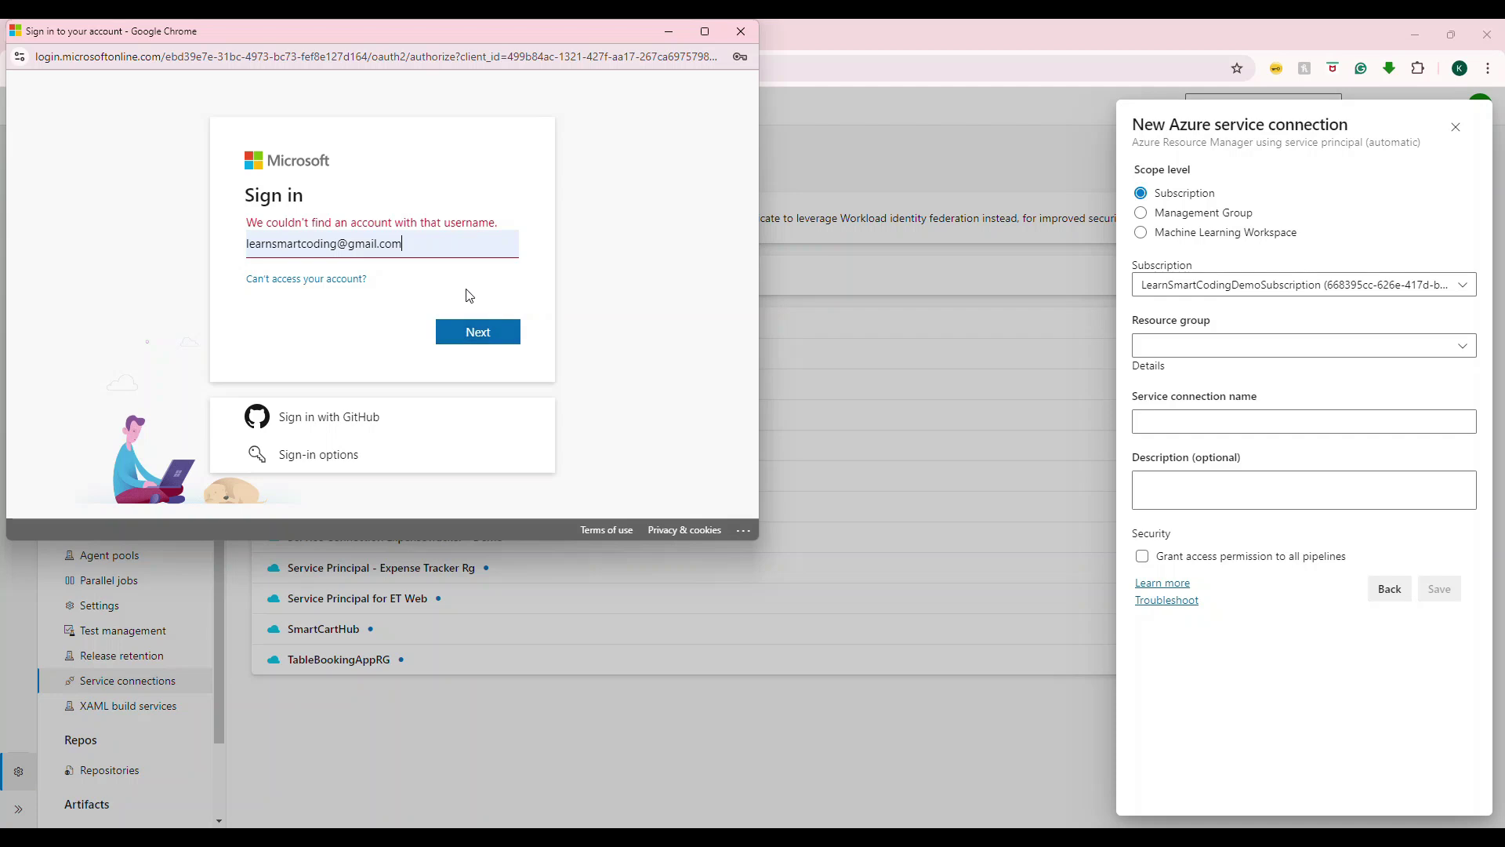
Re-enter the Microsoft account e-mail in the sign-in window, continue, and send the identity verification request to the phone.
click(412, 243)
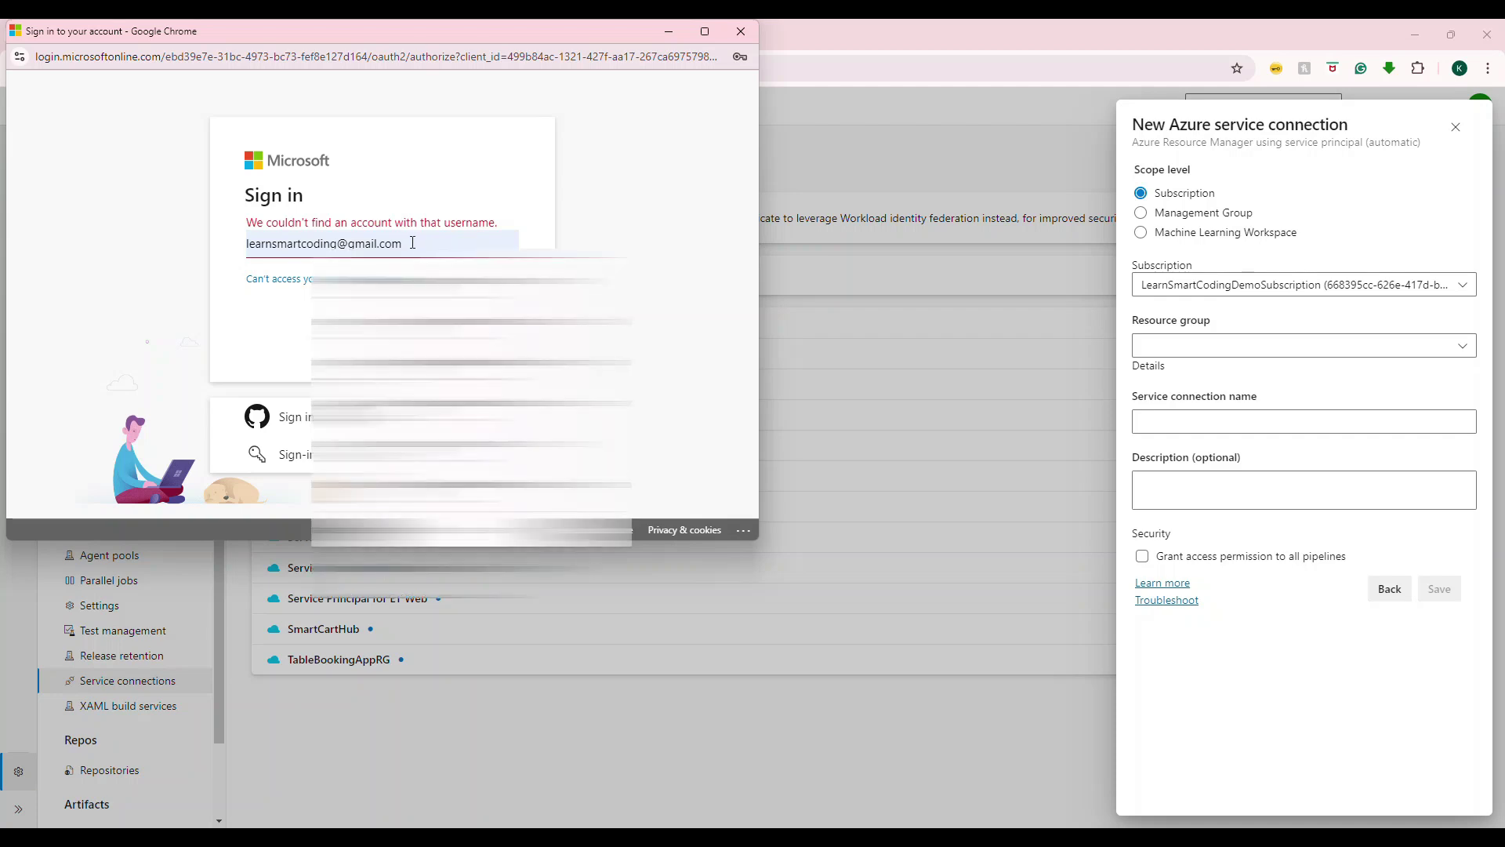
key(BackSpace)
key(BackSpace)
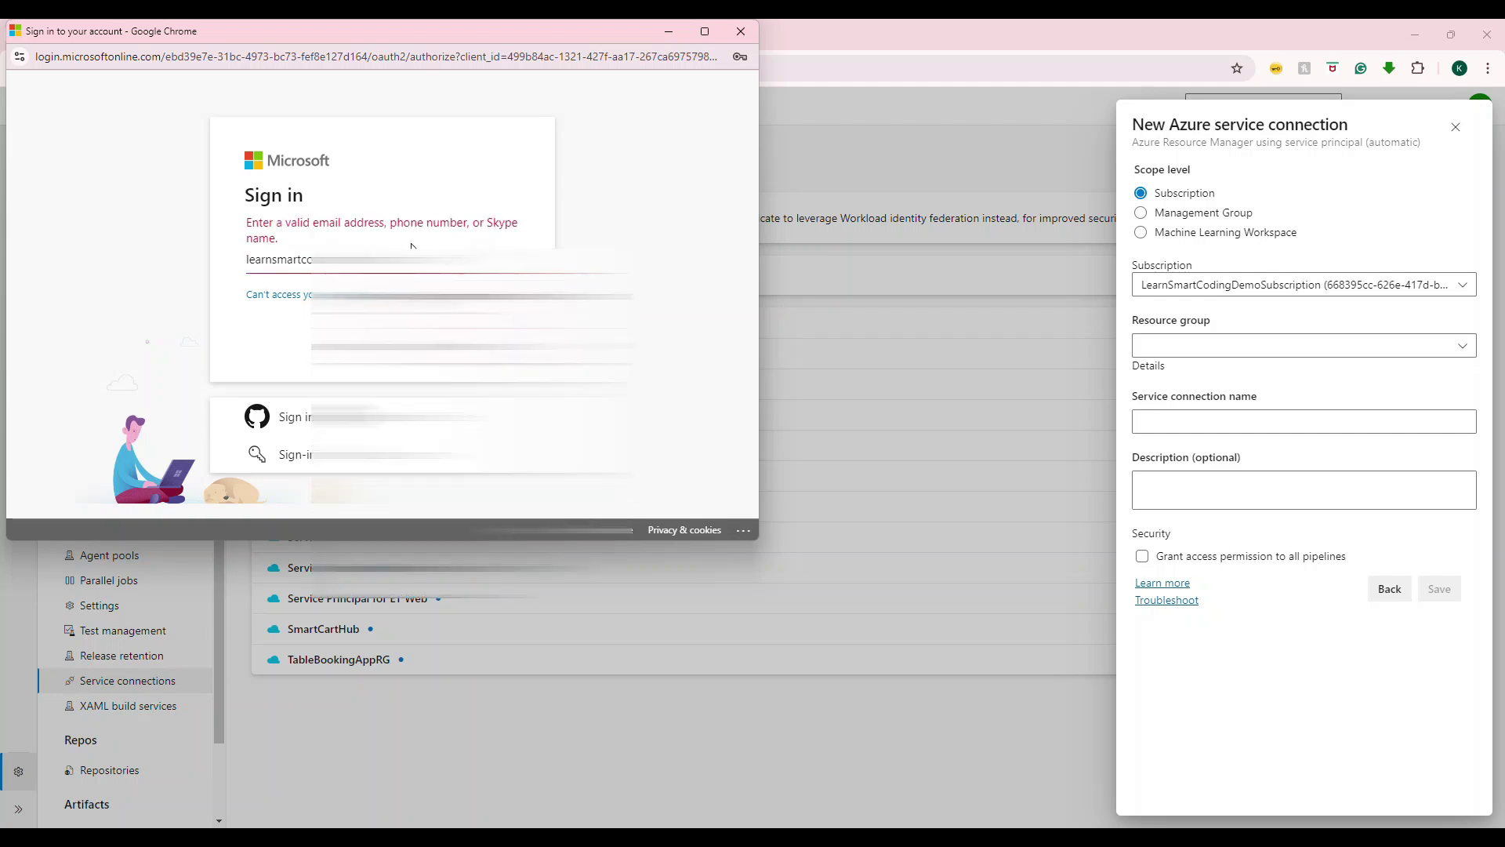
key(BackSpace)
key(BackSpace)
key(BackSpace)
key(BackSpace)
key(BackSpace)
key(BackSpace)
key(BackSpace)
key(BackSpace)
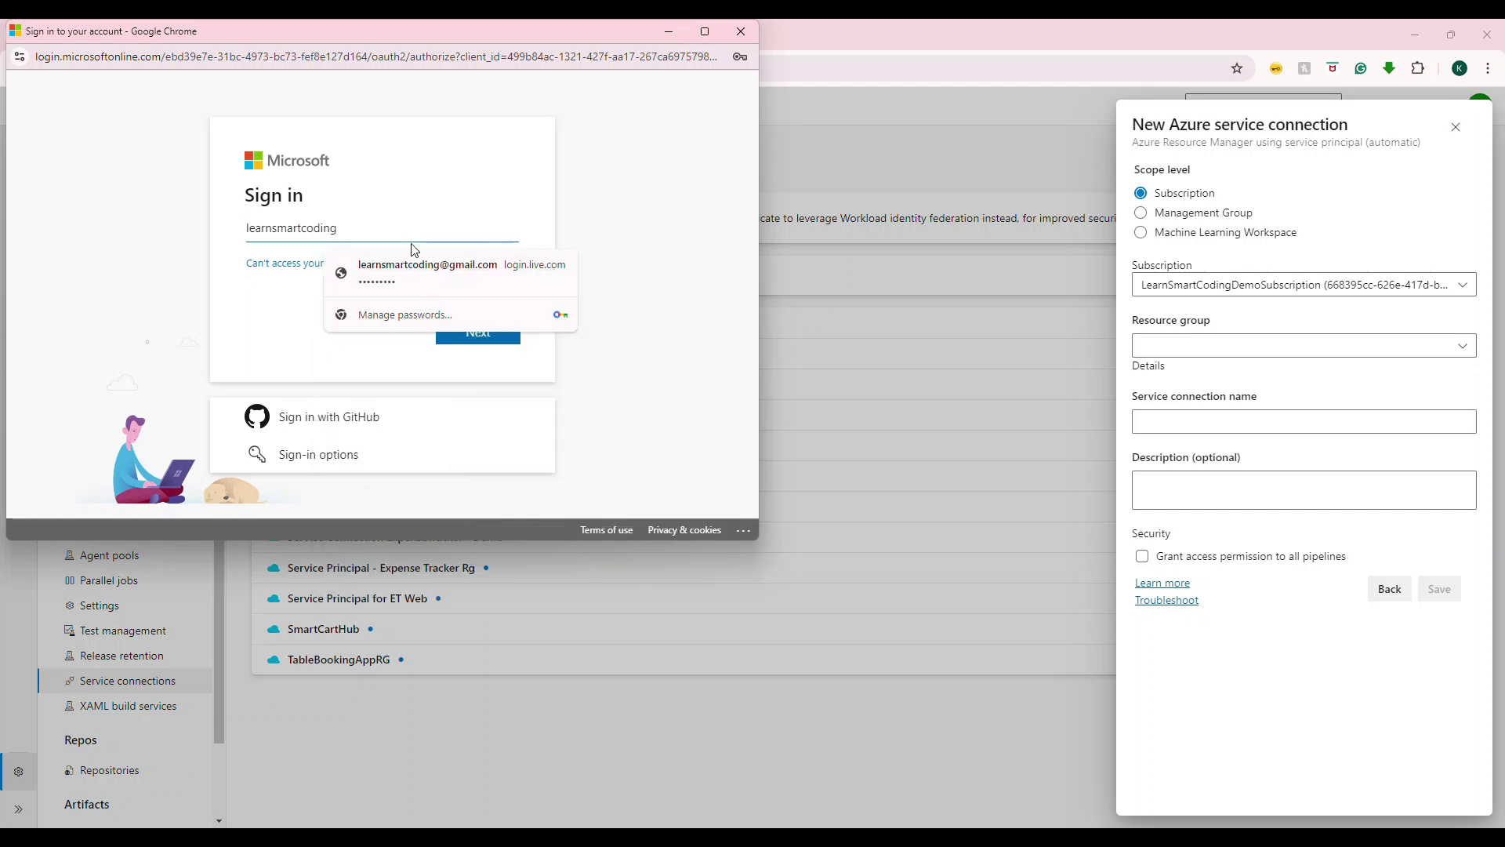
text(@gmail.com)
key(Return)
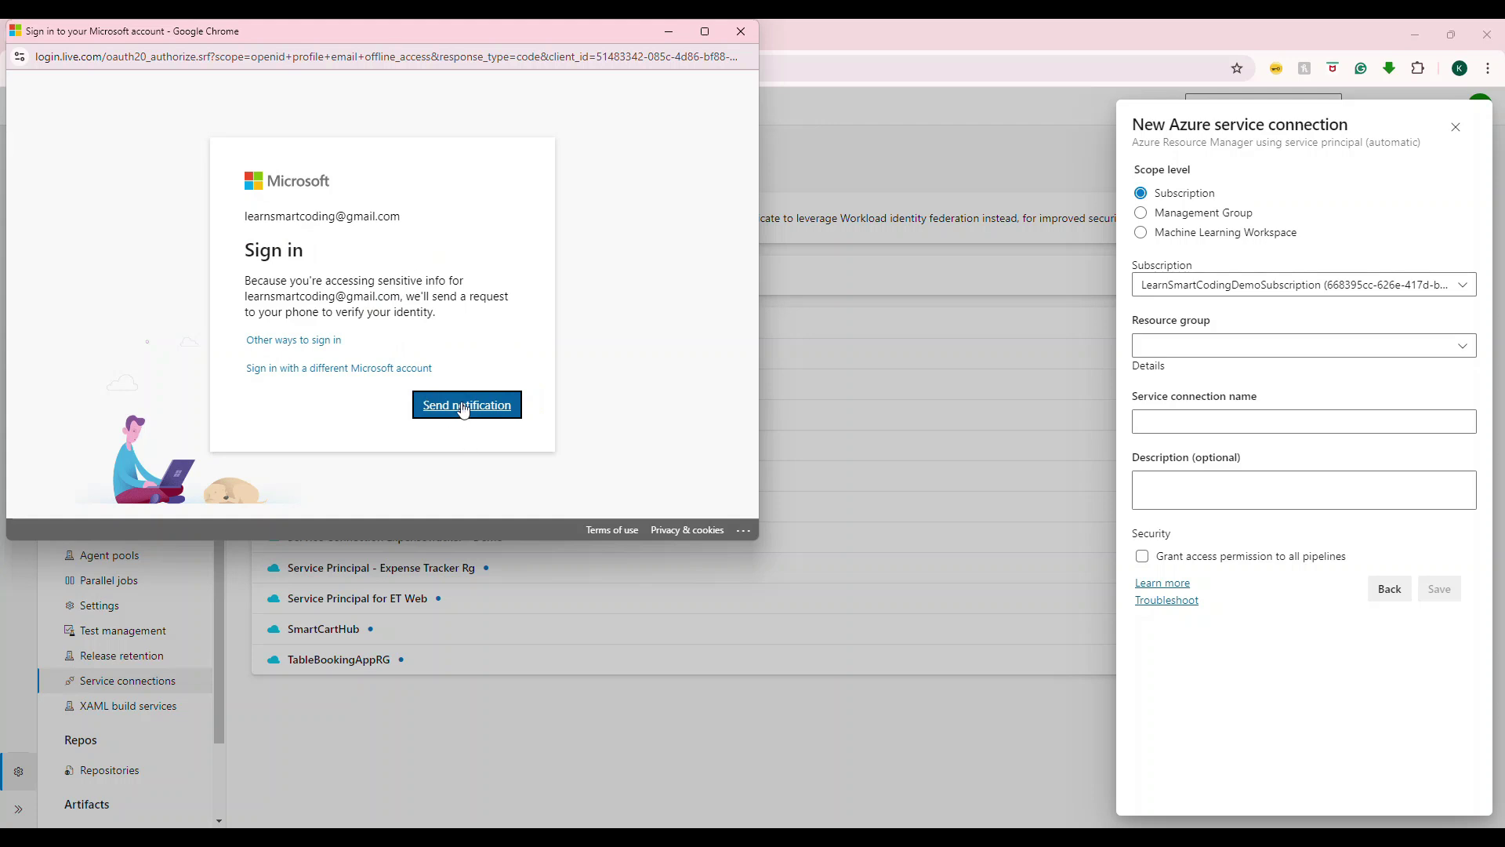
click(466, 406)
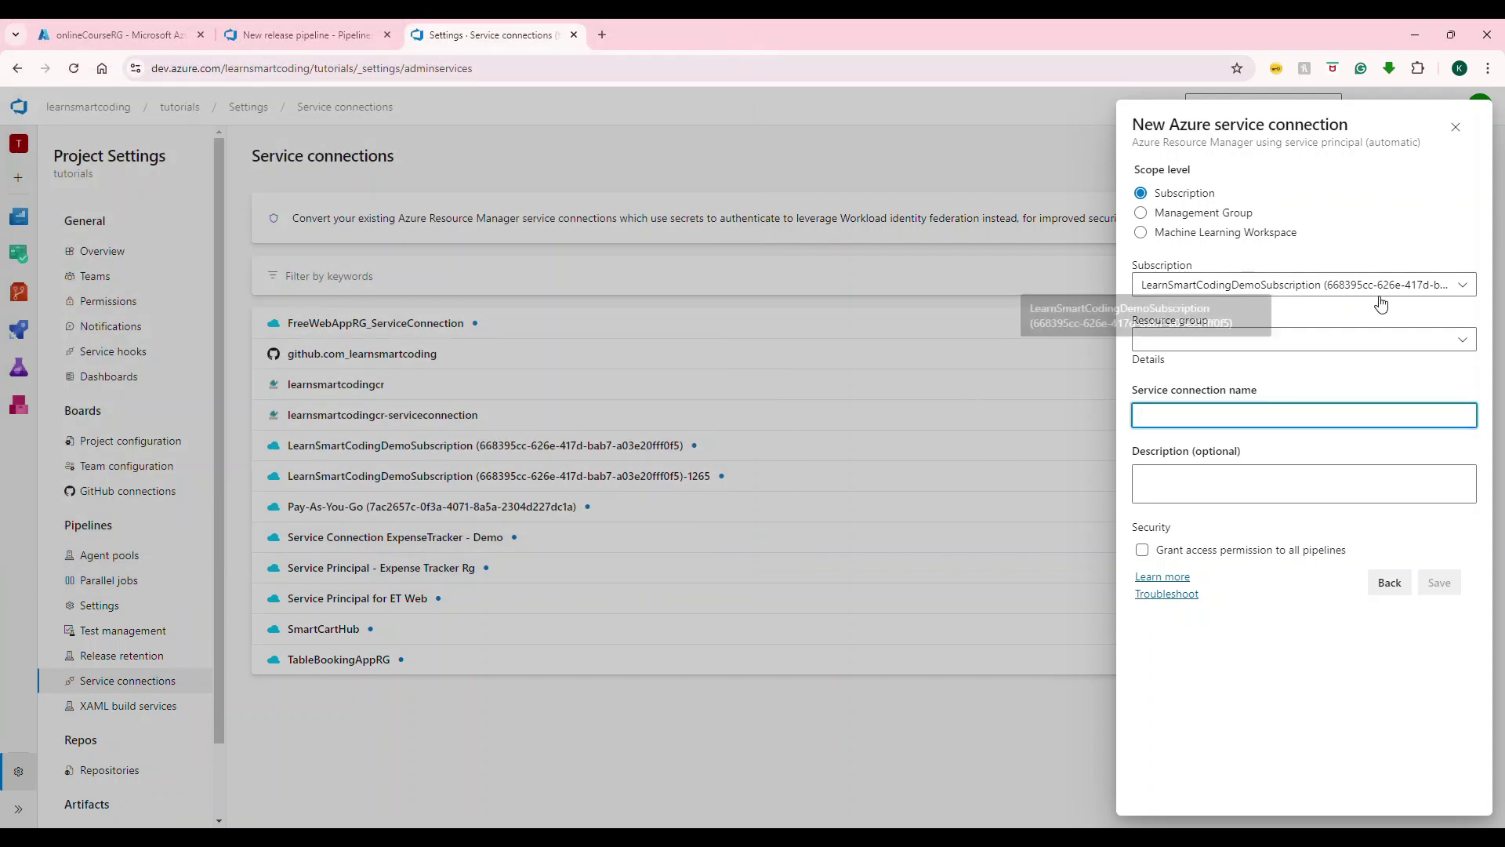
Scope the new service connection to LearnSmartCodingDemoSubscription and the onlineCourseRG resource group.
click(1462, 288)
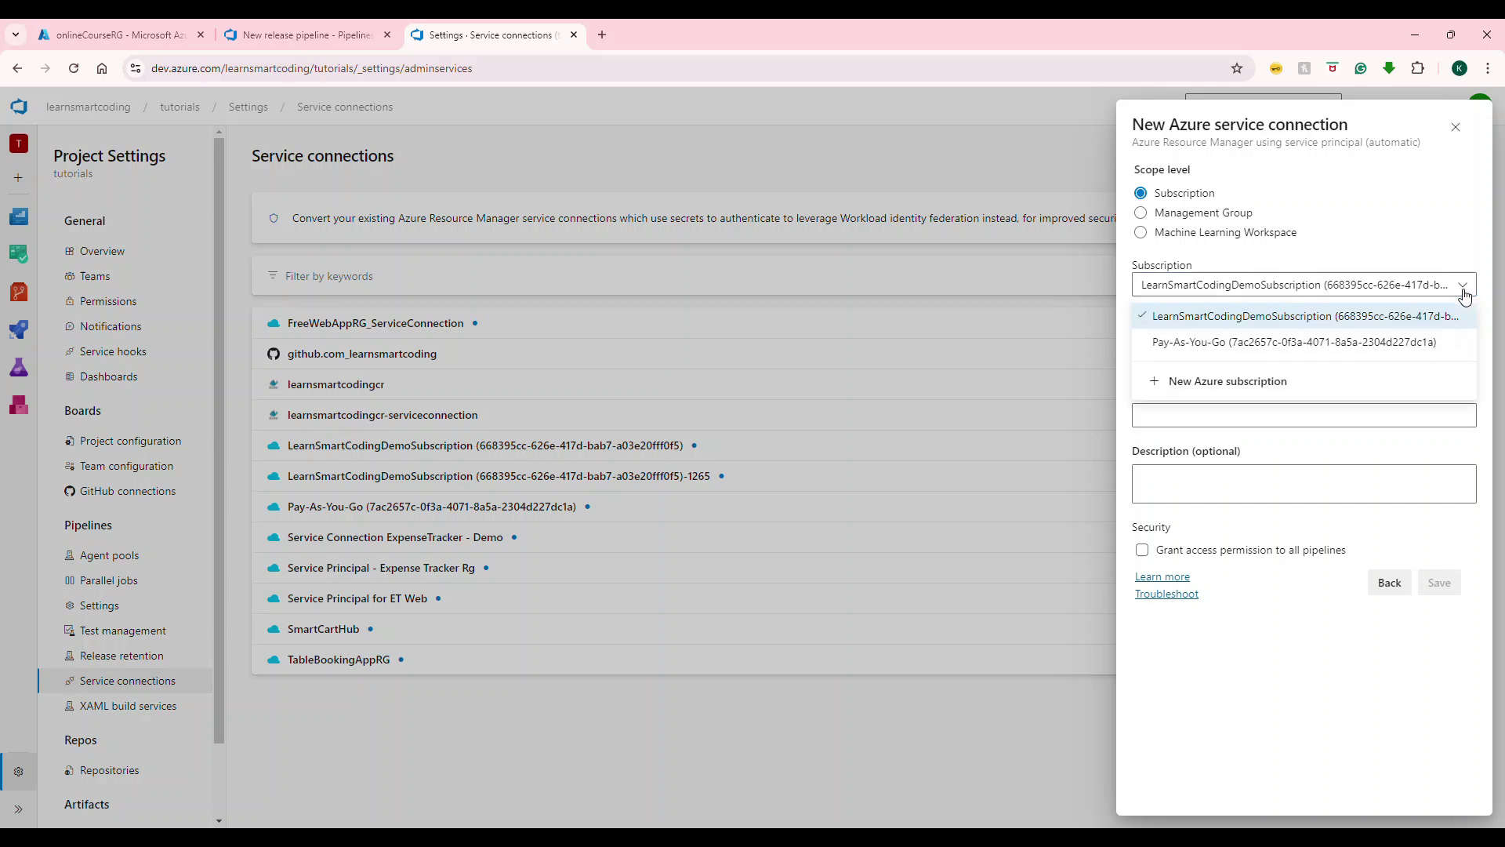
click(1440, 327)
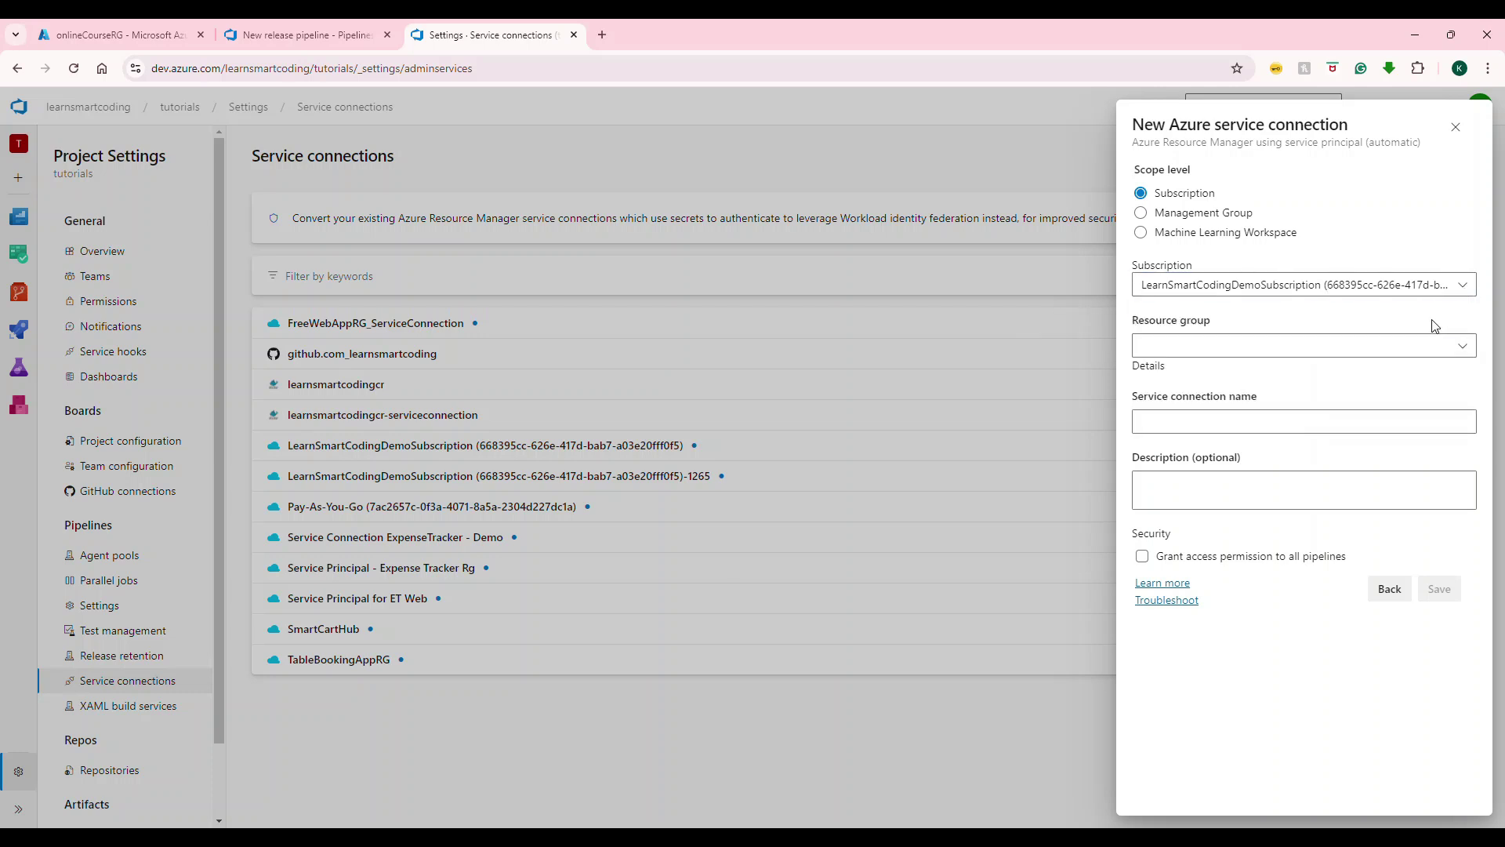
click(1201, 350)
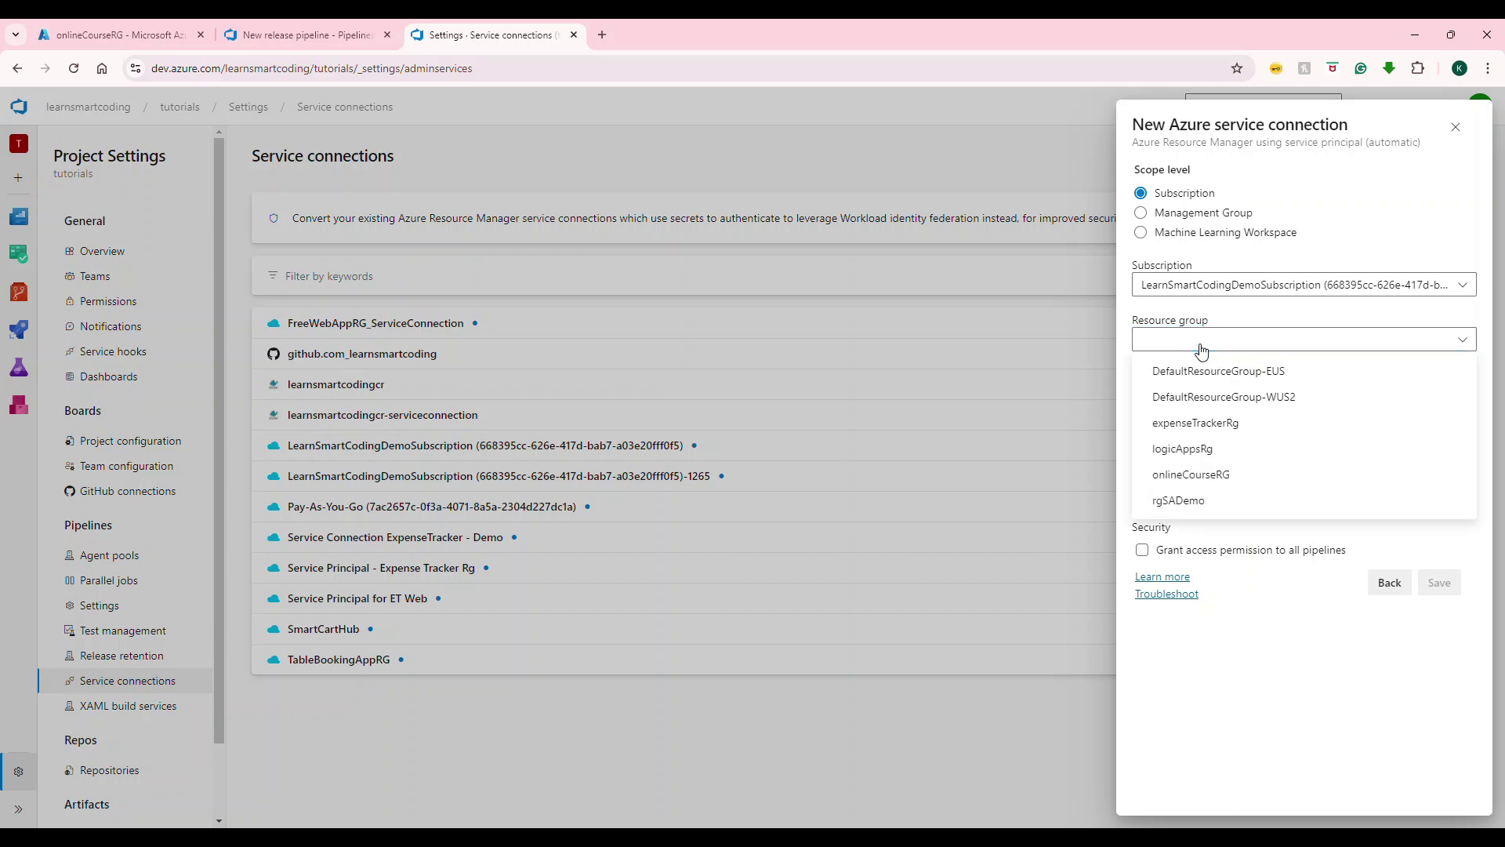
click(1182, 475)
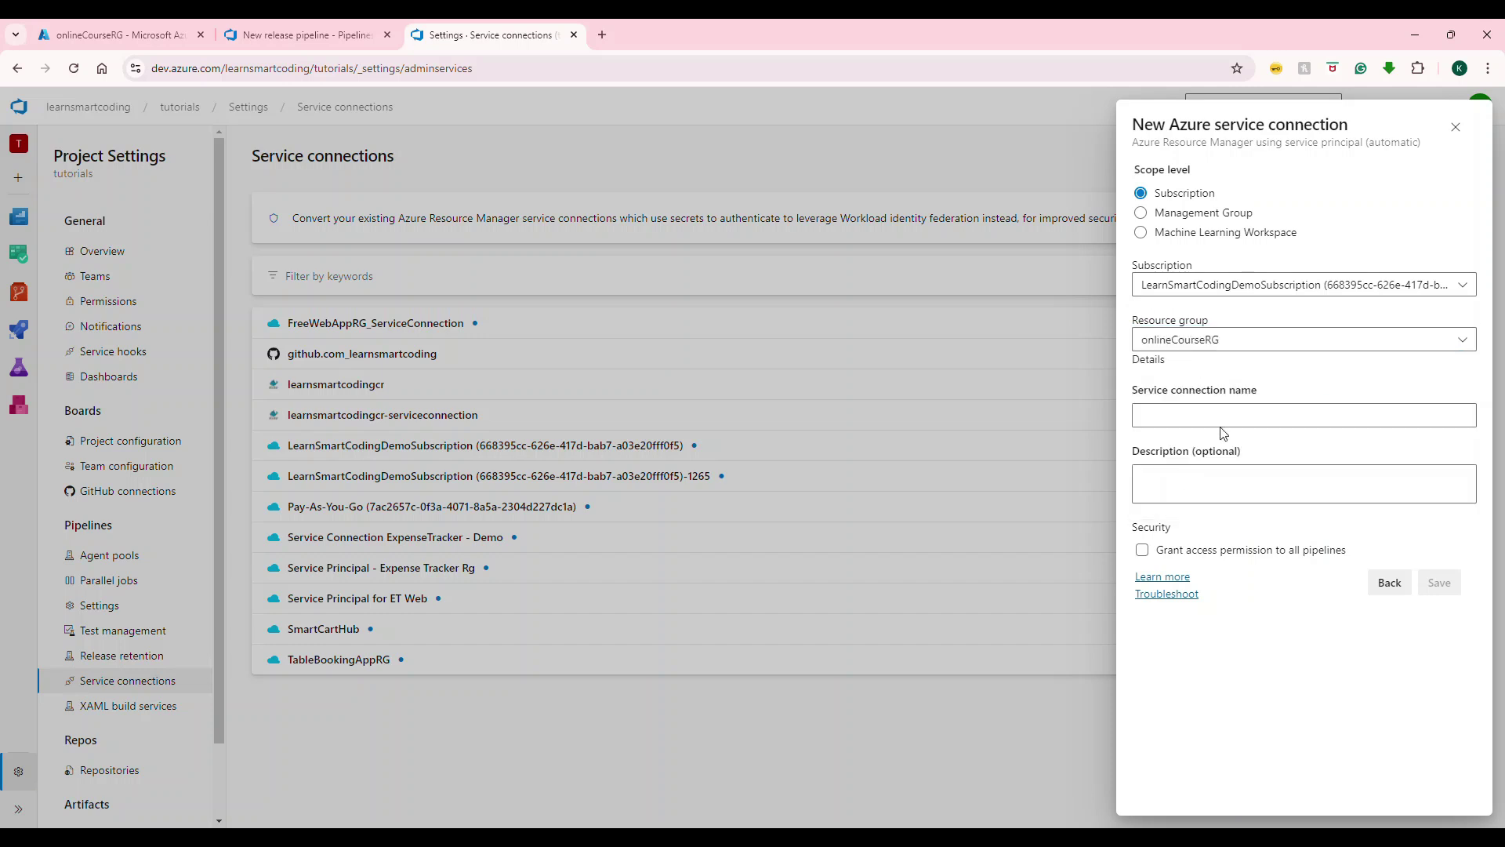
Check the onlineCourseRG resources in the Azure portal and name the service connection "Online Course Enrollment App Service Connection".
click(1239, 420)
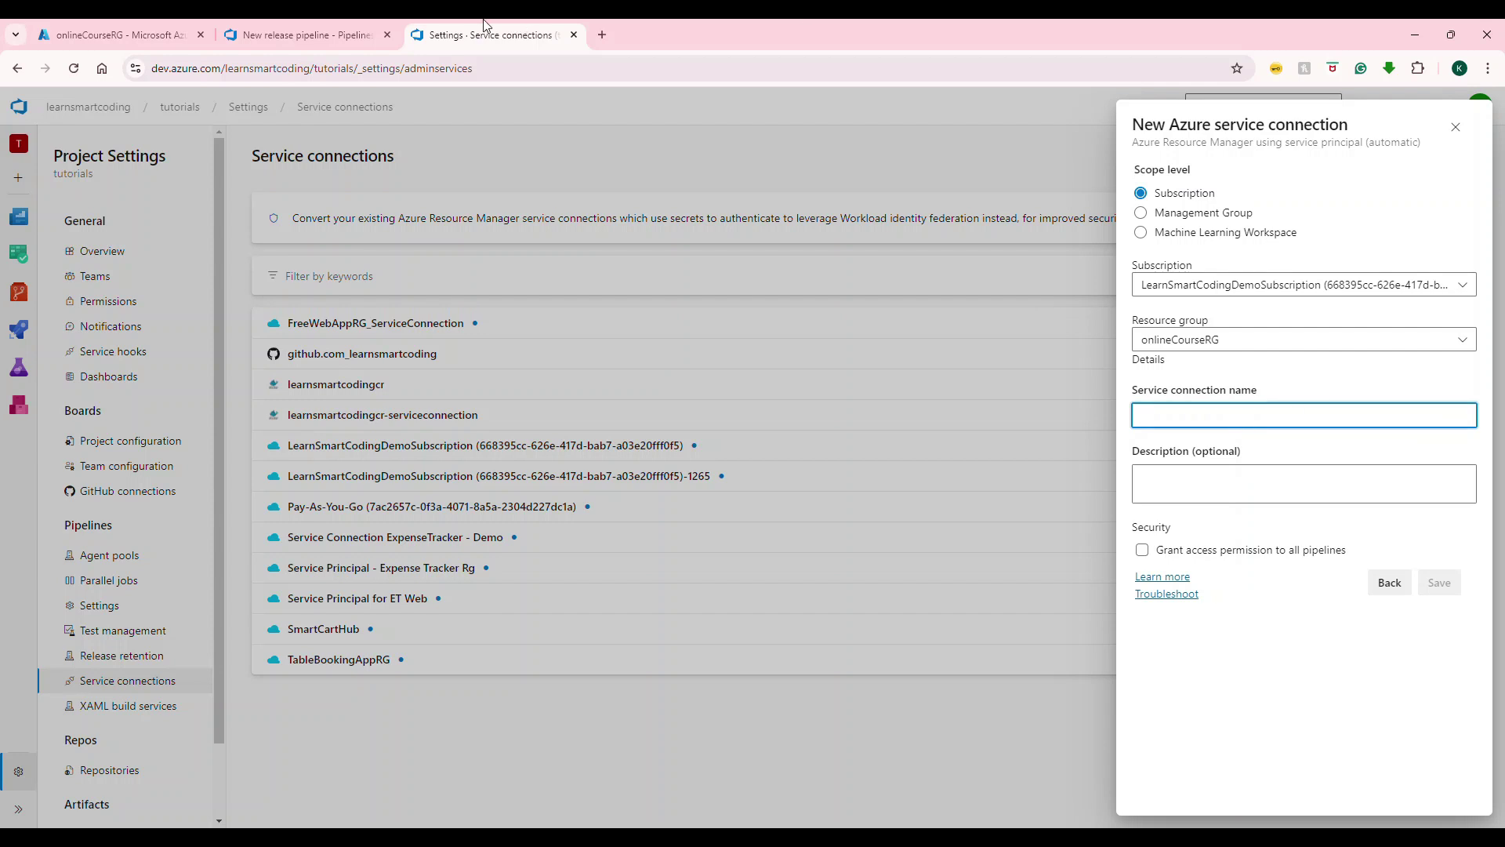
click(147, 41)
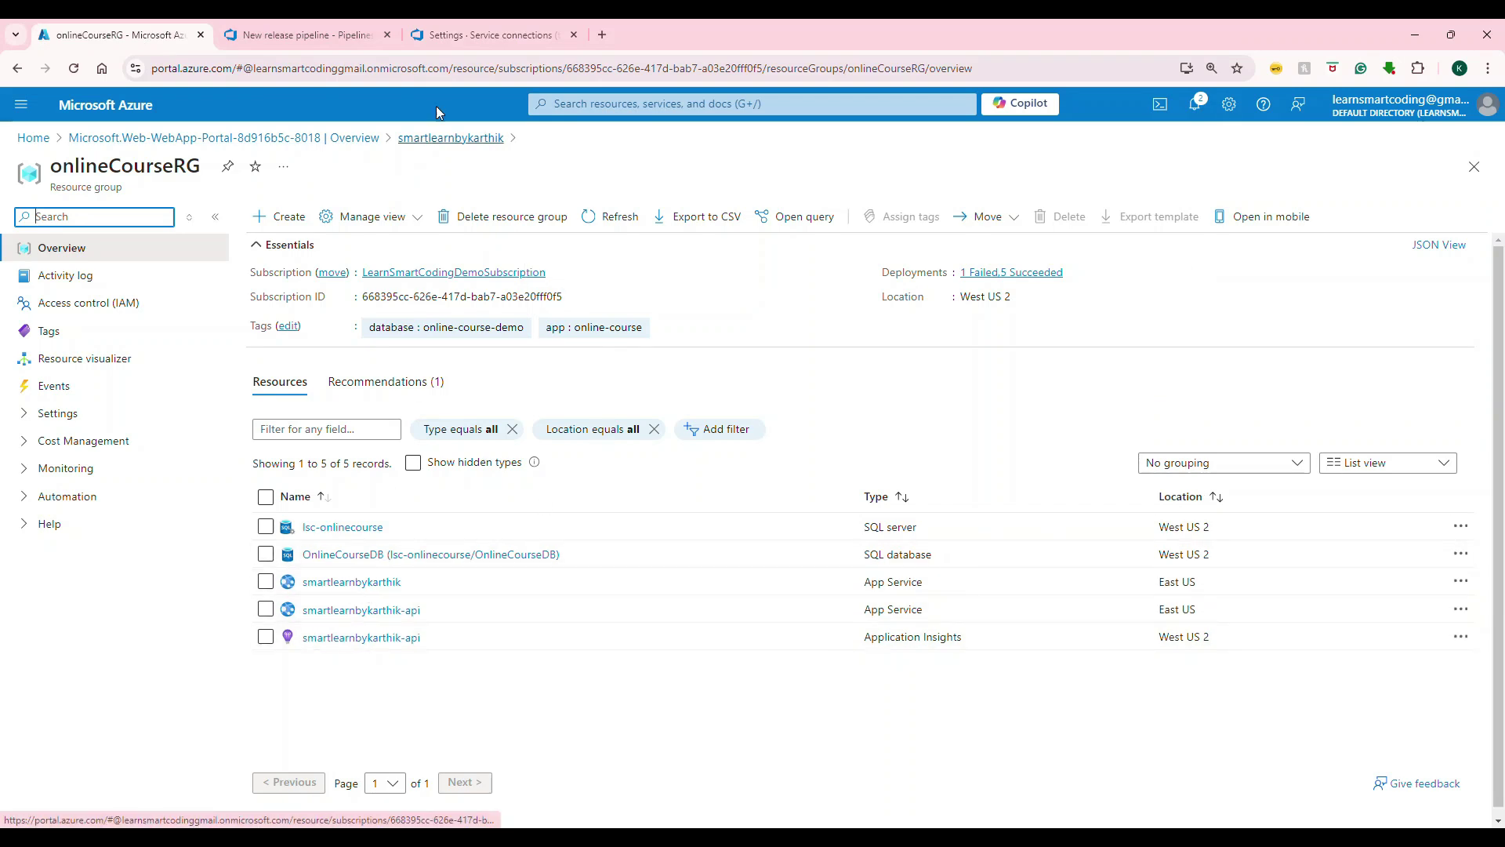
click(484, 39)
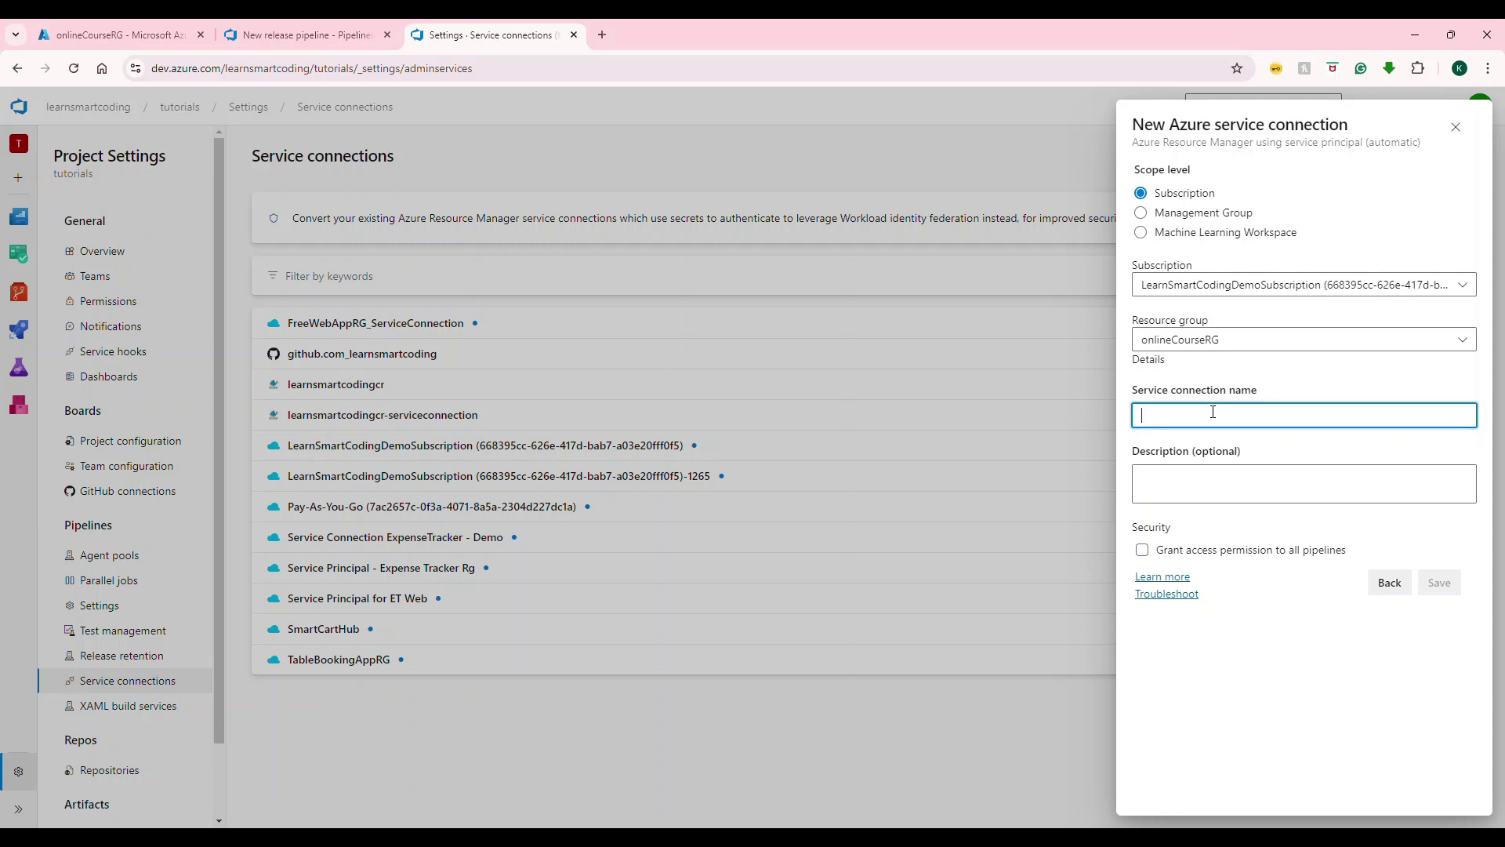
text(OnlineCourseEnrollment)
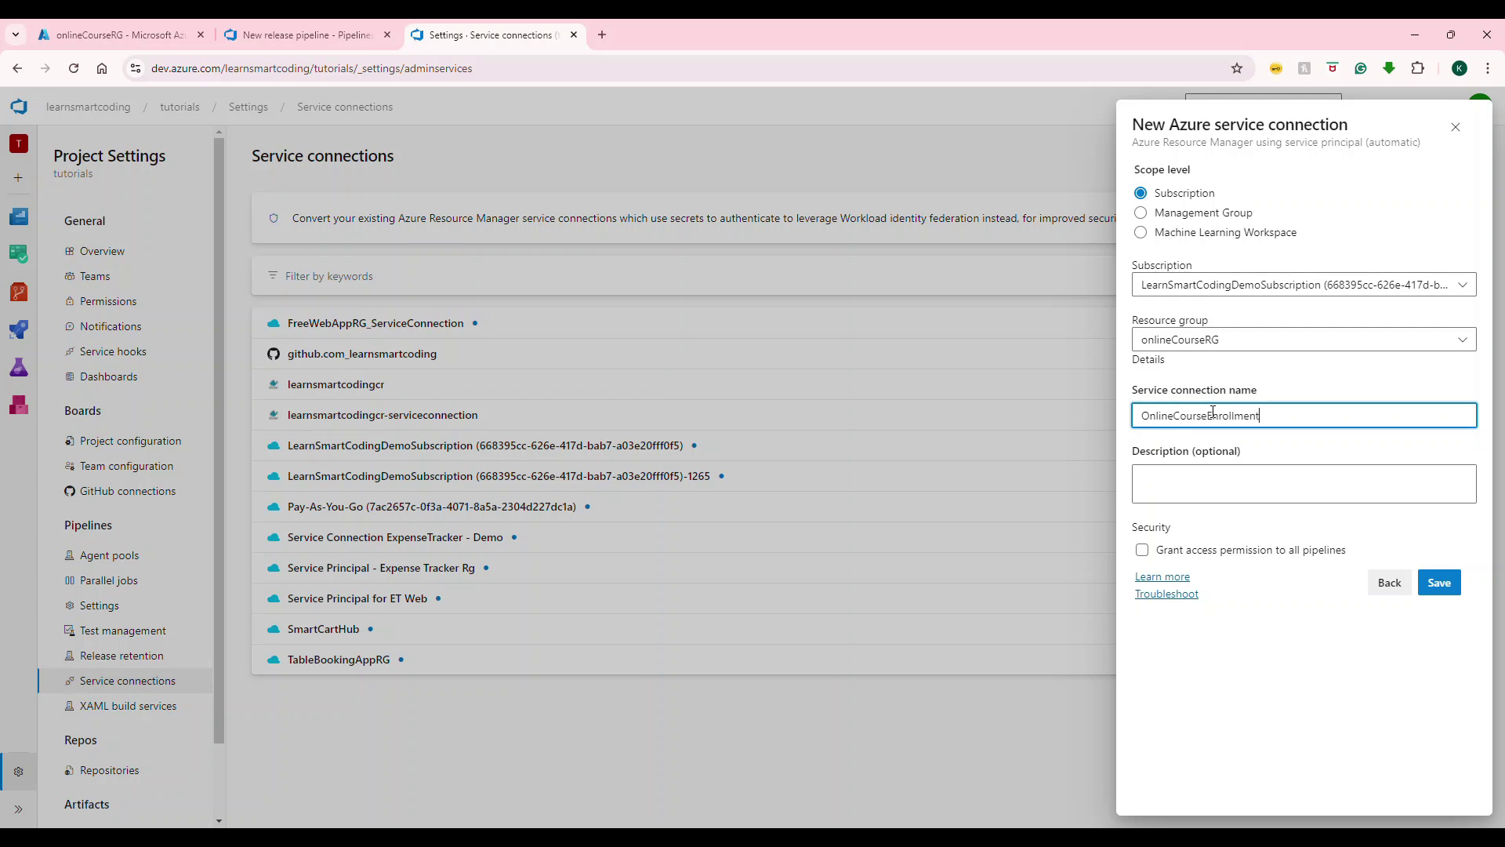
text(_A)
text( App Service Connection)
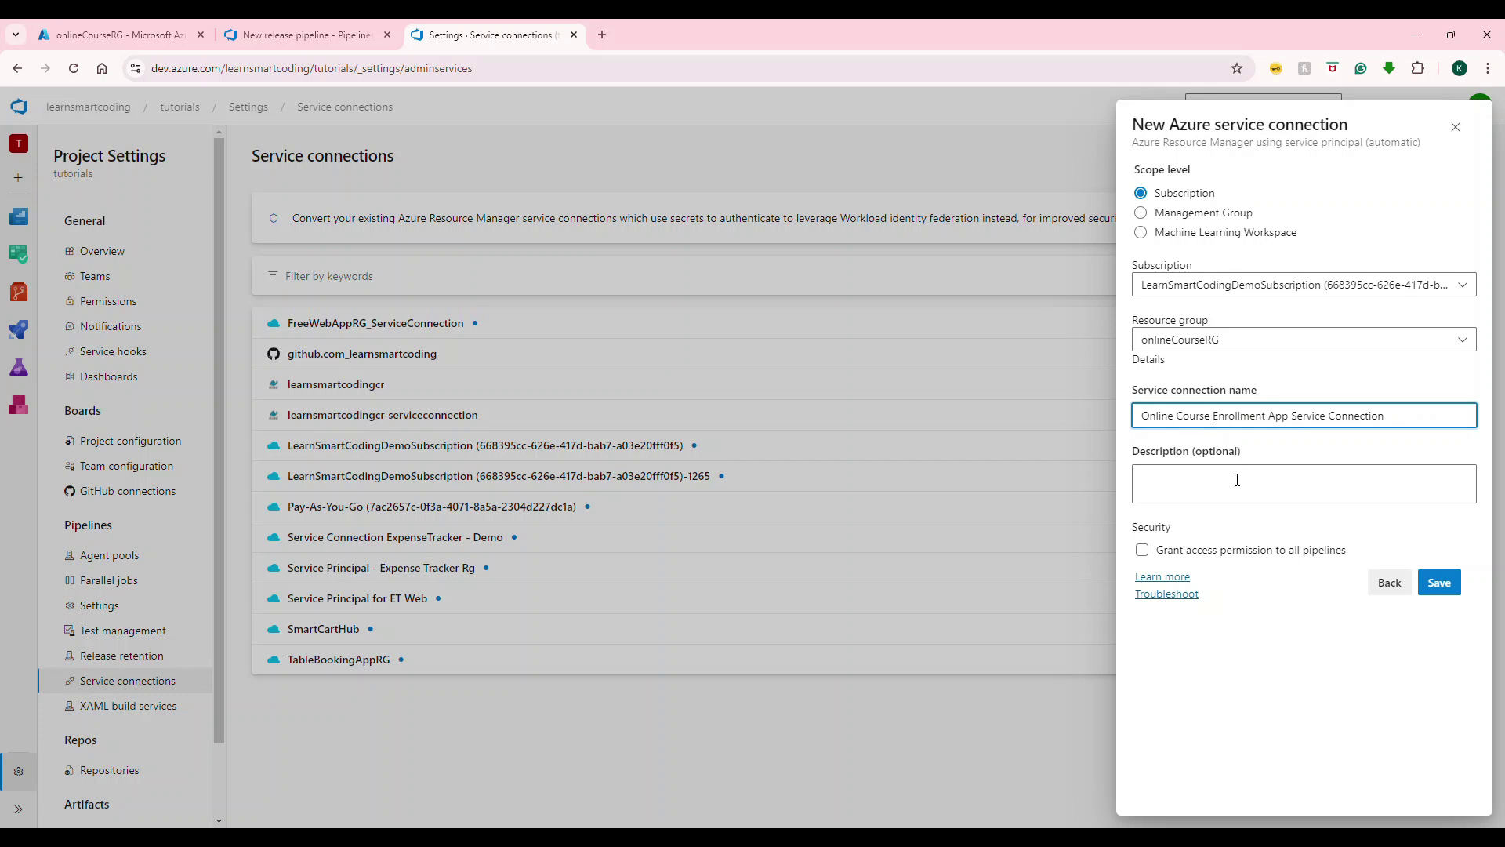
Describe the connection as "Have access to the resources under this RG and it is for Online Course Enrollment App", grant all pipelines access, and save.
drag(1403, 415, 1080, 425)
key(ctrl+c)
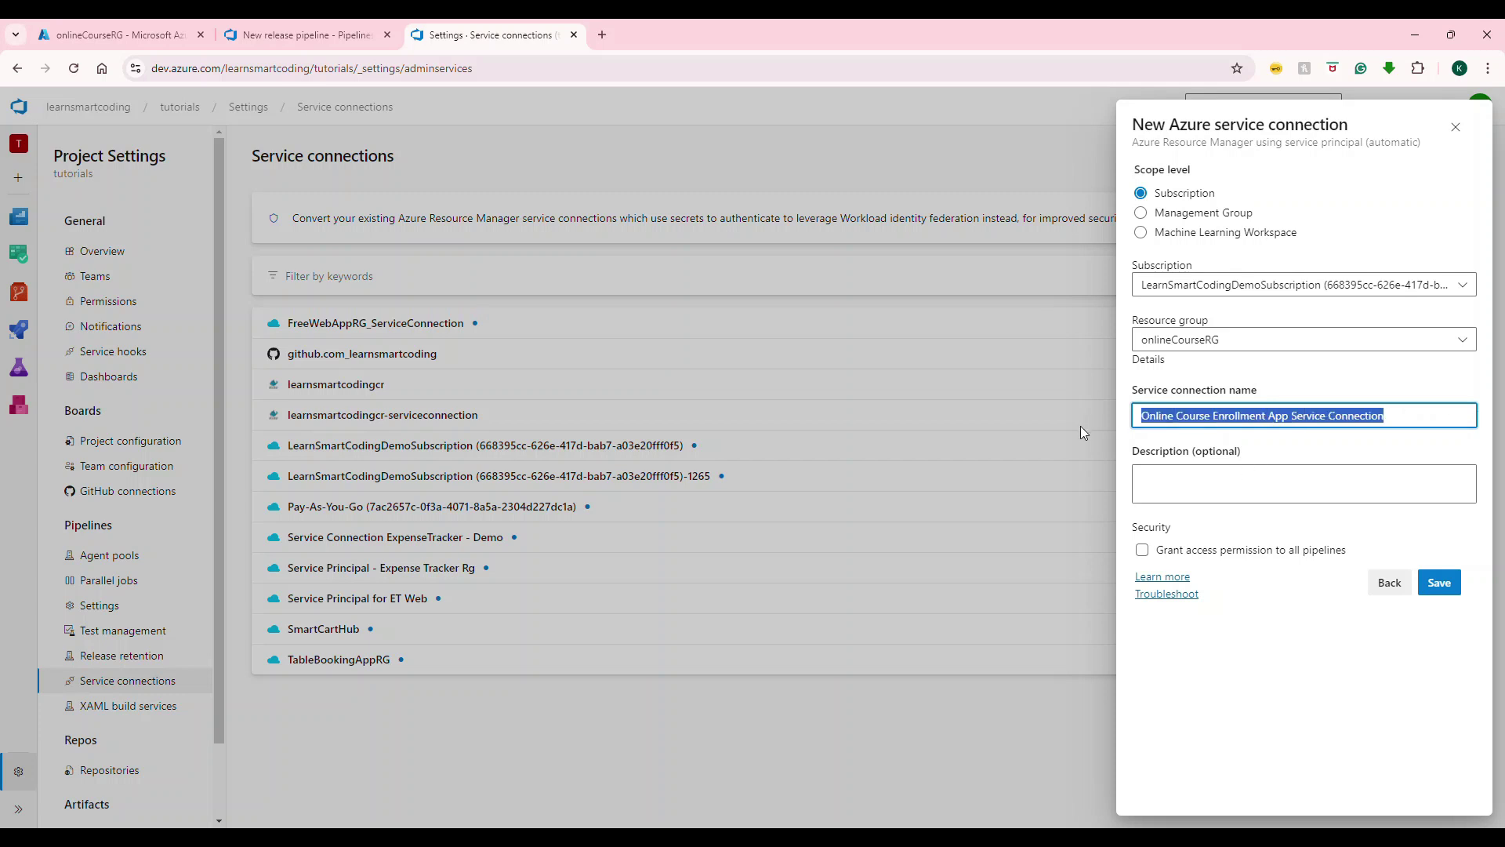
click(1237, 494)
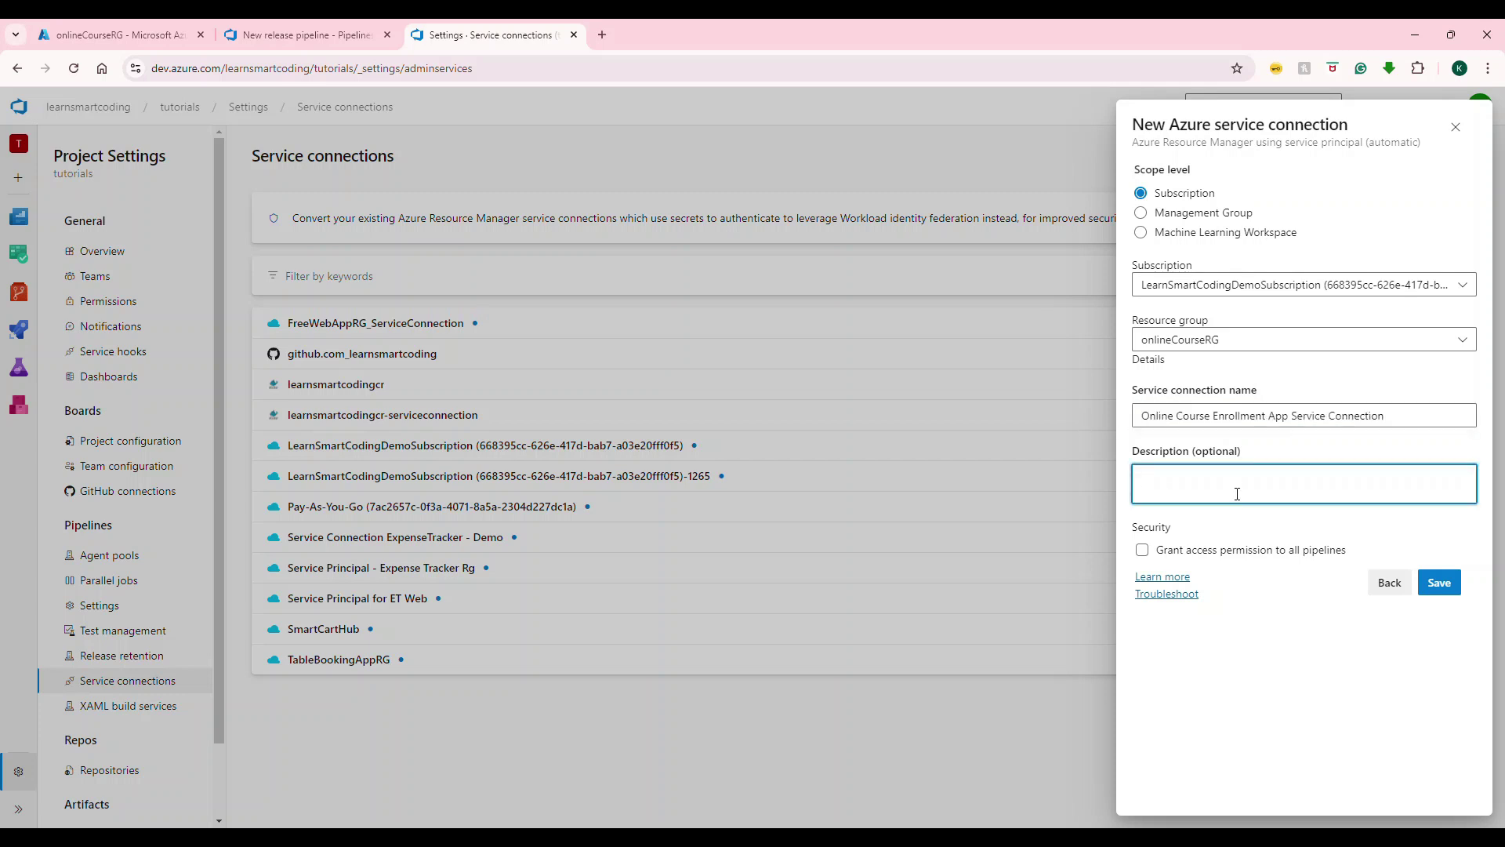
key(ctrl+v)
text(have access)
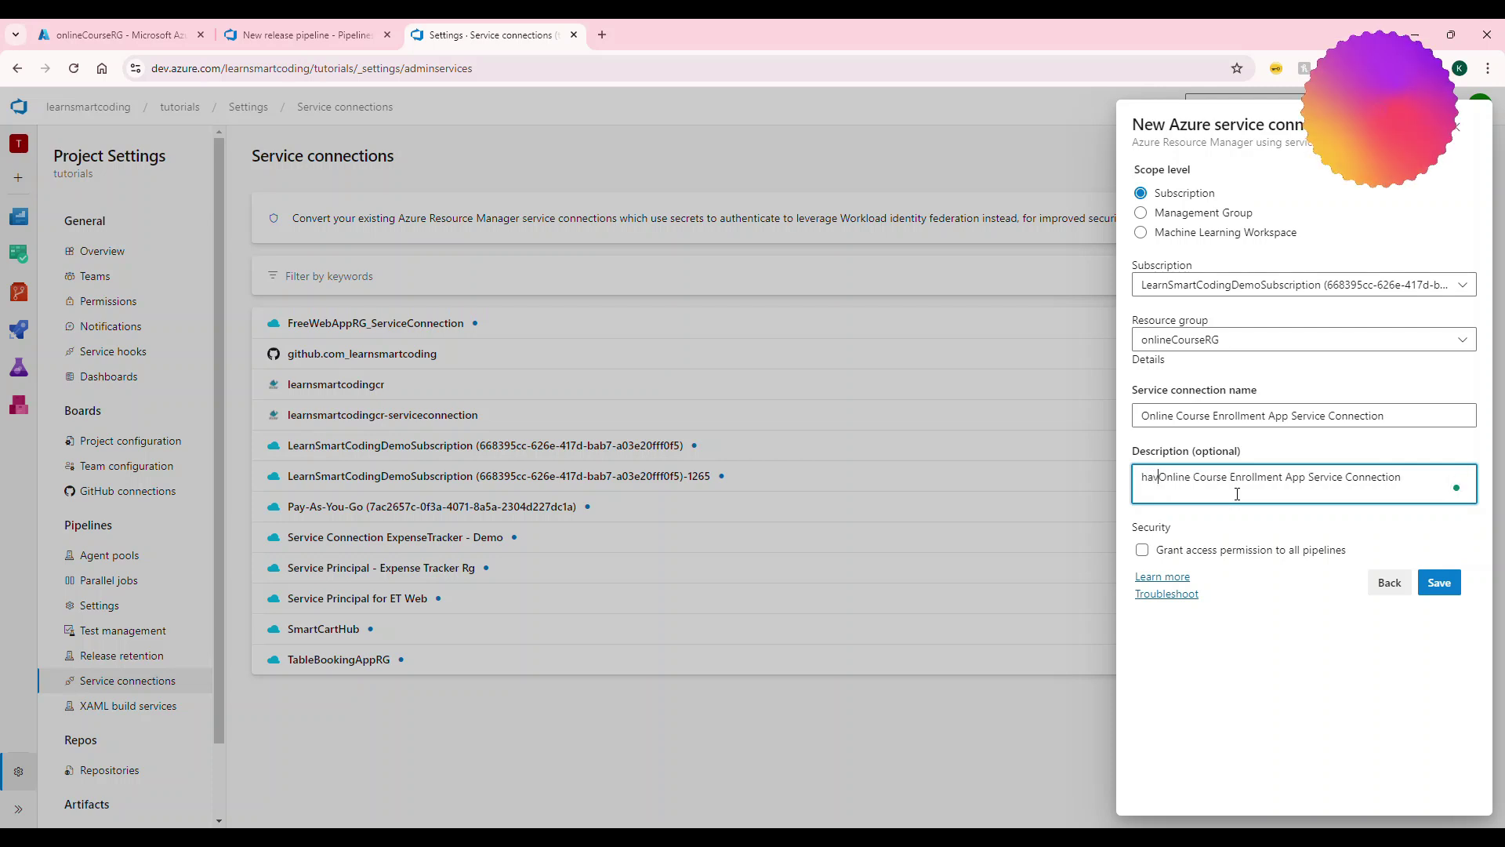
text( to )
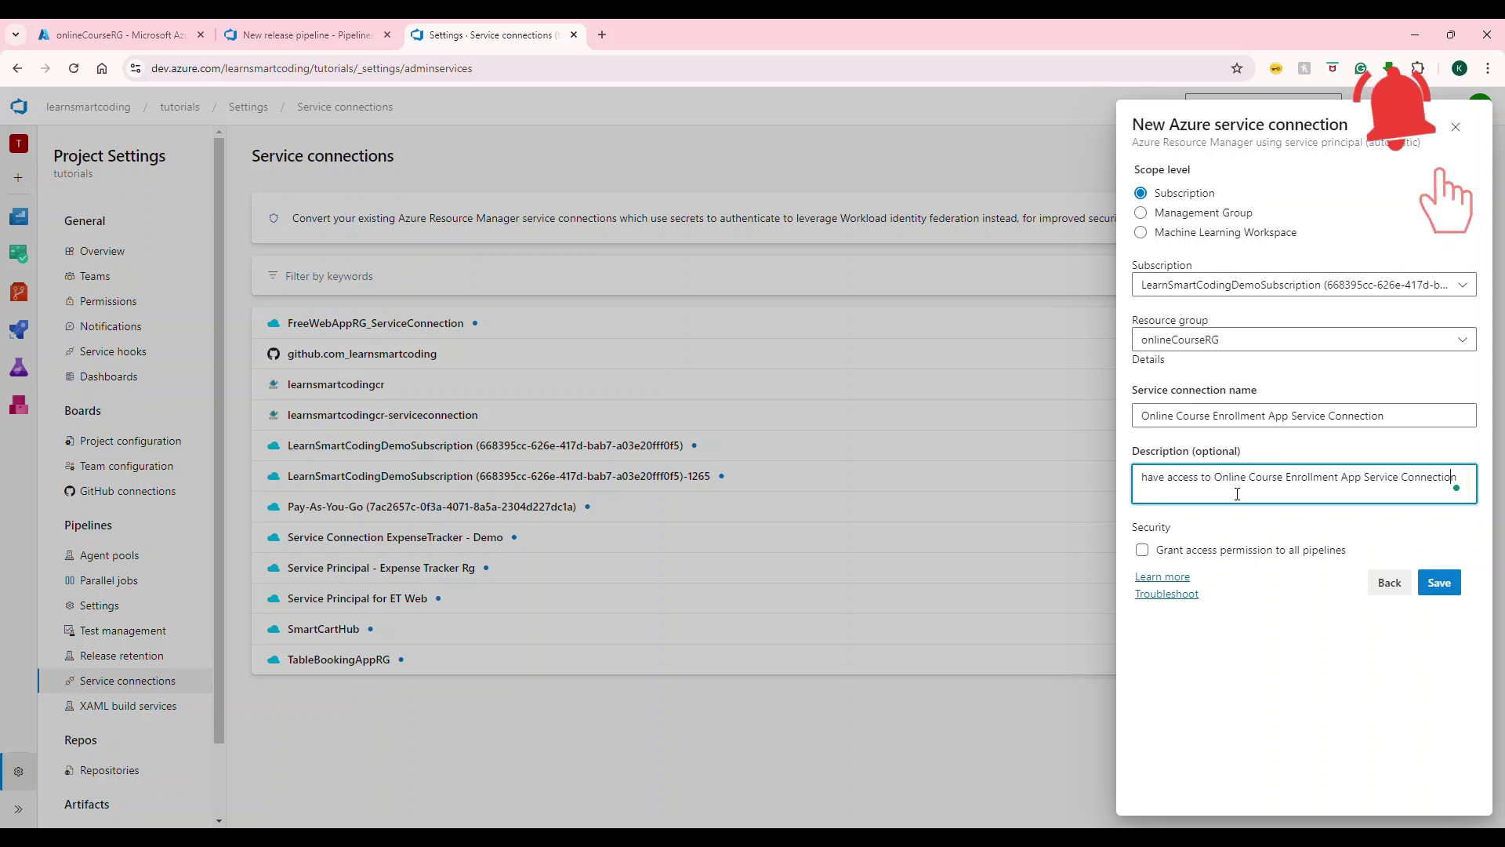
text(s am)
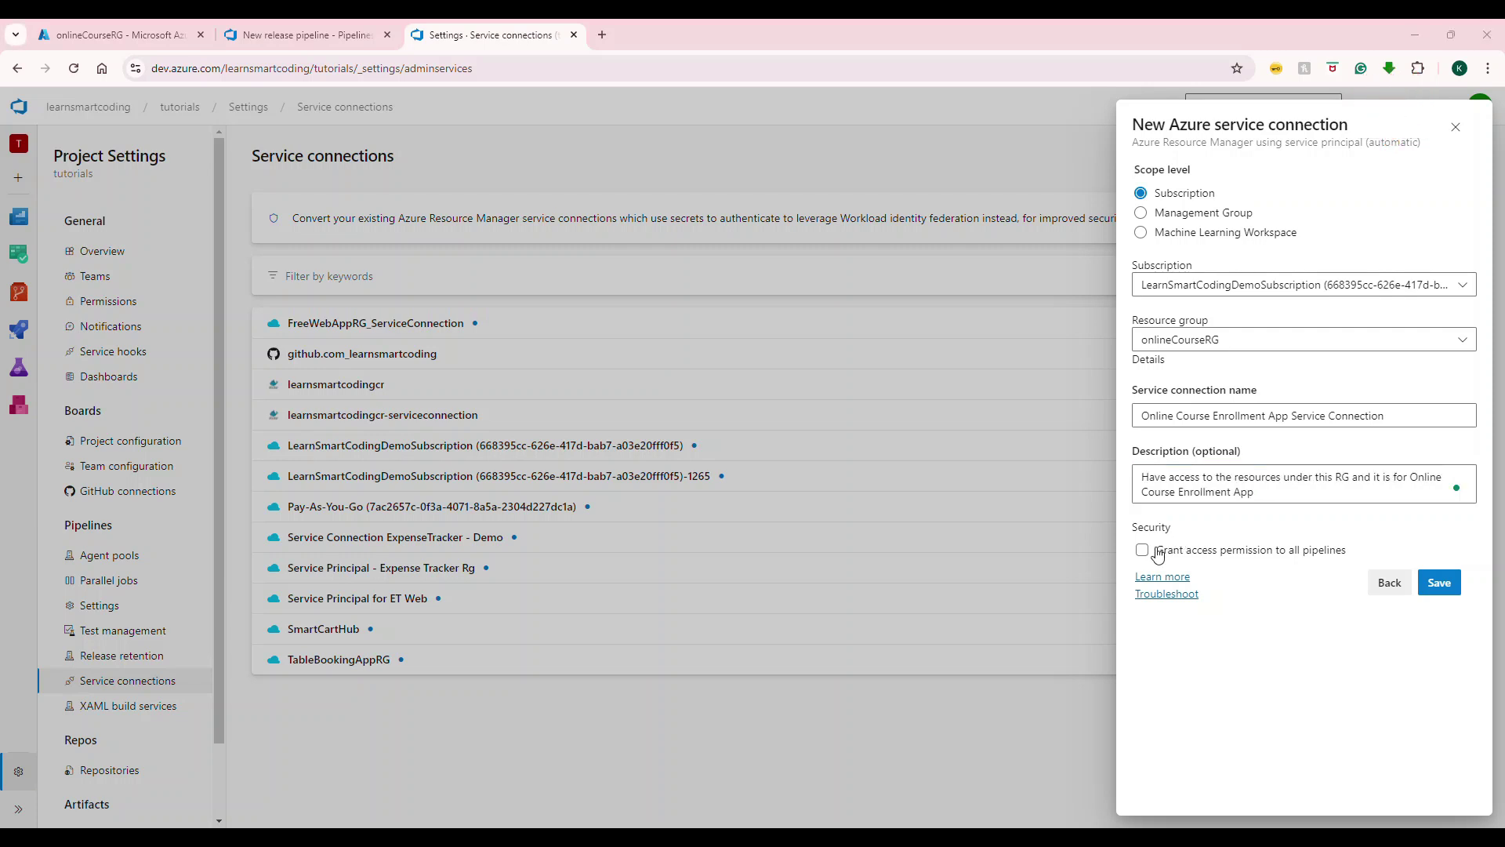
click(1146, 550)
click(1440, 594)
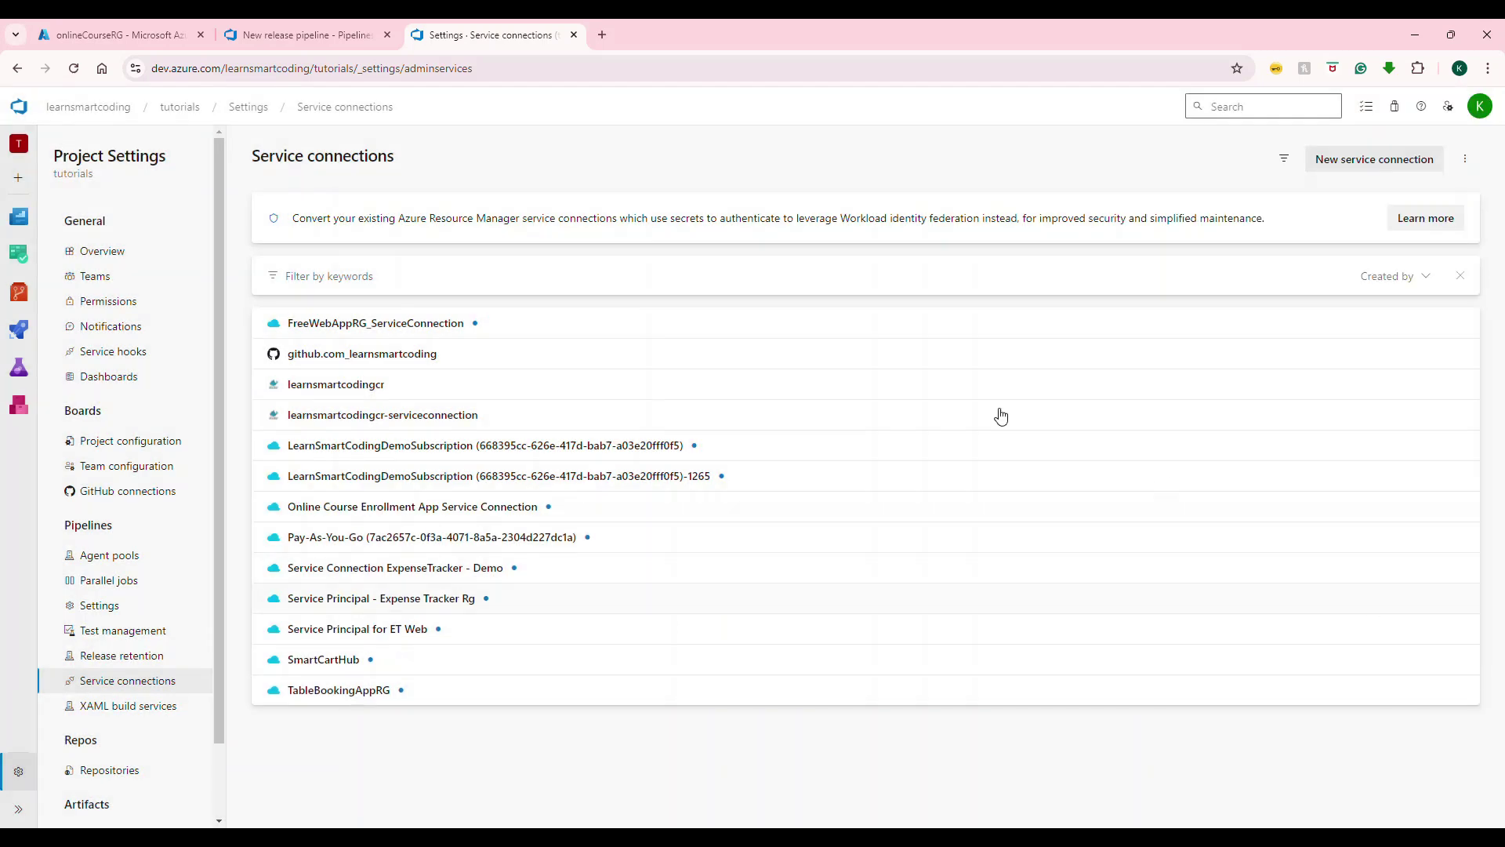
Return to the release pipeline and set the Production stage's Azure subscription to Online Course Enrollment App Service Connection.
click(298, 35)
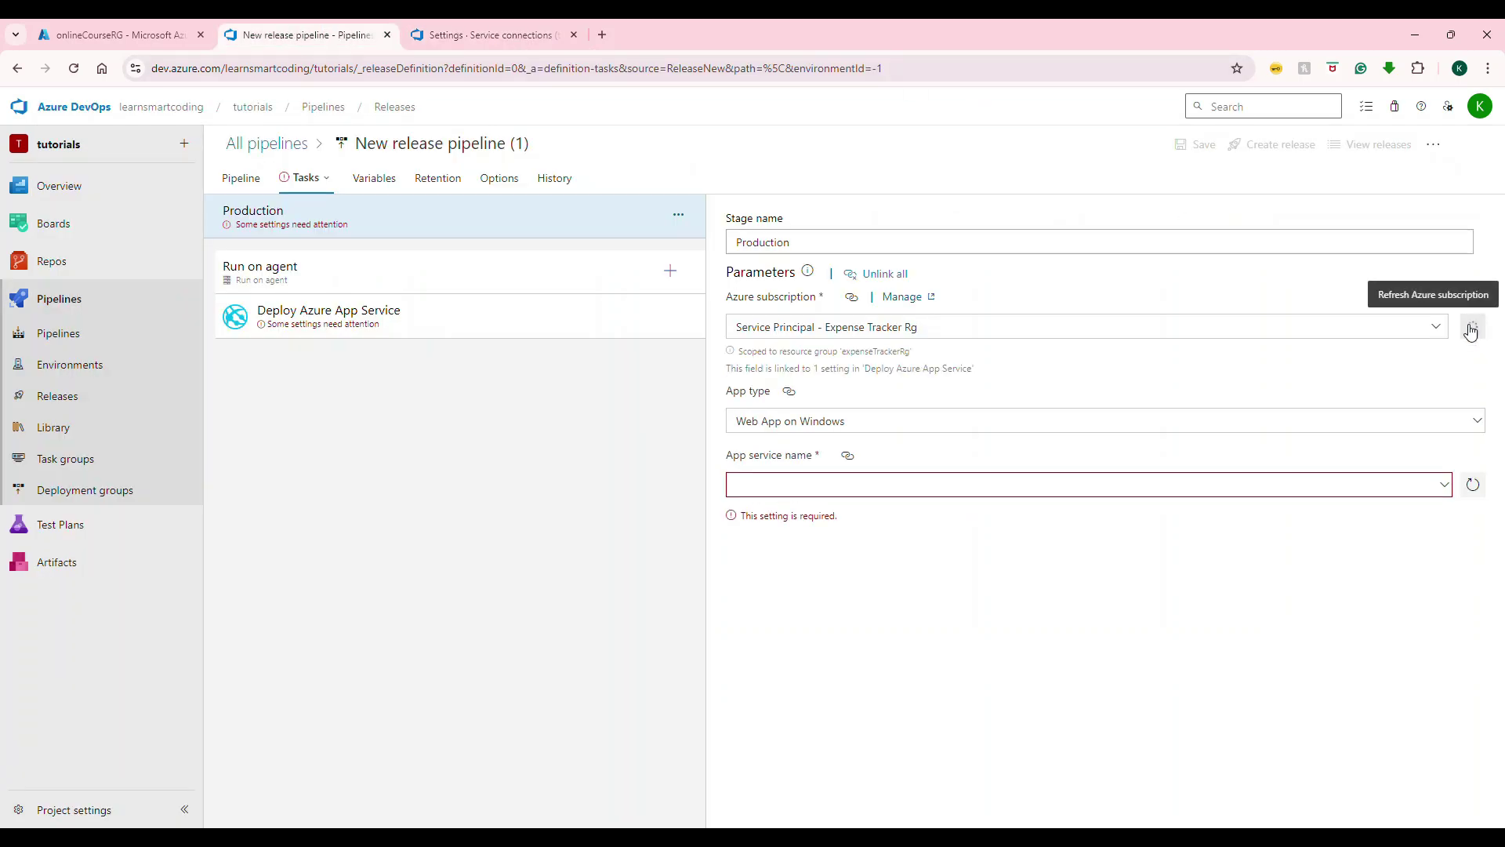
click(1425, 326)
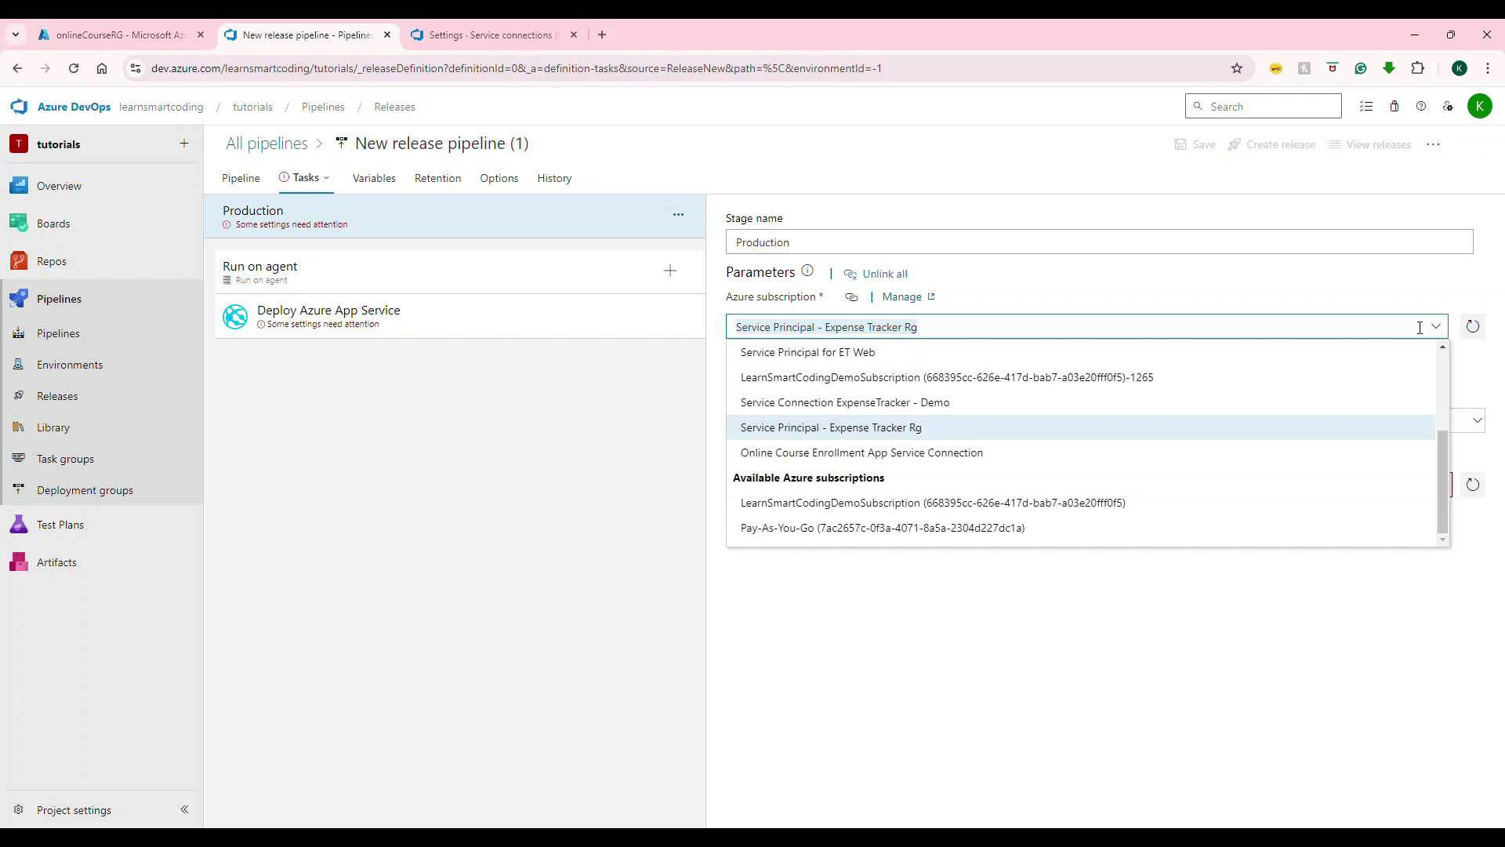
key(Down)
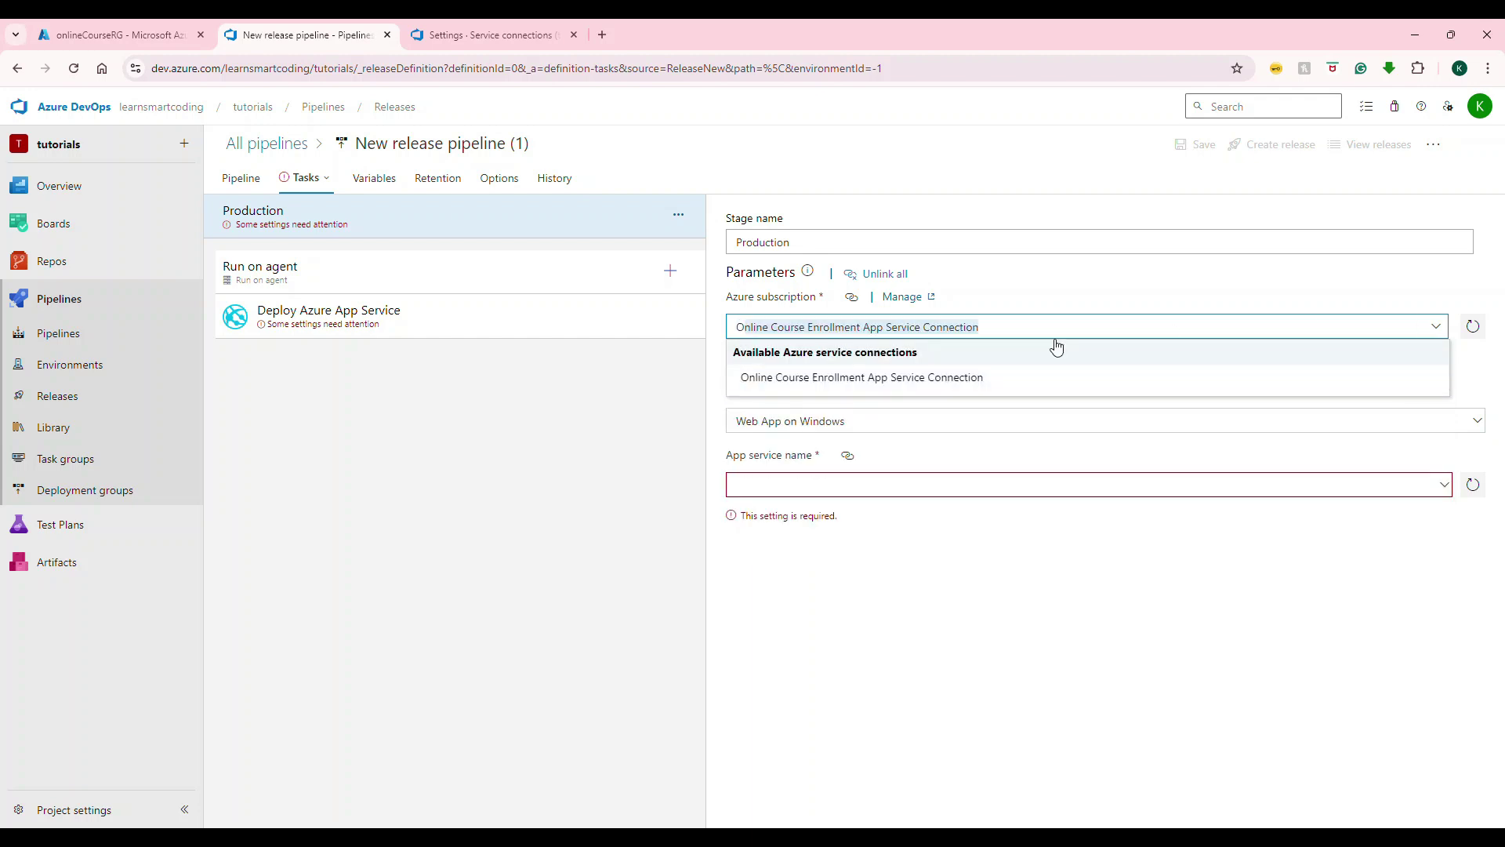
click(844, 379)
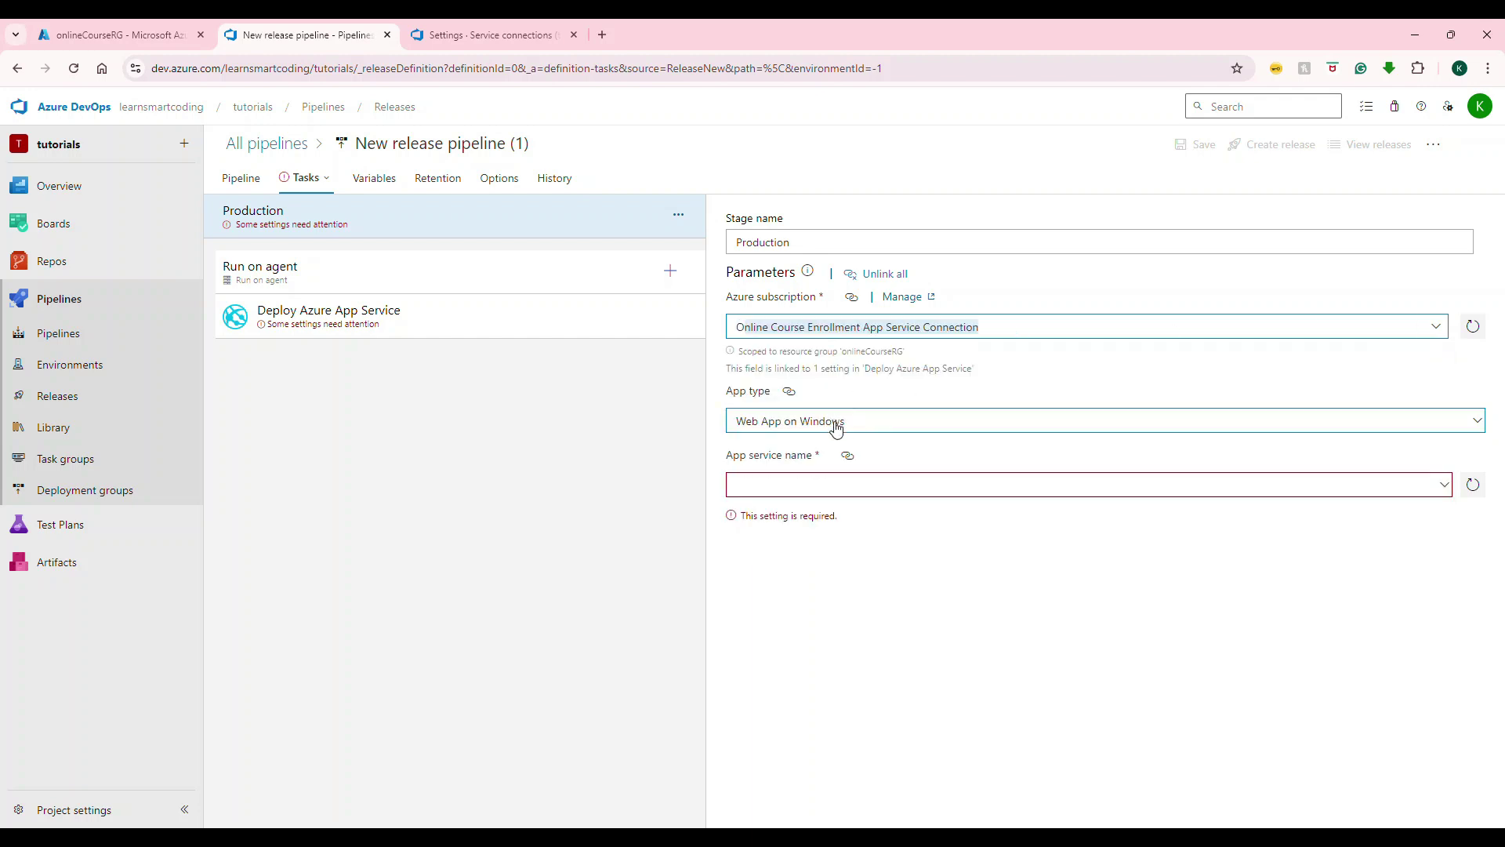
Refresh the available app services, keep Web App on Windows as app type, and set the app service name to smartlearnbykarthik-api.
click(1443, 486)
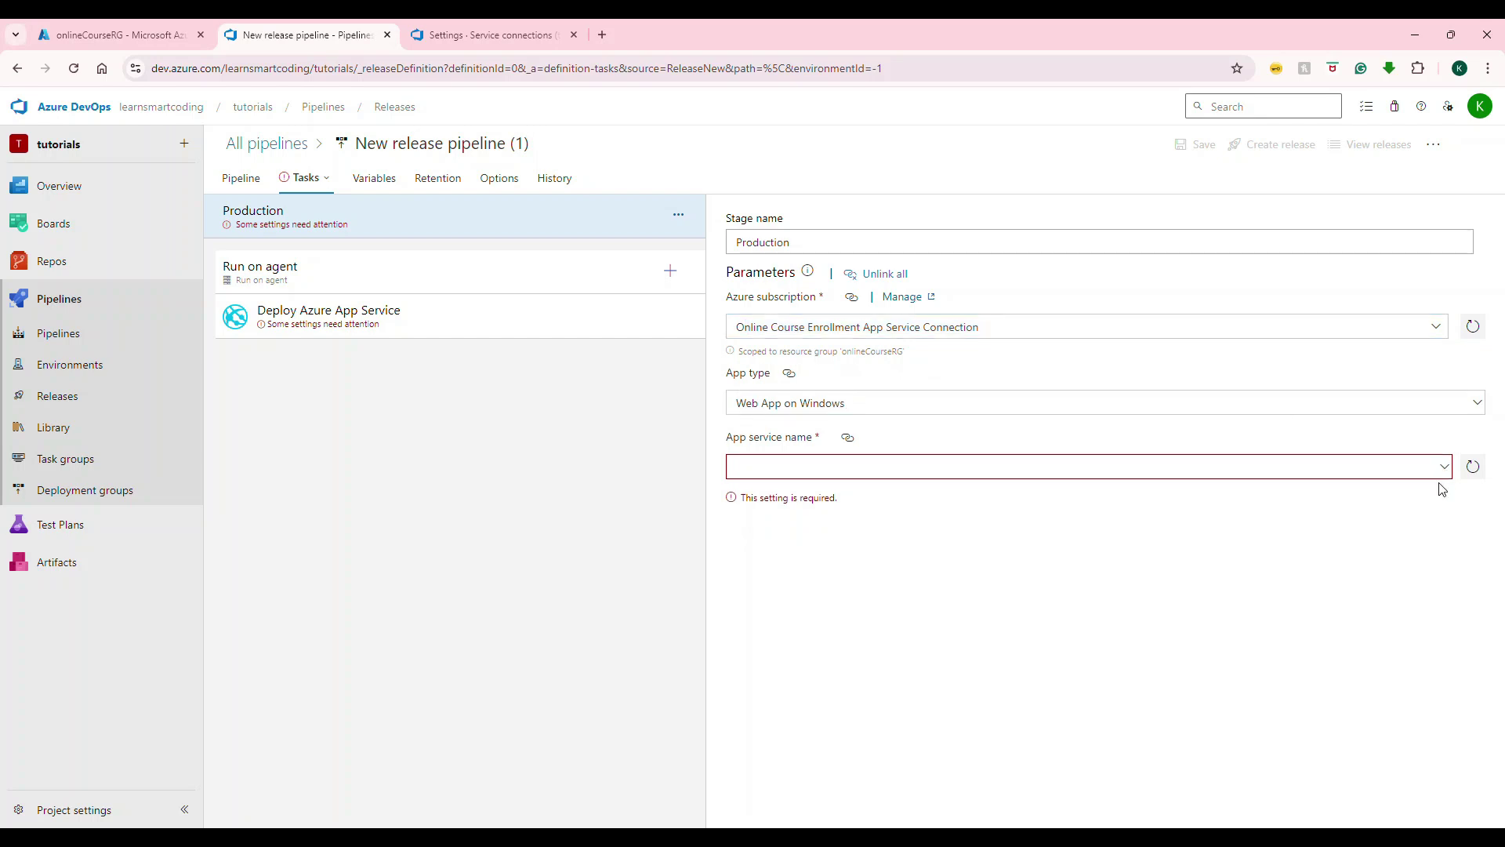
click(1450, 474)
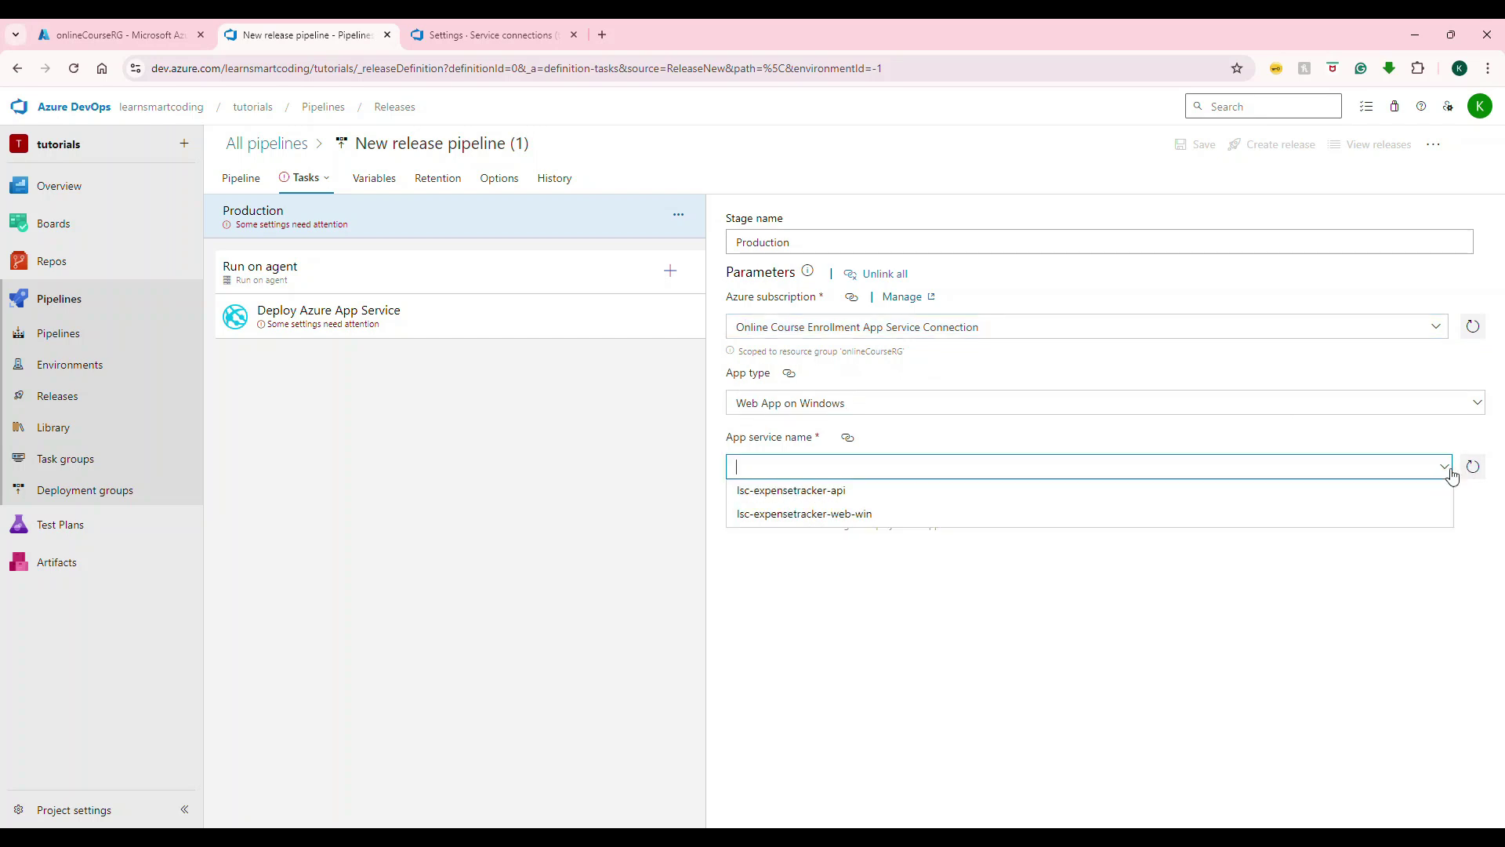
click(1482, 468)
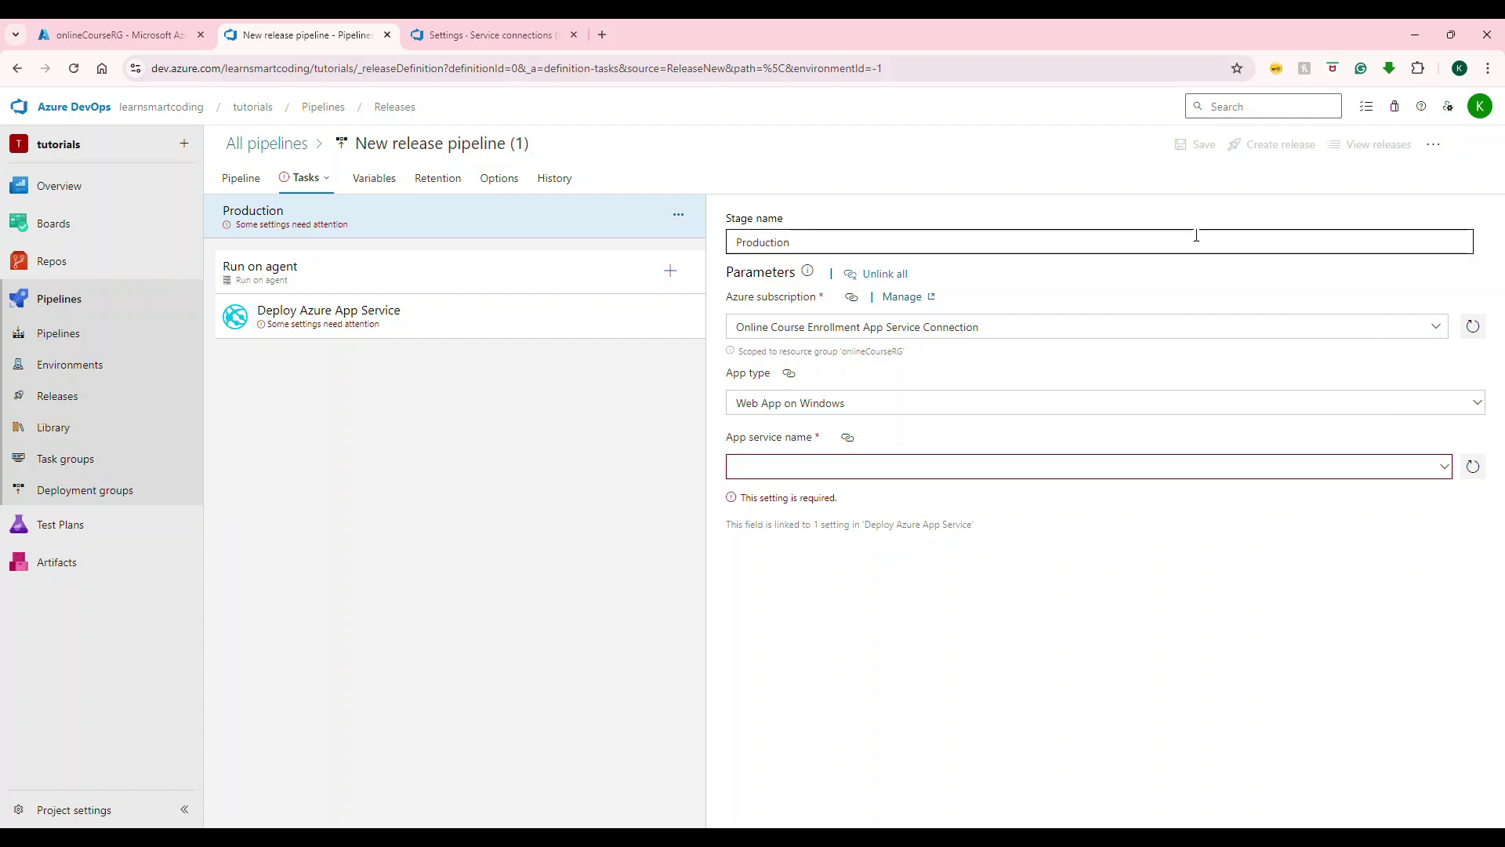
click(1345, 412)
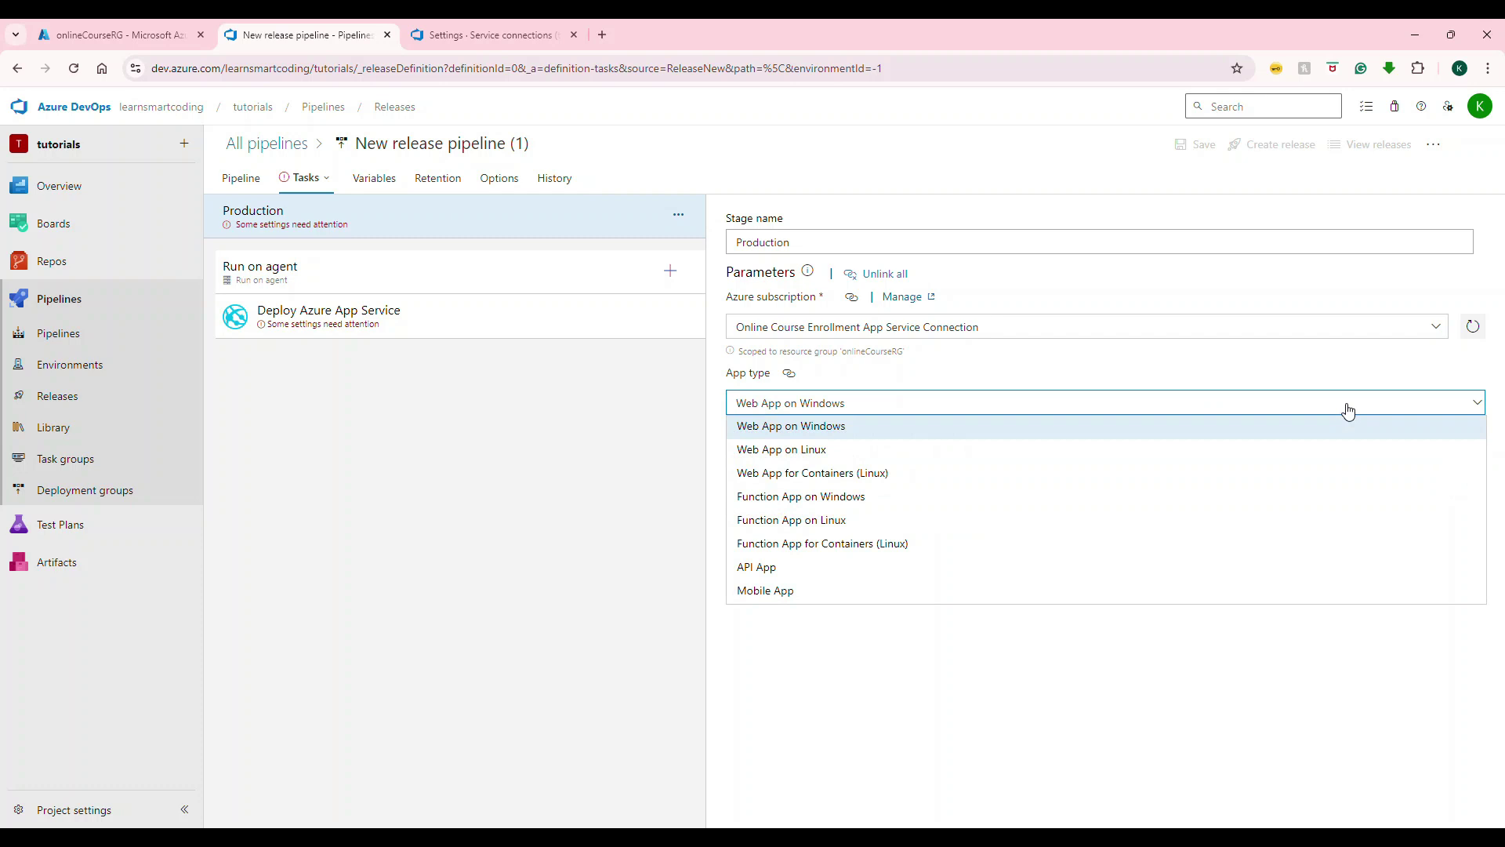
click(1348, 411)
click(1416, 487)
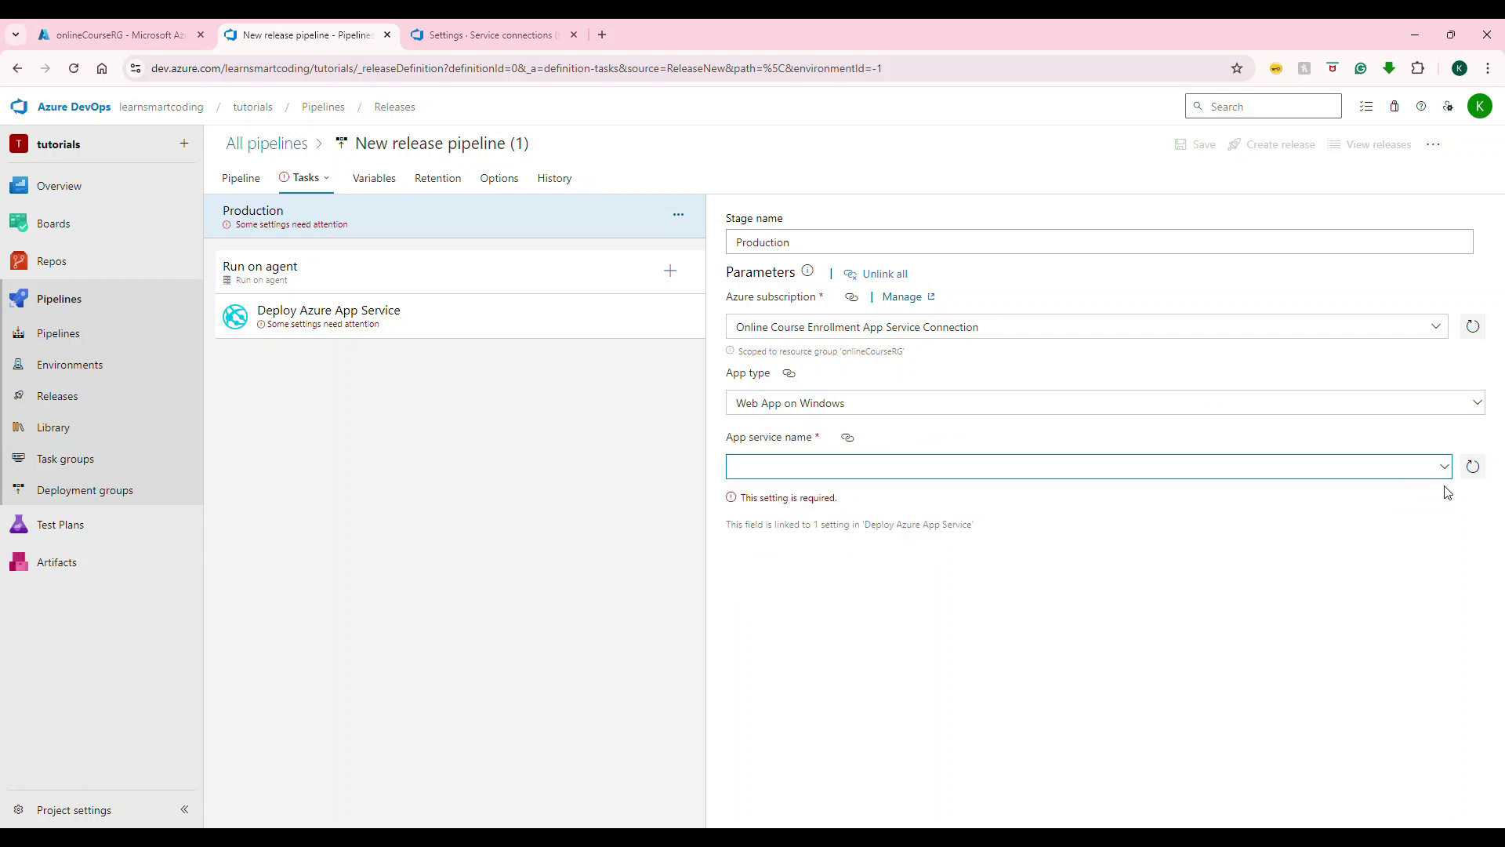
click(1447, 468)
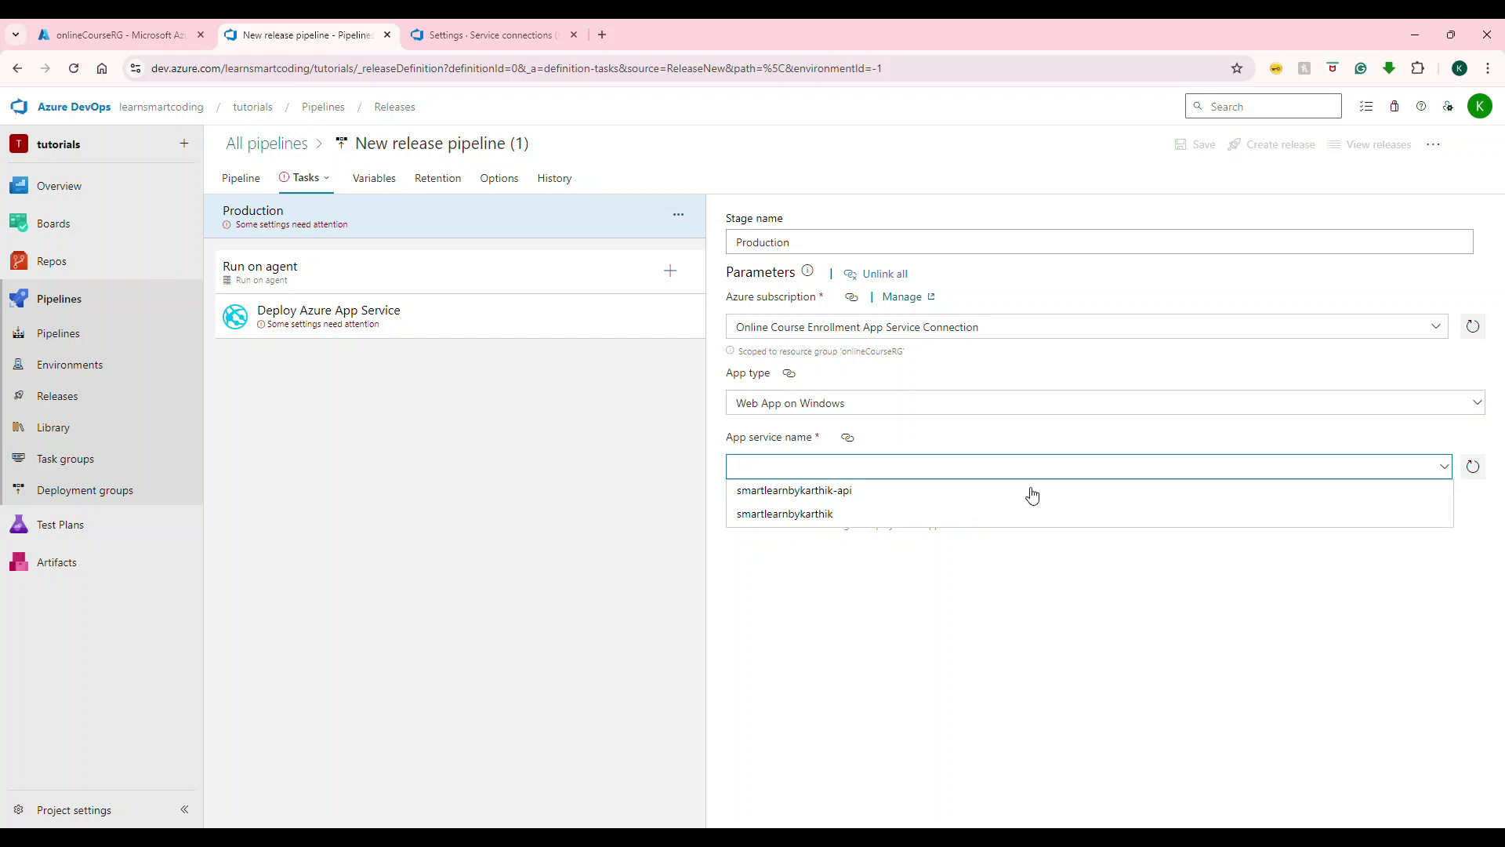
click(796, 491)
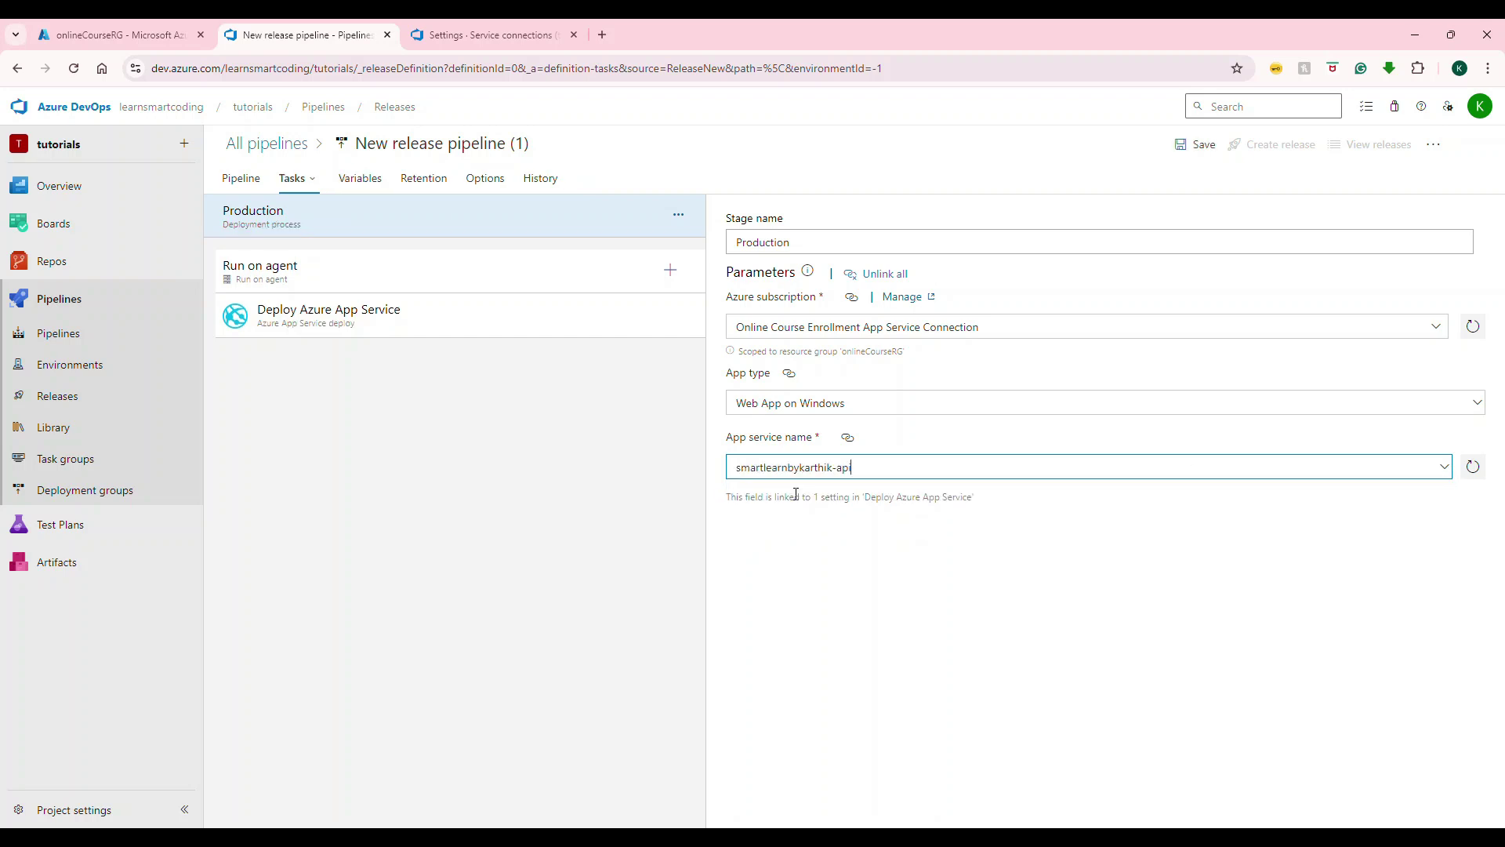
Save the release pipeline in a new folder named \OnlineCourseEnroll.
click(1195, 148)
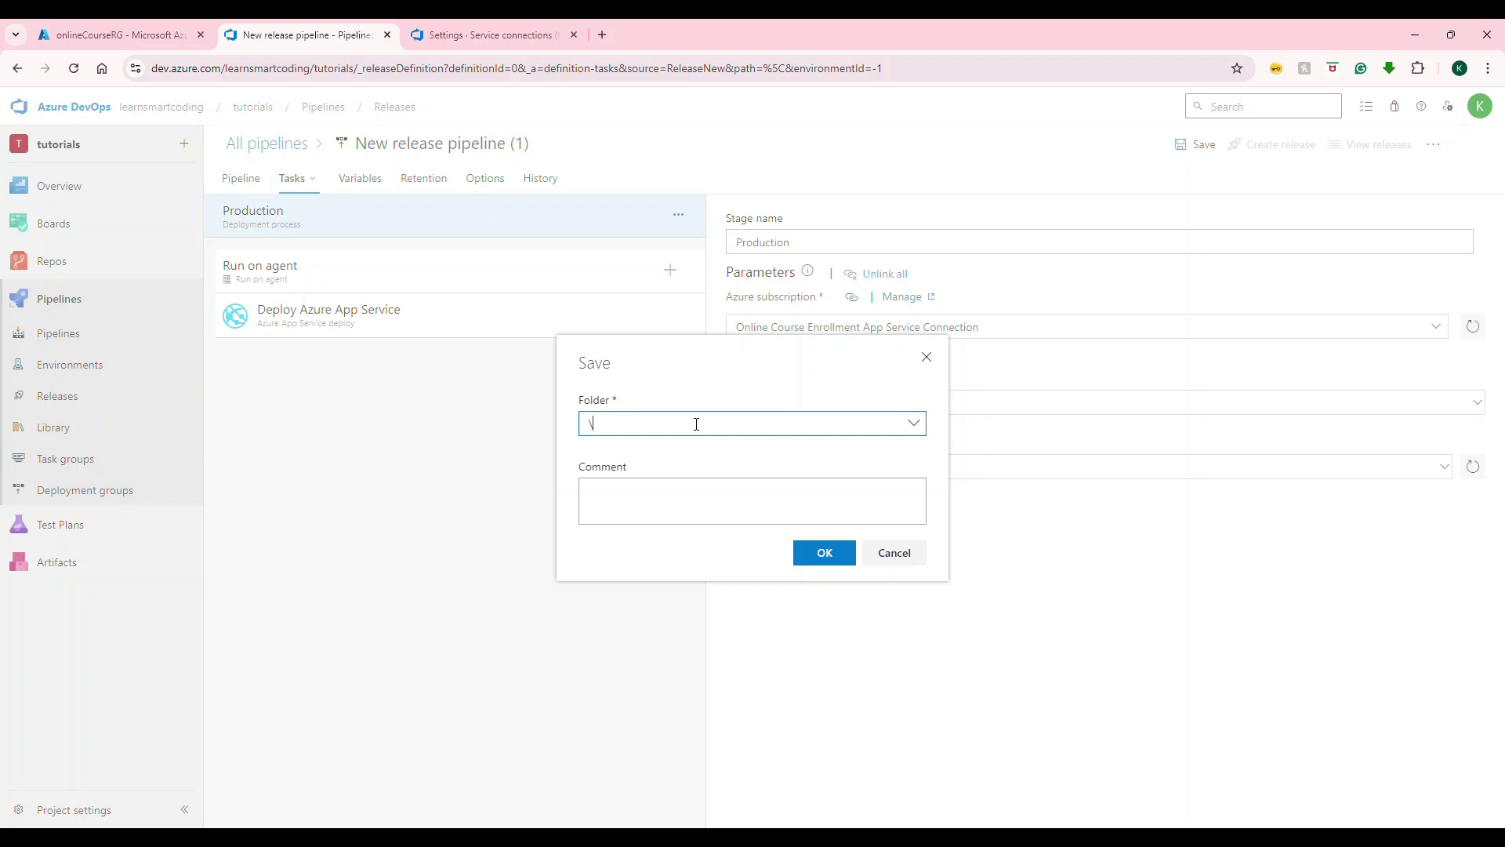
text(OnlineCourseEnroll)
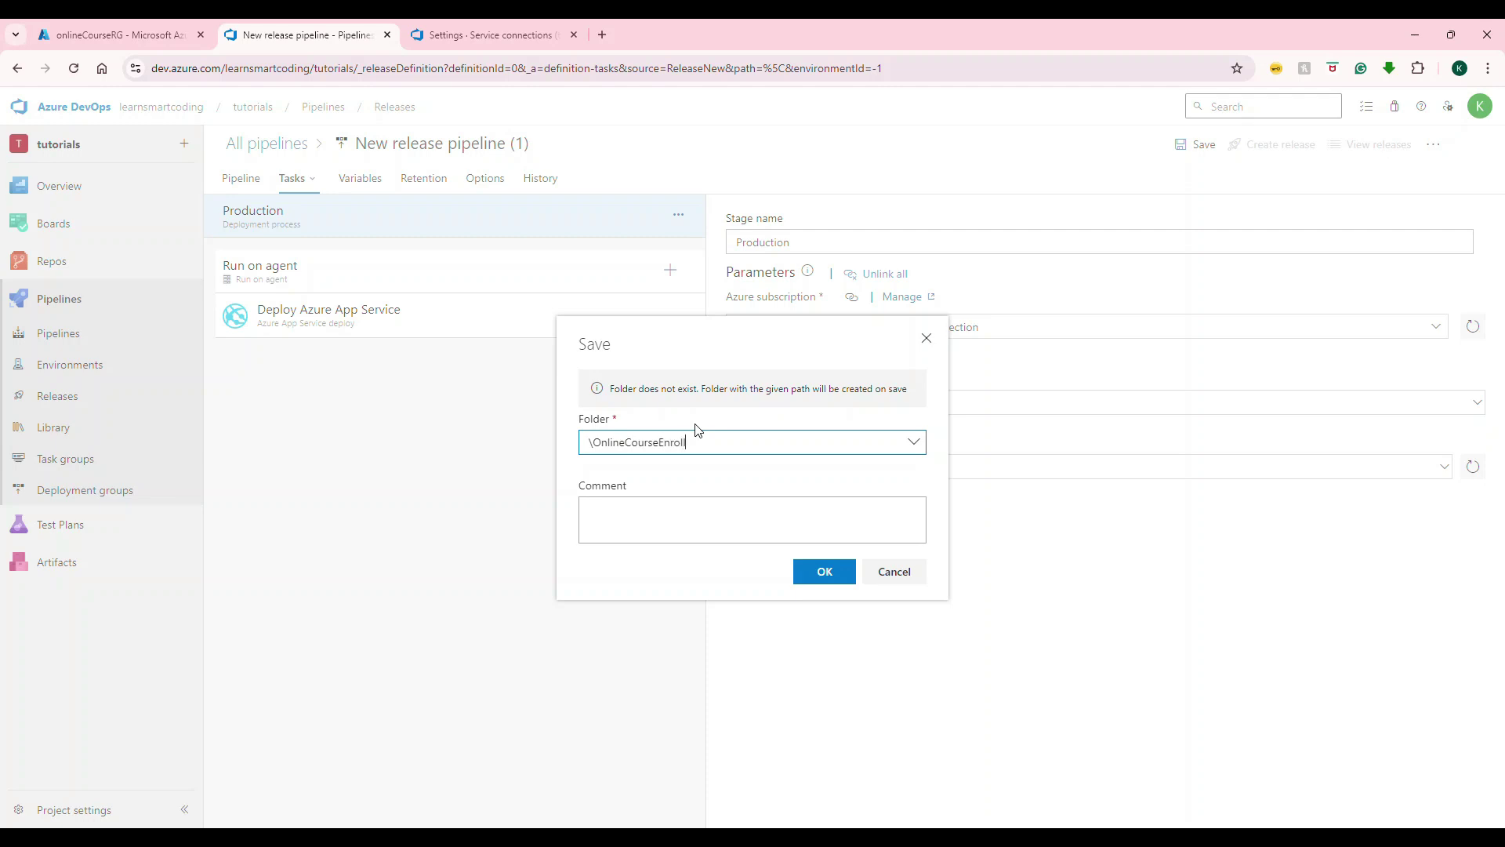
key(Return)
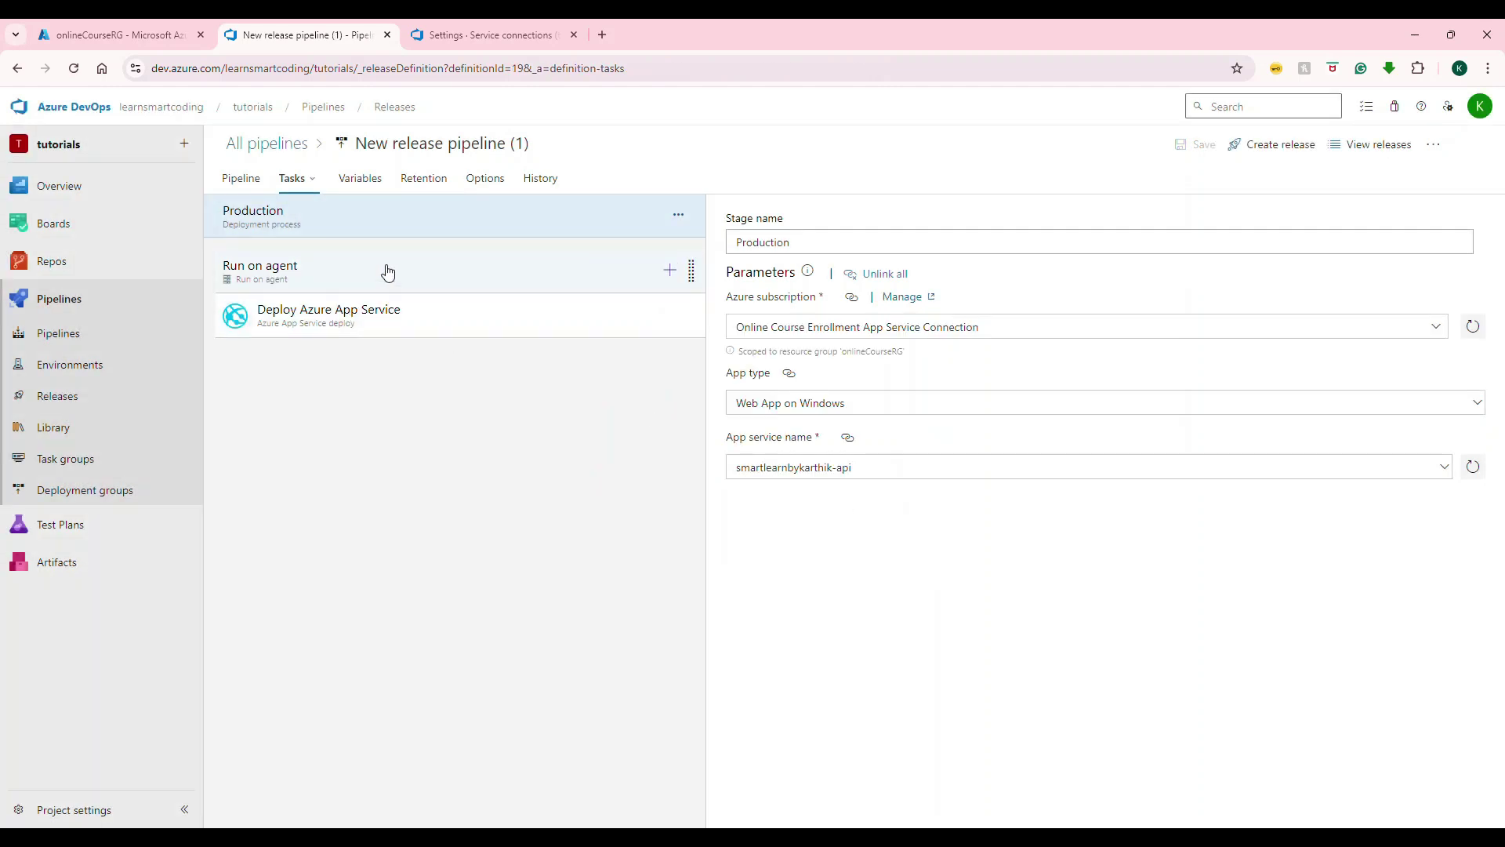
Open the Run on agent job and review its execution plan and artifact download settings.
click(387, 271)
scroll(1081, 337, down, 2)
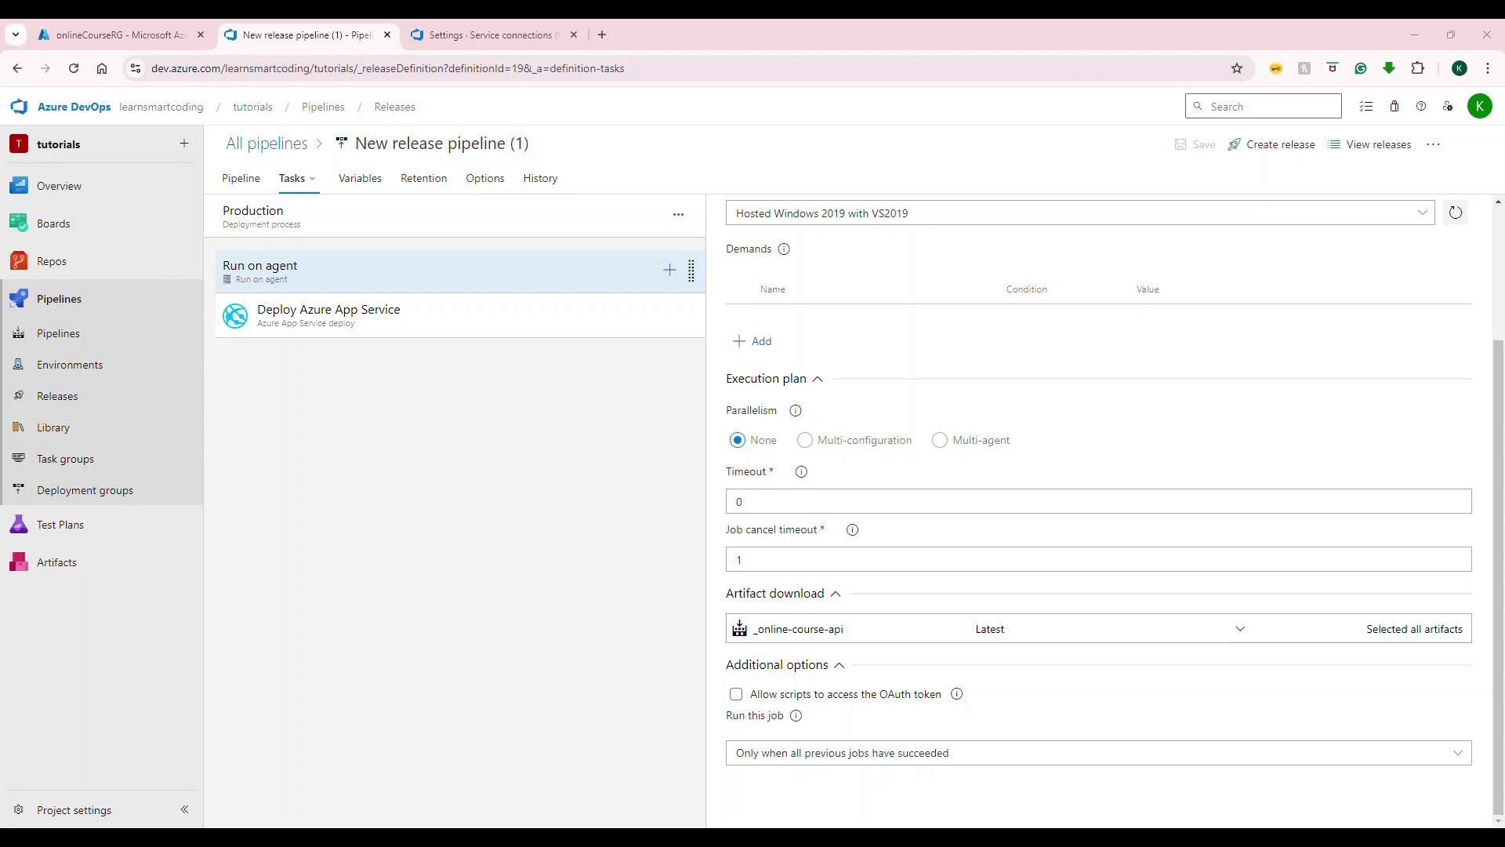
Set the Deploy Azure App Service task's package to _online-course-api/drop/LSC.OnlineCourse.API.zip from the linked build artifact.
click(538, 329)
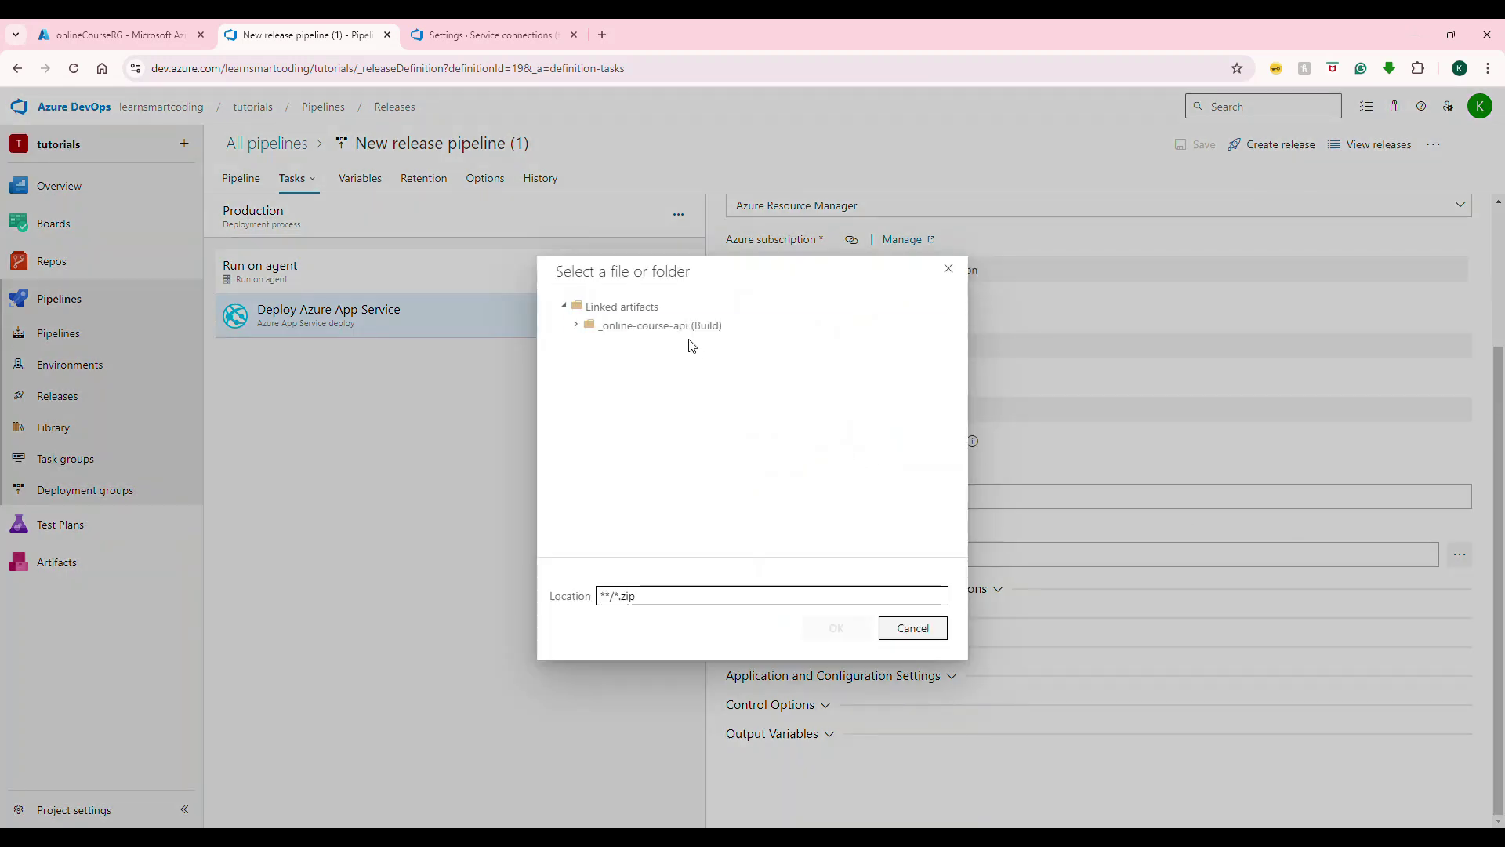
double_click(665, 326)
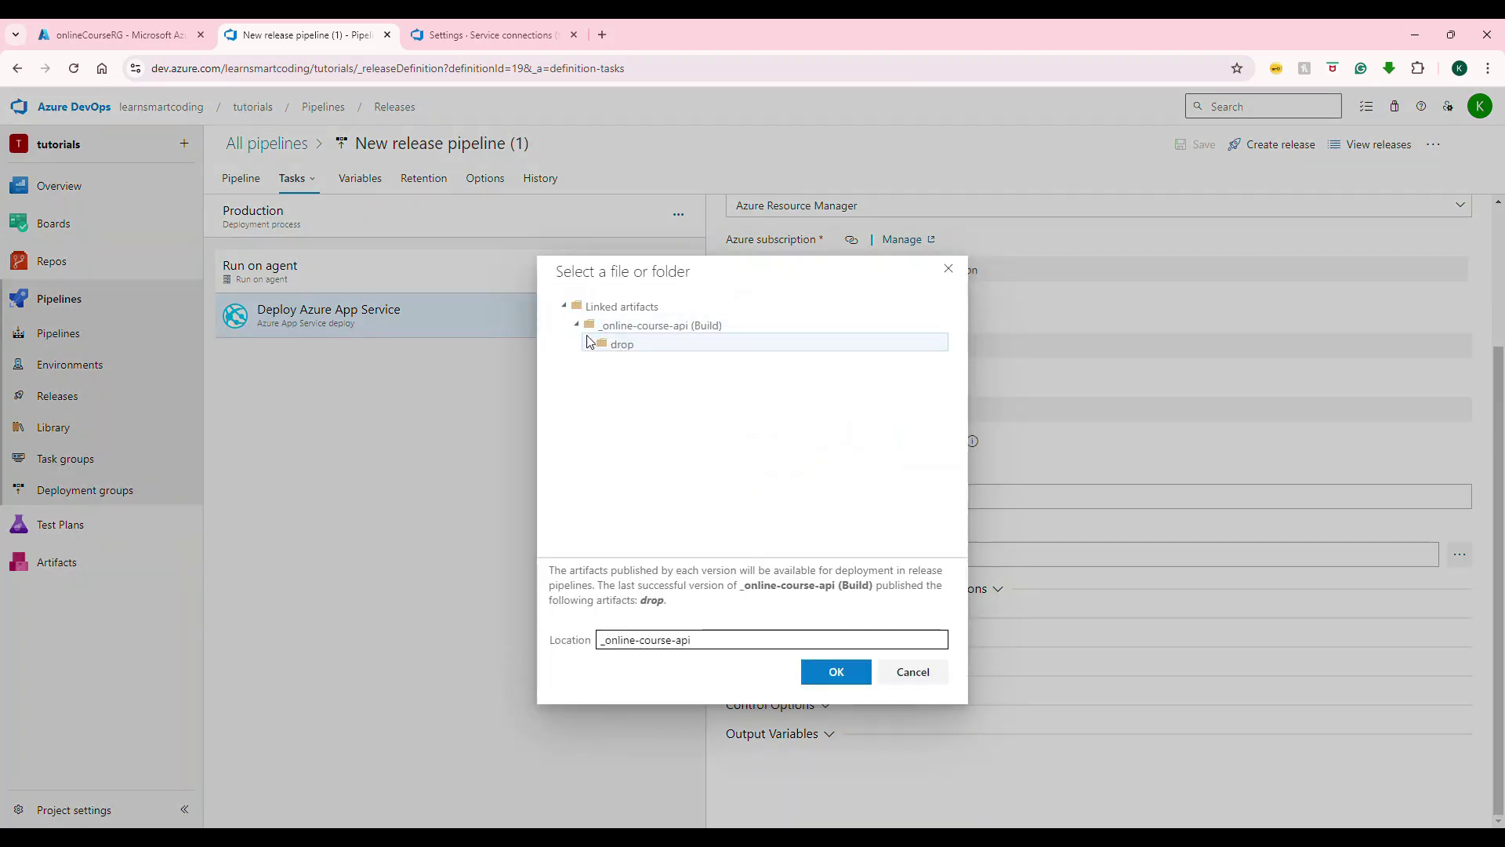
click(589, 345)
click(616, 346)
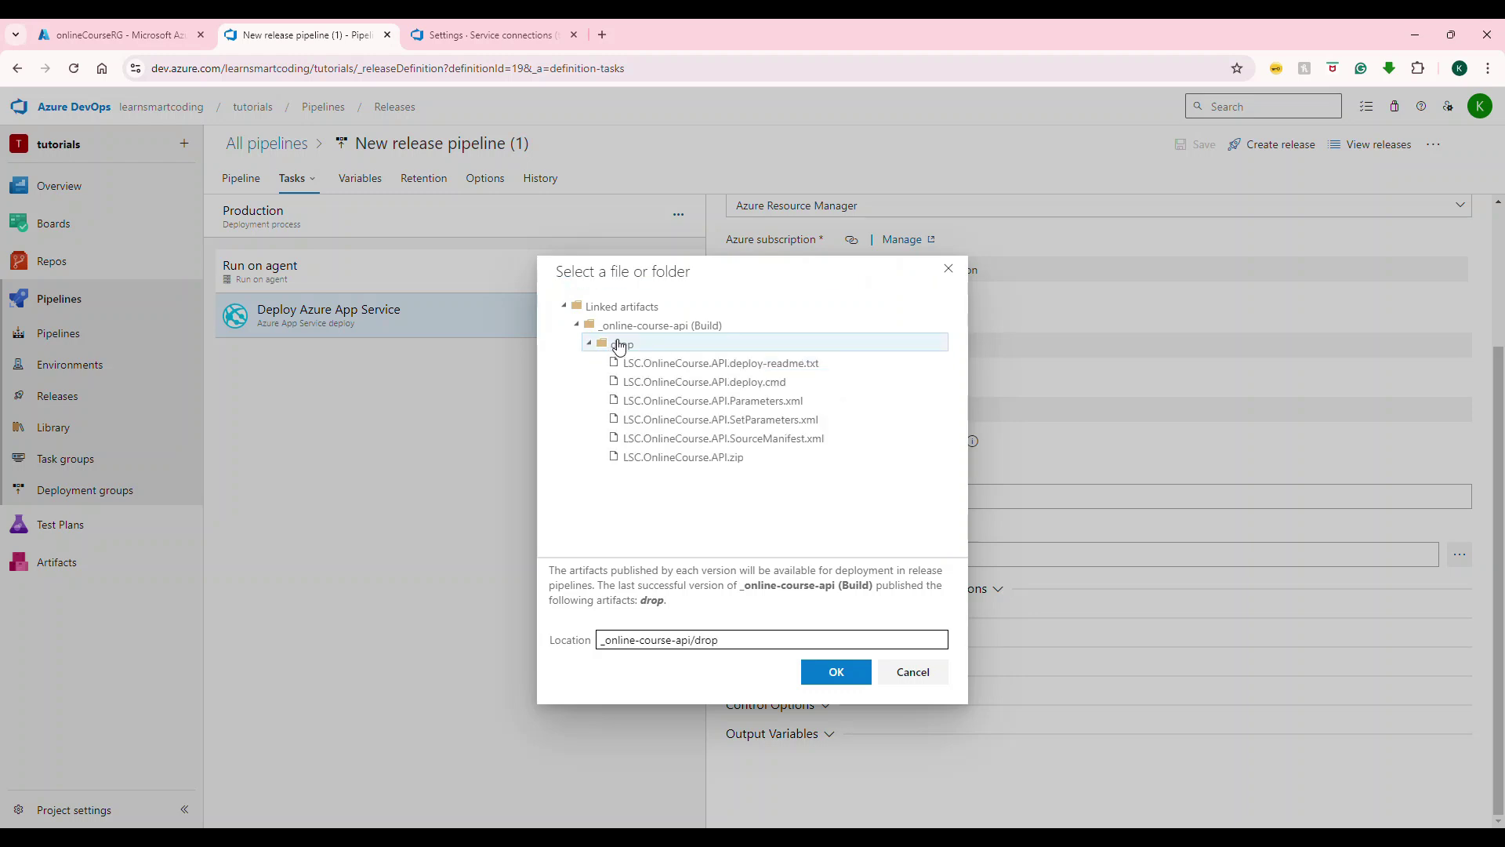
click(714, 459)
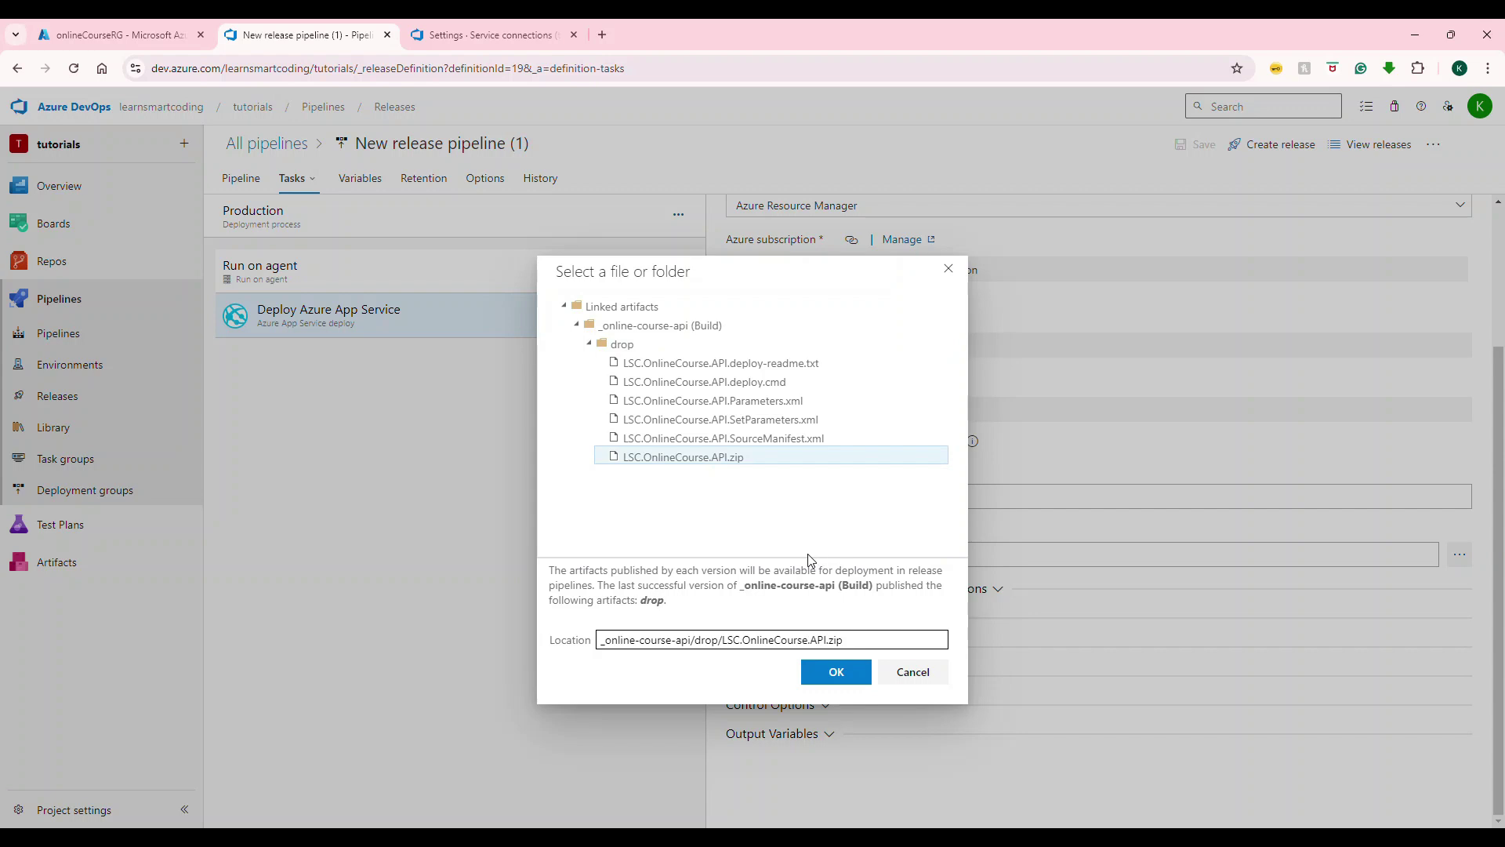
click(833, 686)
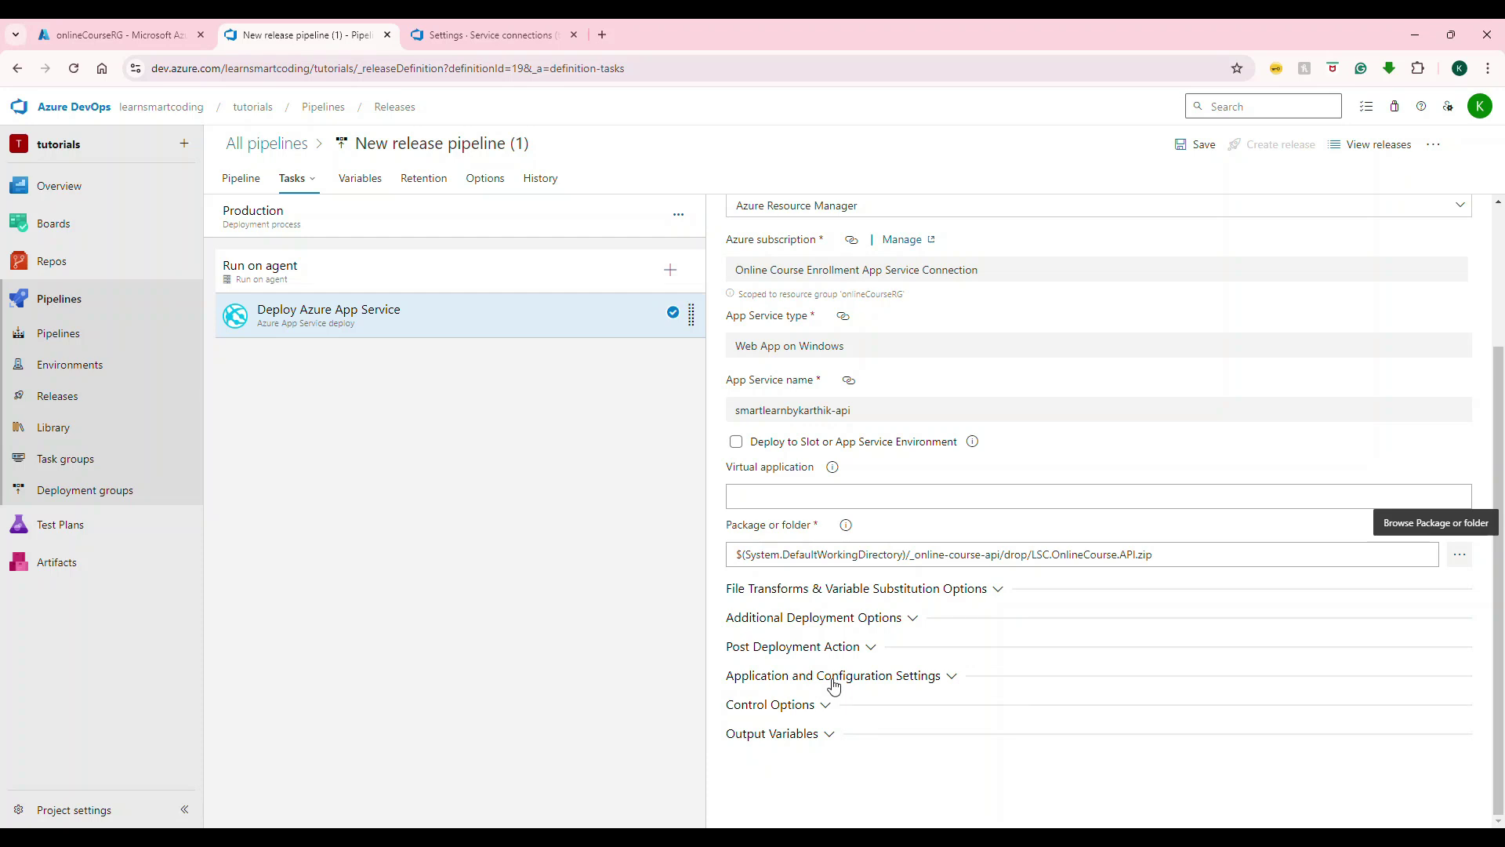
Review the release pipeline's variables, variable groups, retention settings, general options and integrations.
click(360, 180)
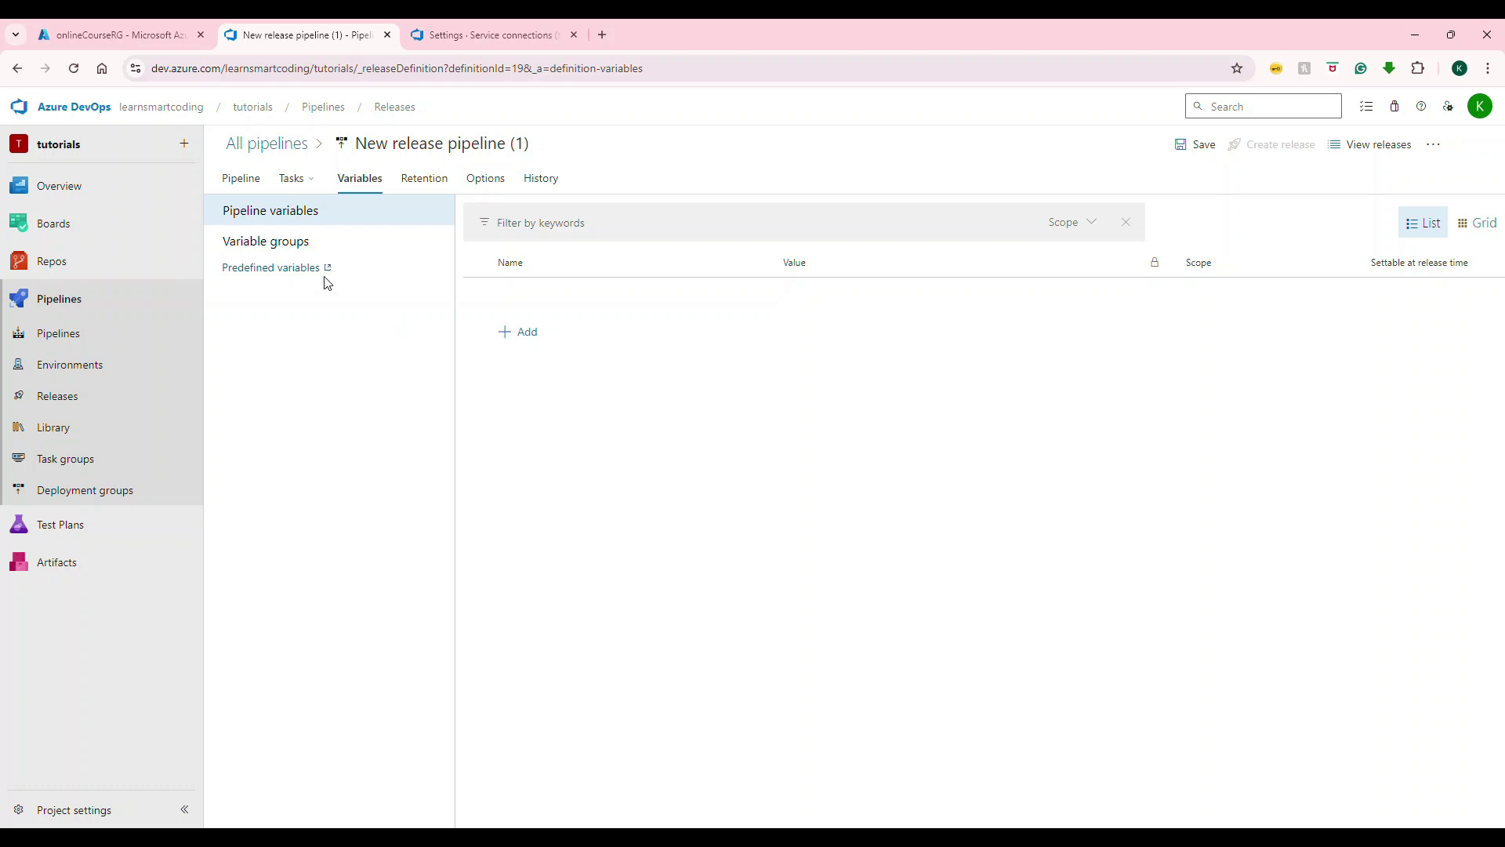
click(293, 242)
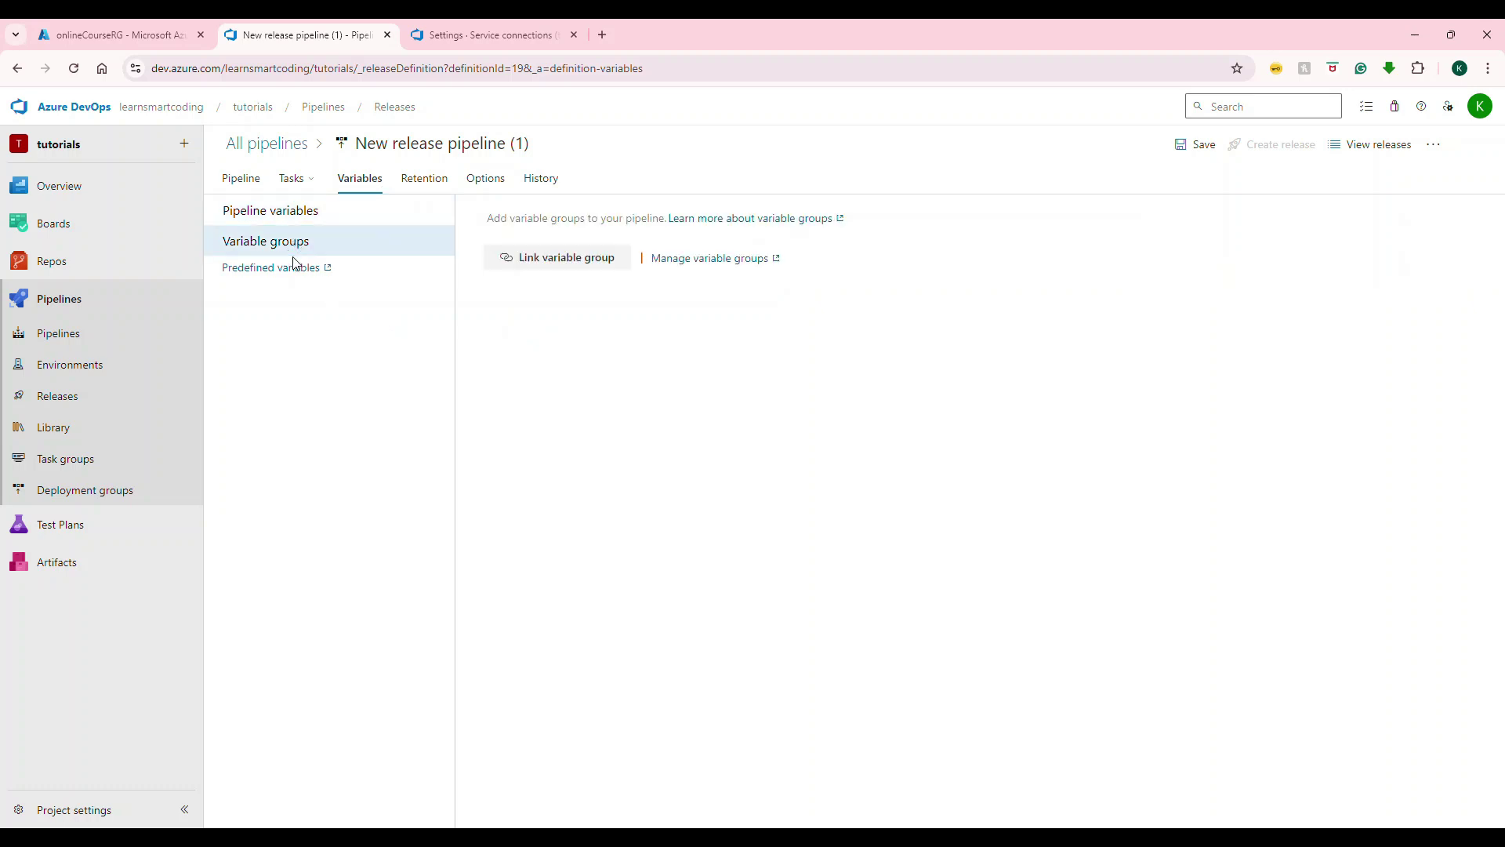
click(436, 184)
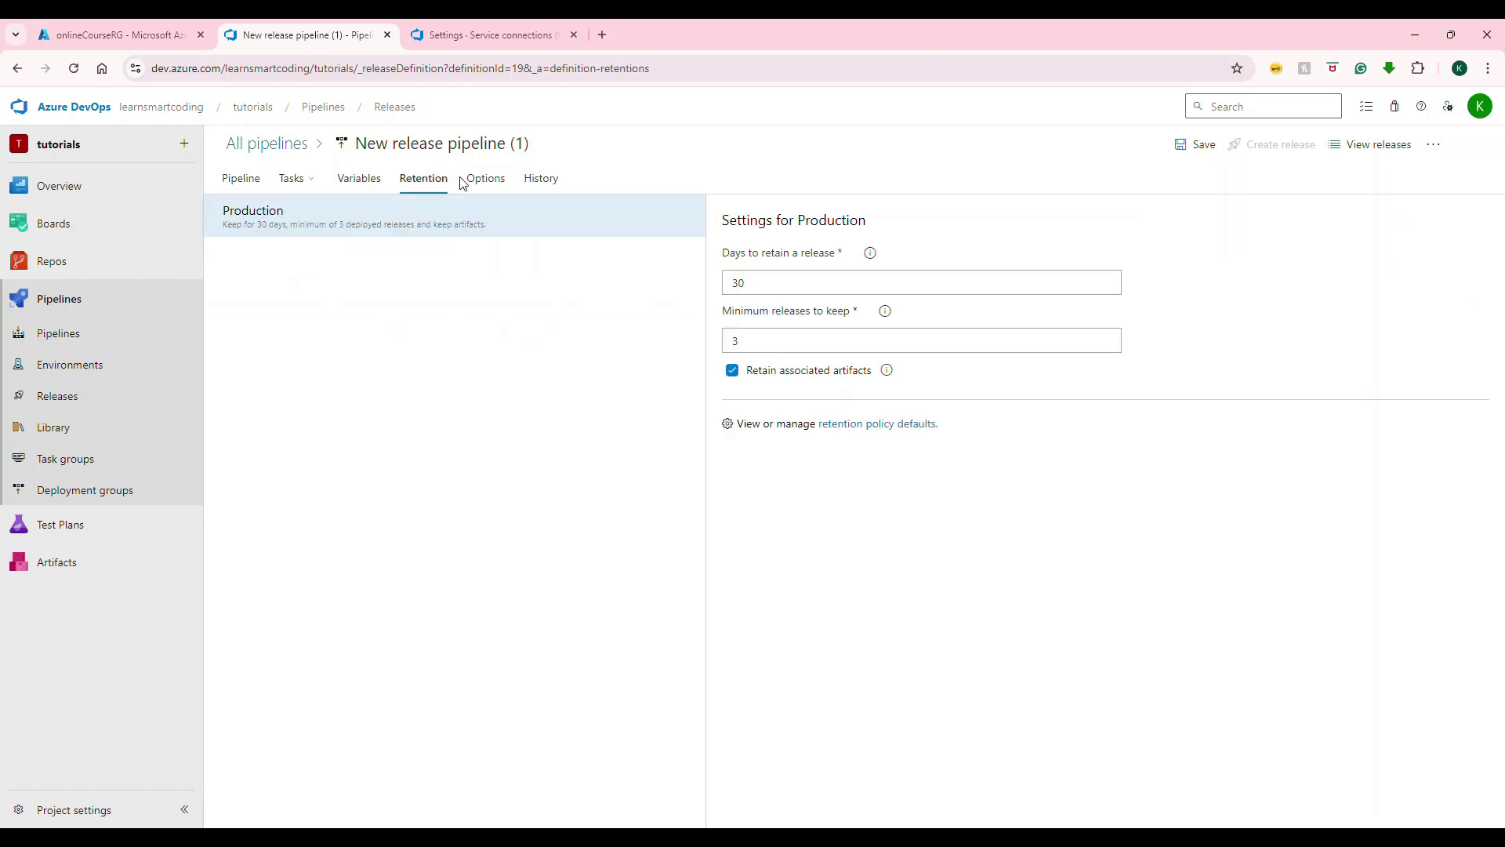
click(471, 182)
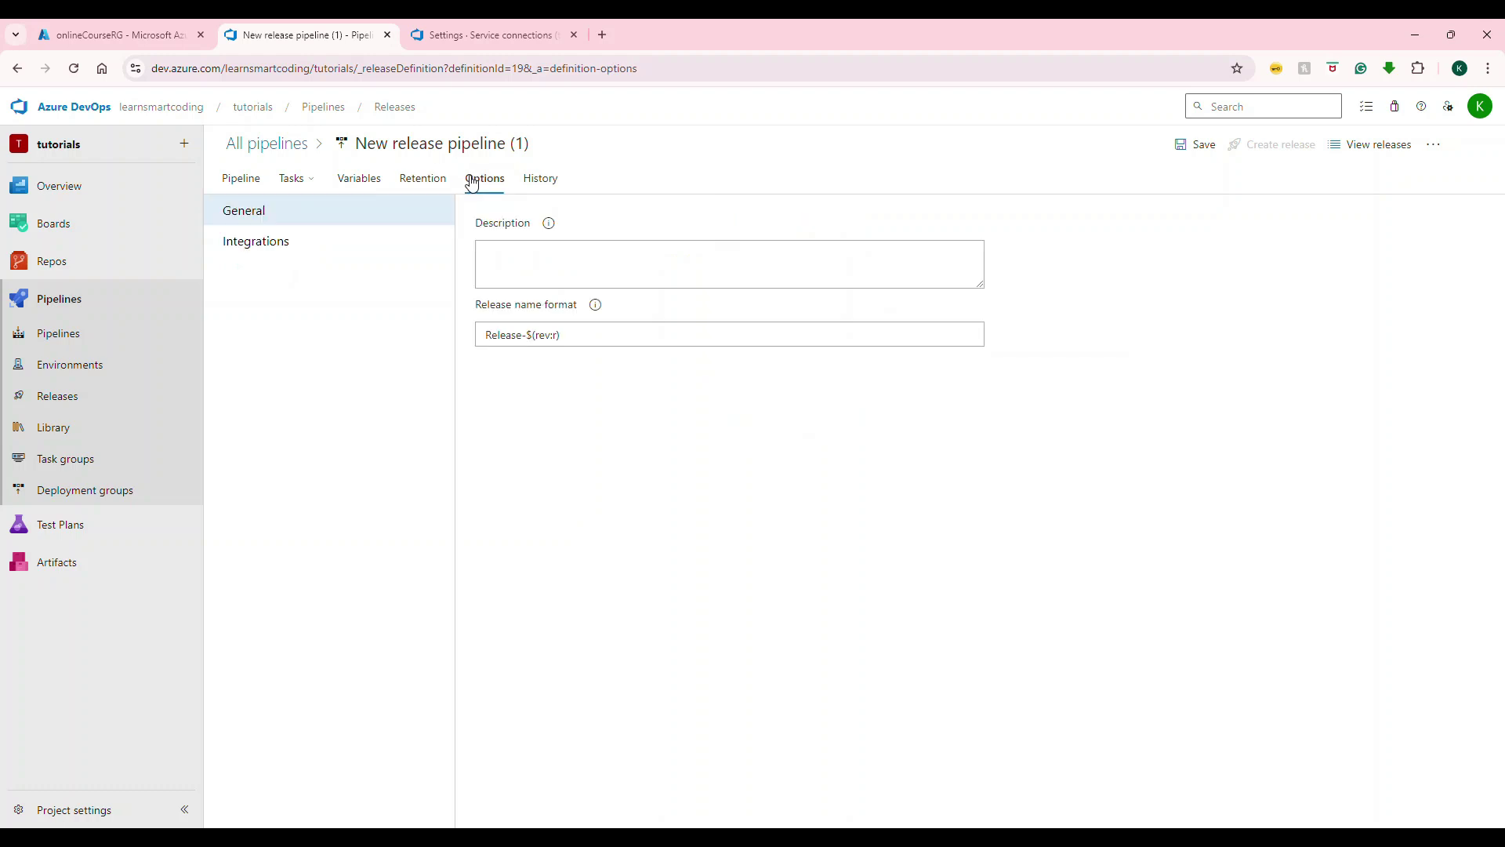
click(313, 248)
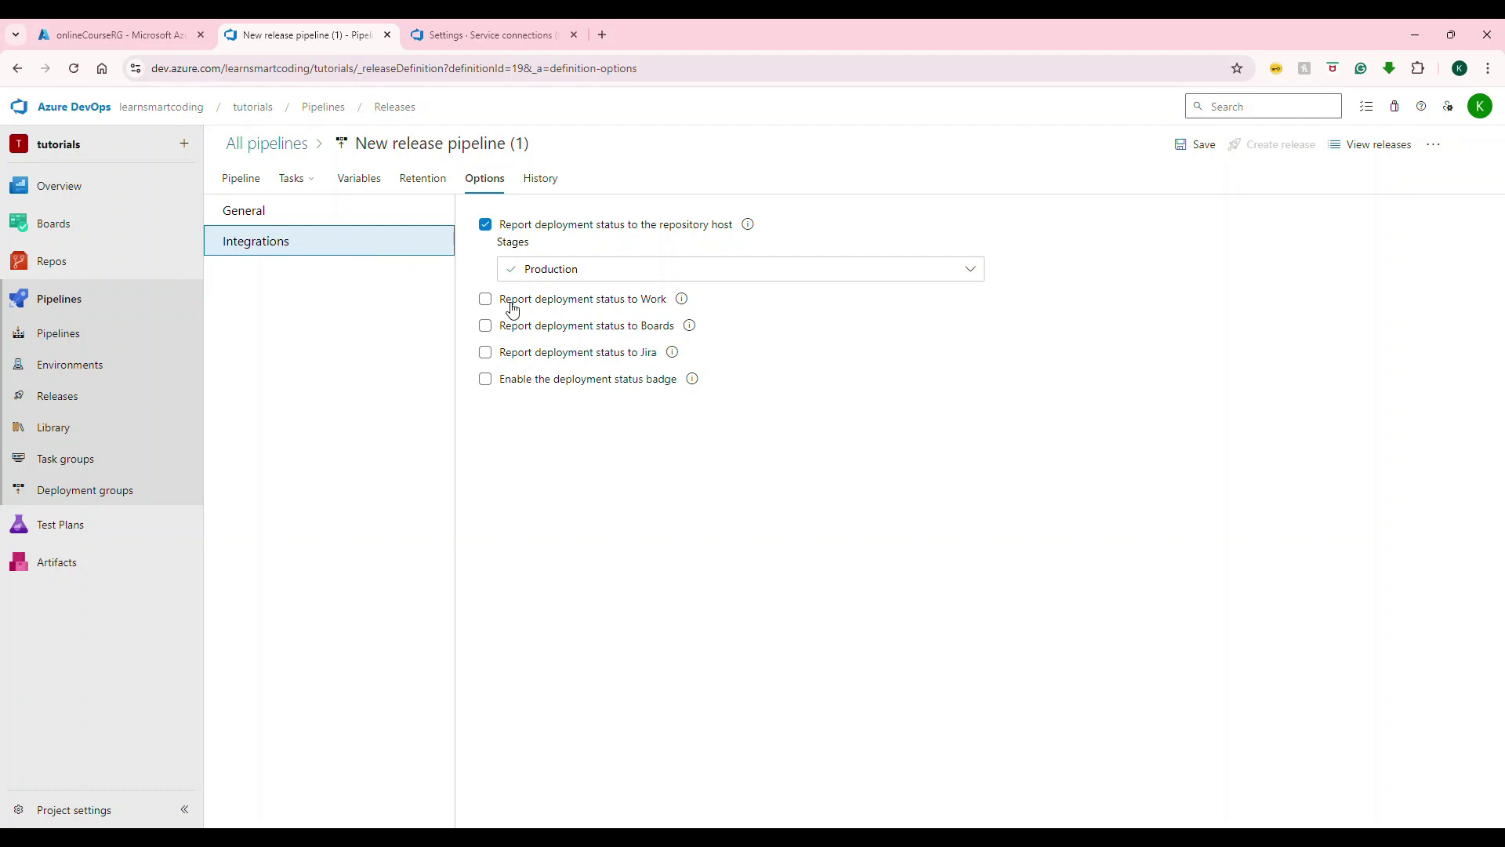
Return to the release pipeline's artifacts and stages overview and save the pipeline changes.
click(242, 180)
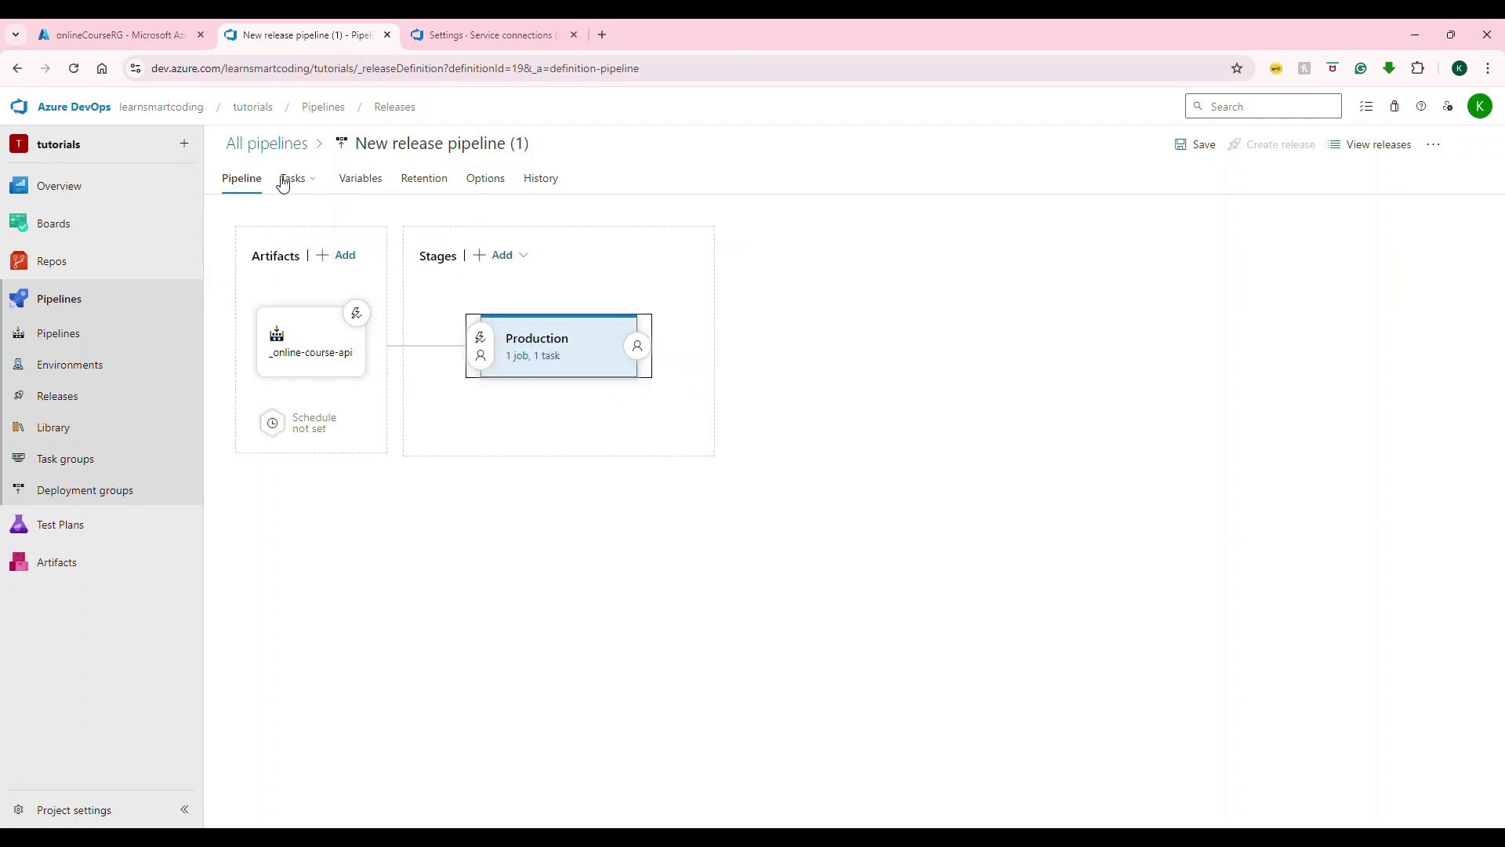
click(1201, 148)
click(743, 481)
click(825, 521)
Create a release from _online-course-api version 20240821.1 with the Production stage's trigger changed from automated to manual.
click(1271, 145)
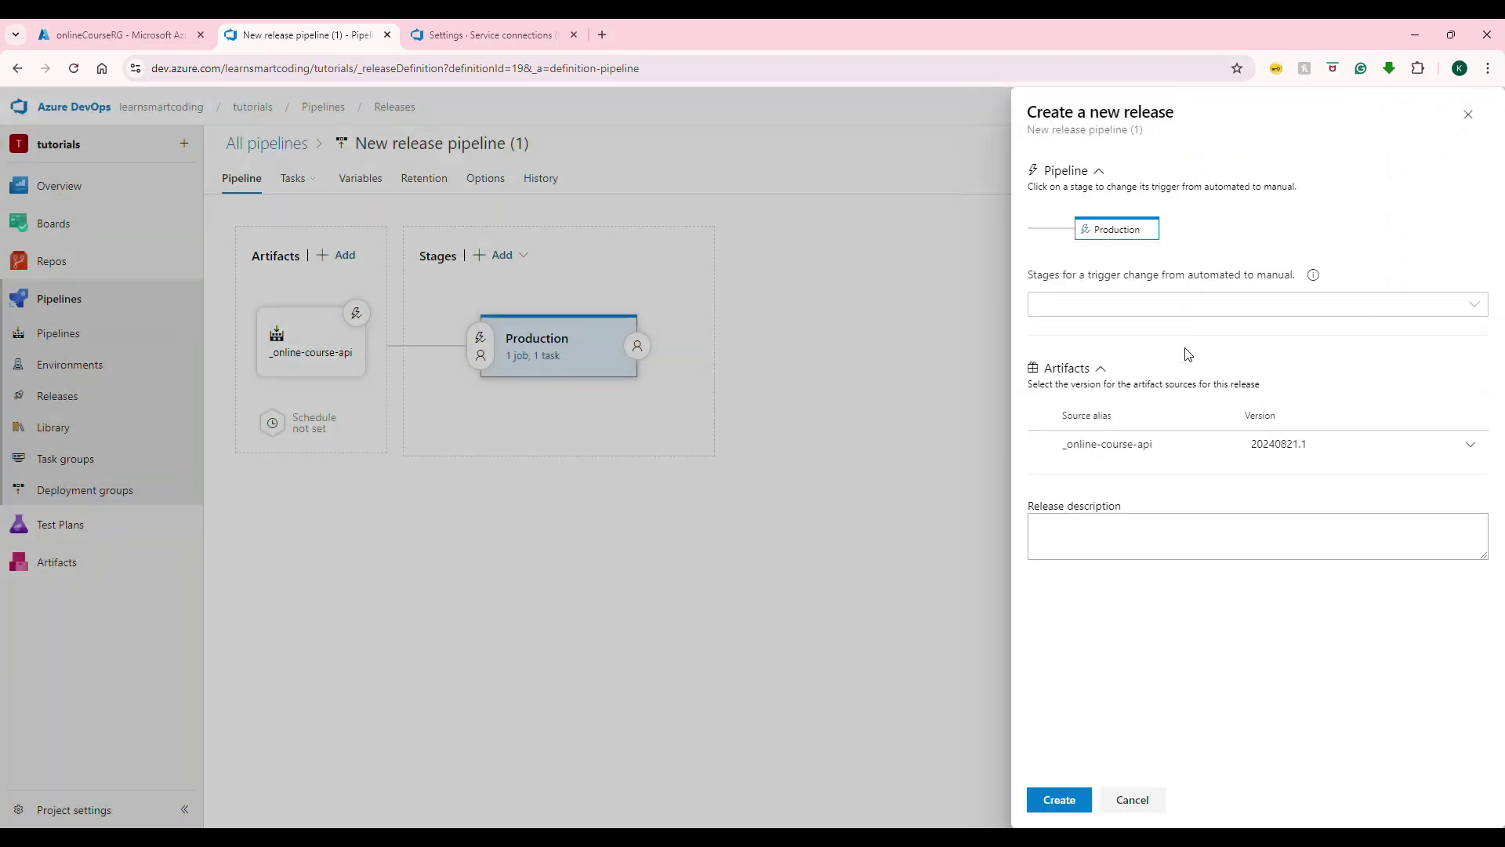
click(1159, 309)
click(1161, 335)
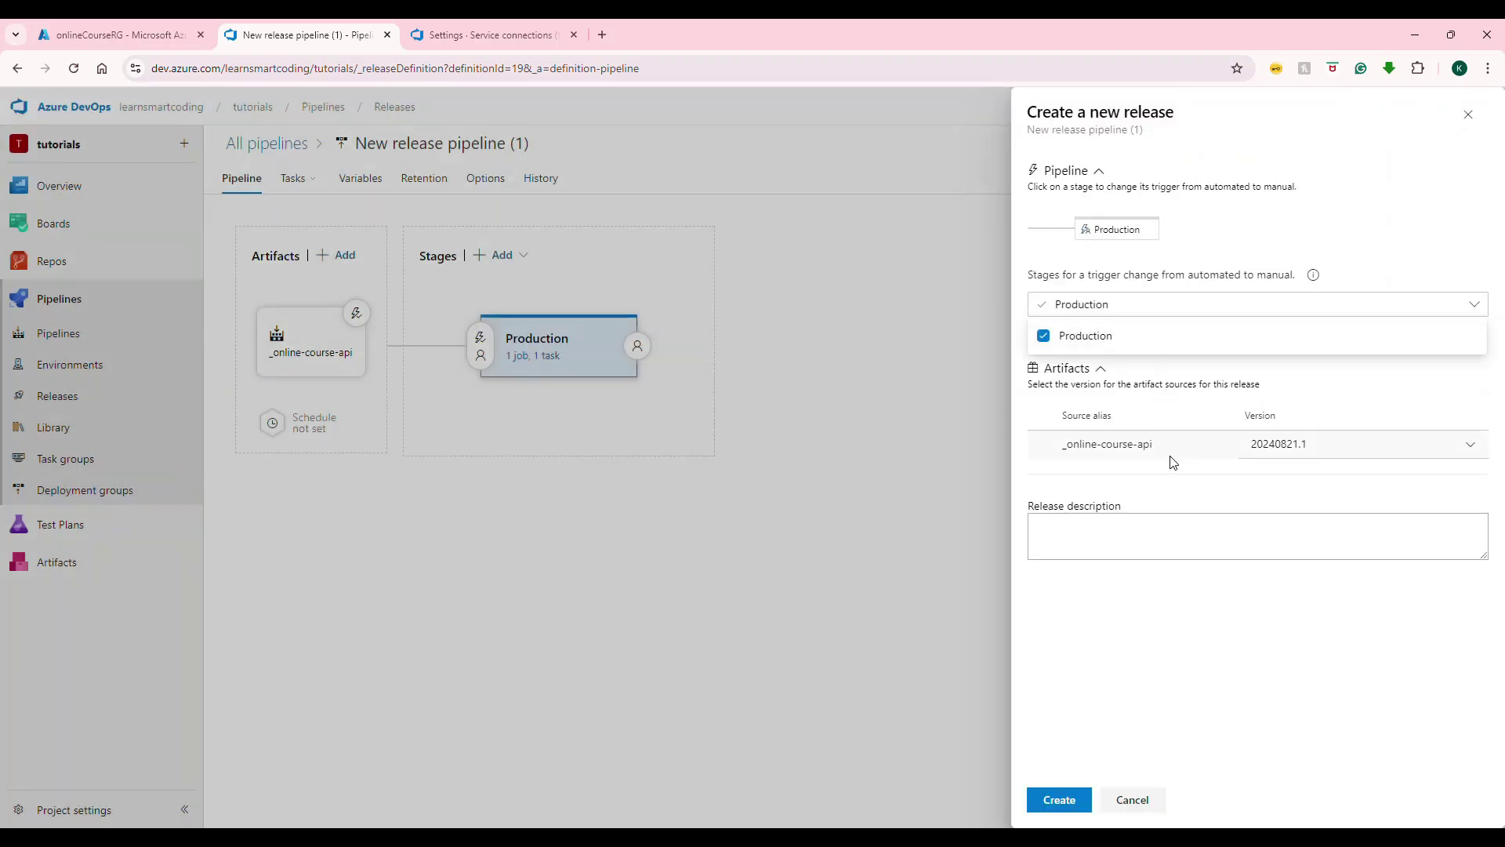
click(1062, 799)
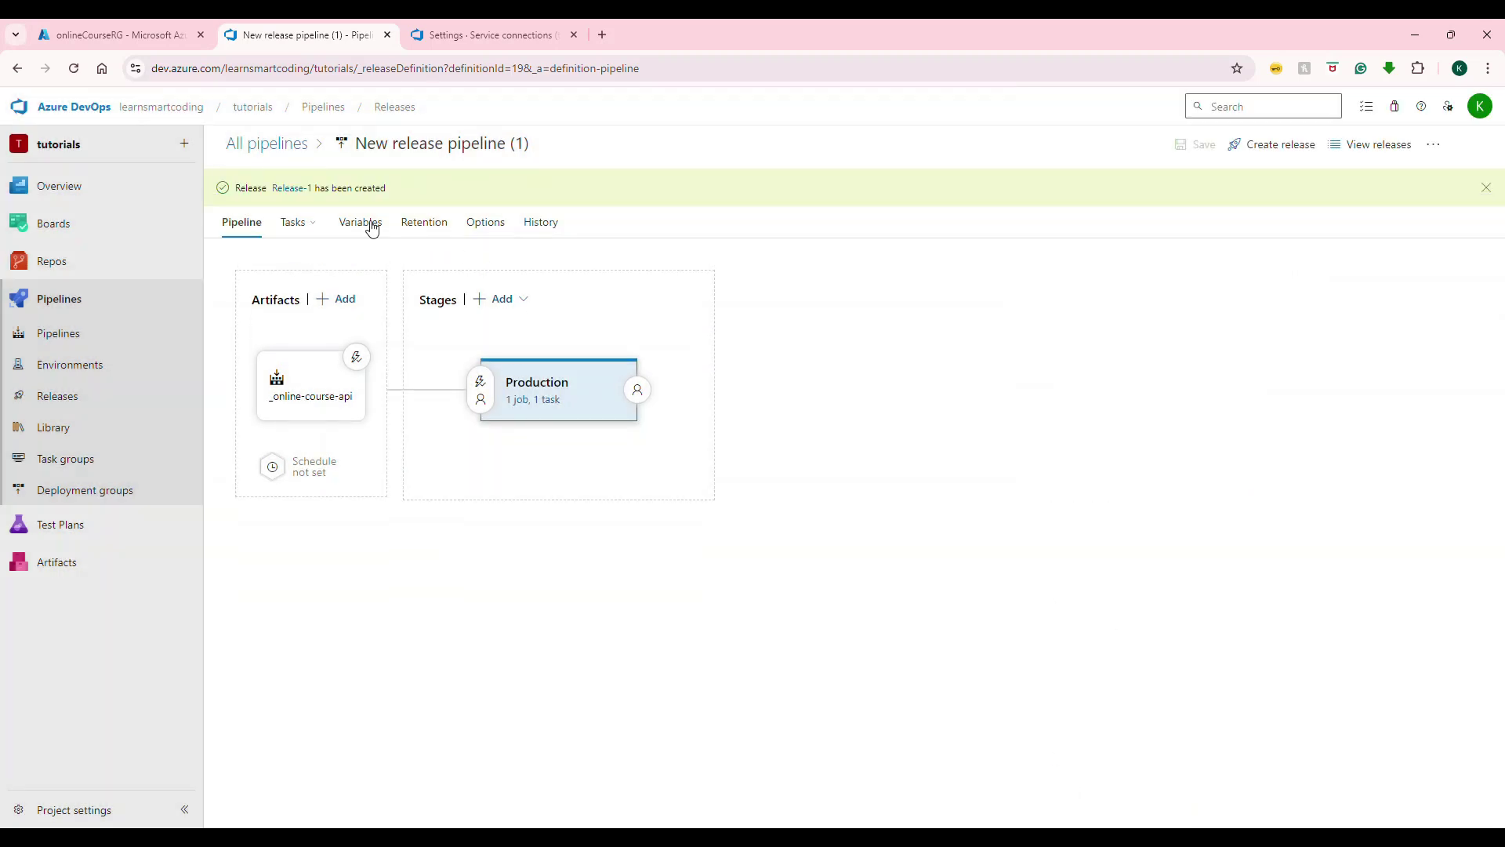
Open Release-1 and deploy it to the Production stage.
click(303, 188)
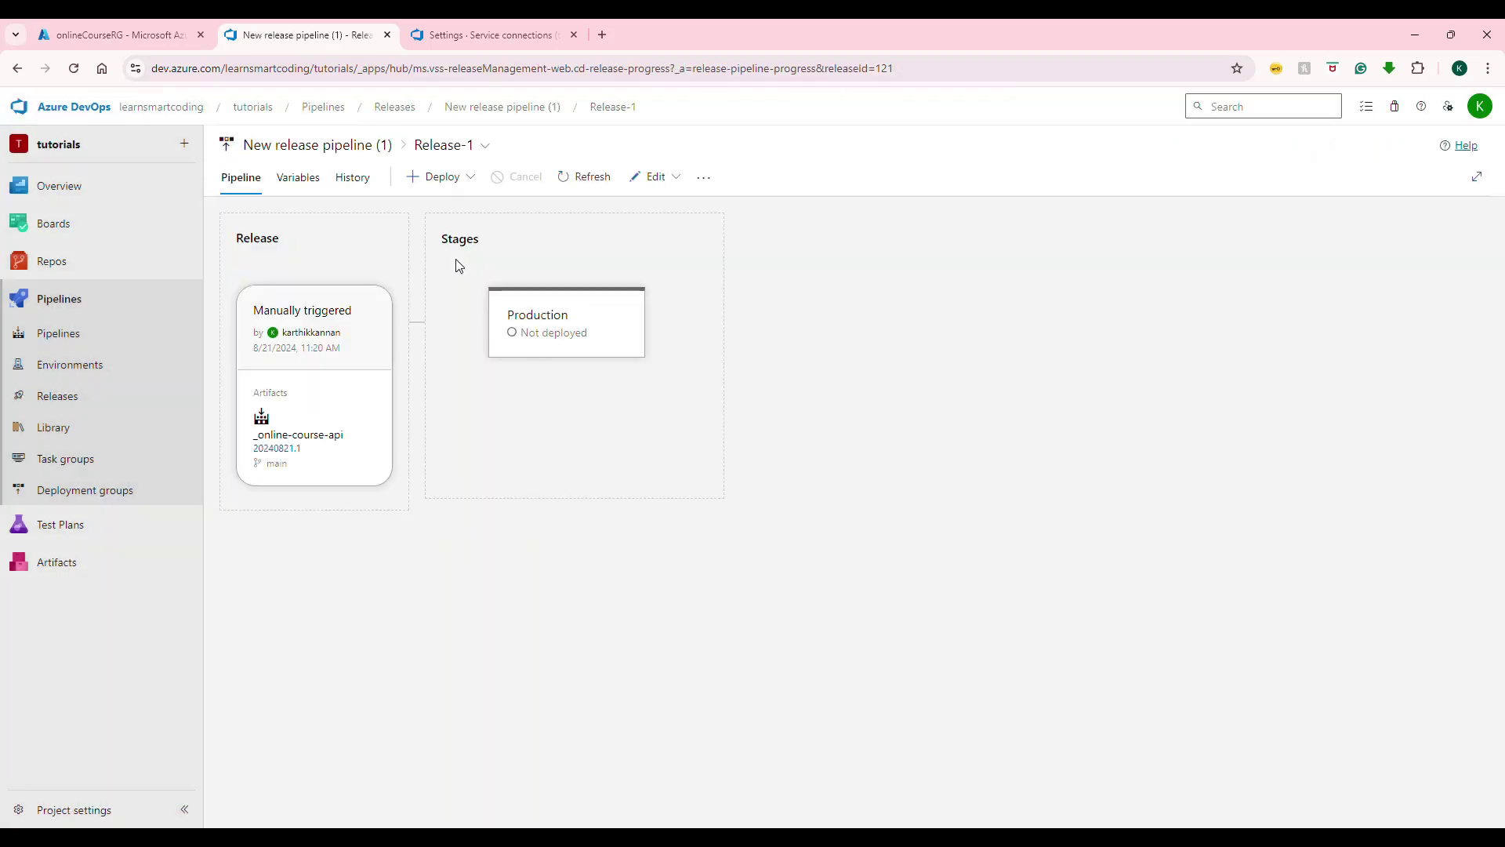
mouse_move(575, 346)
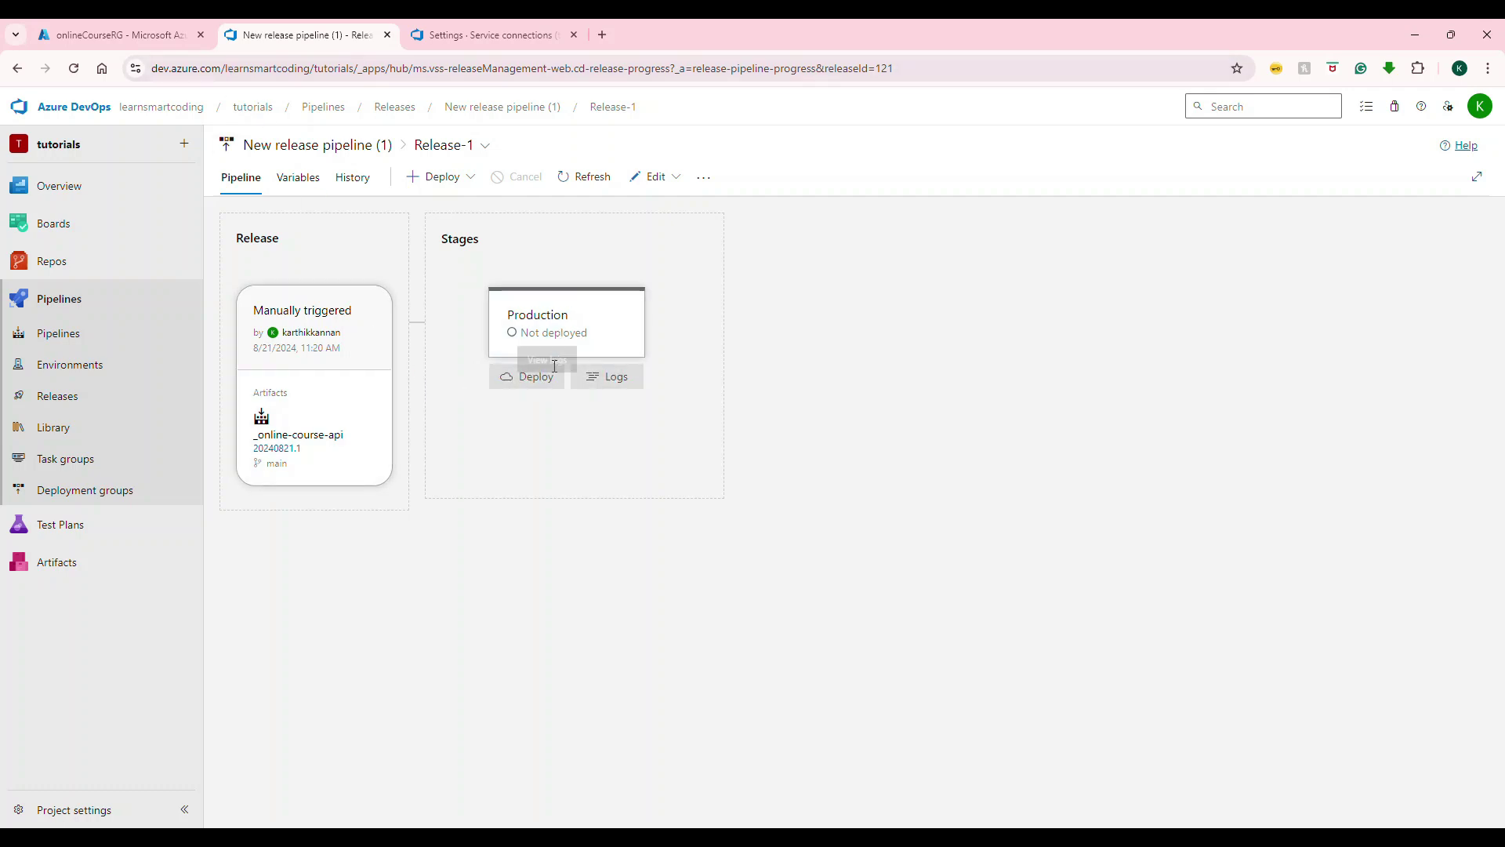
click(544, 382)
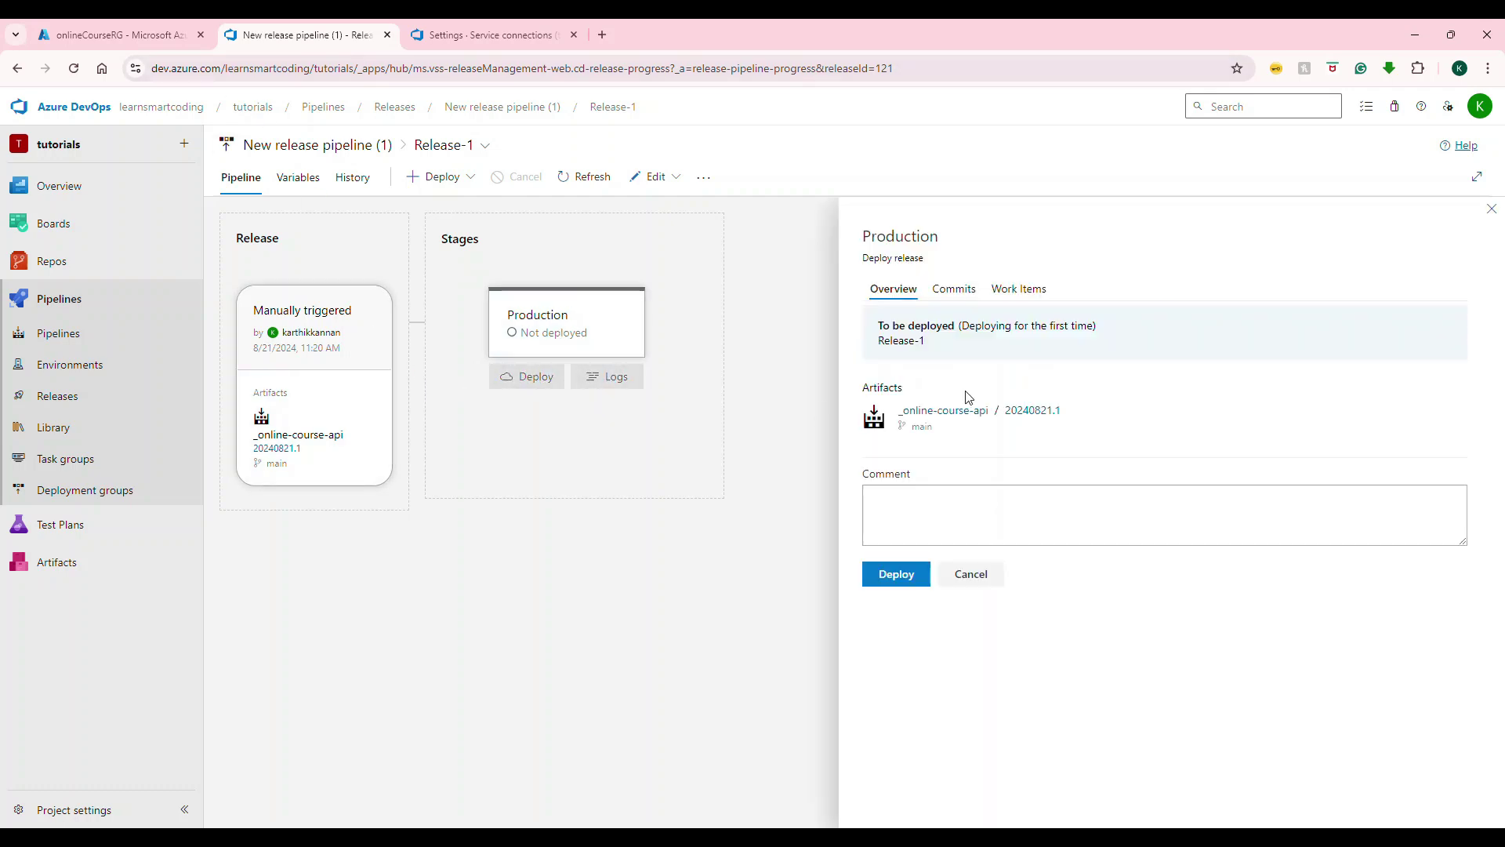
click(886, 574)
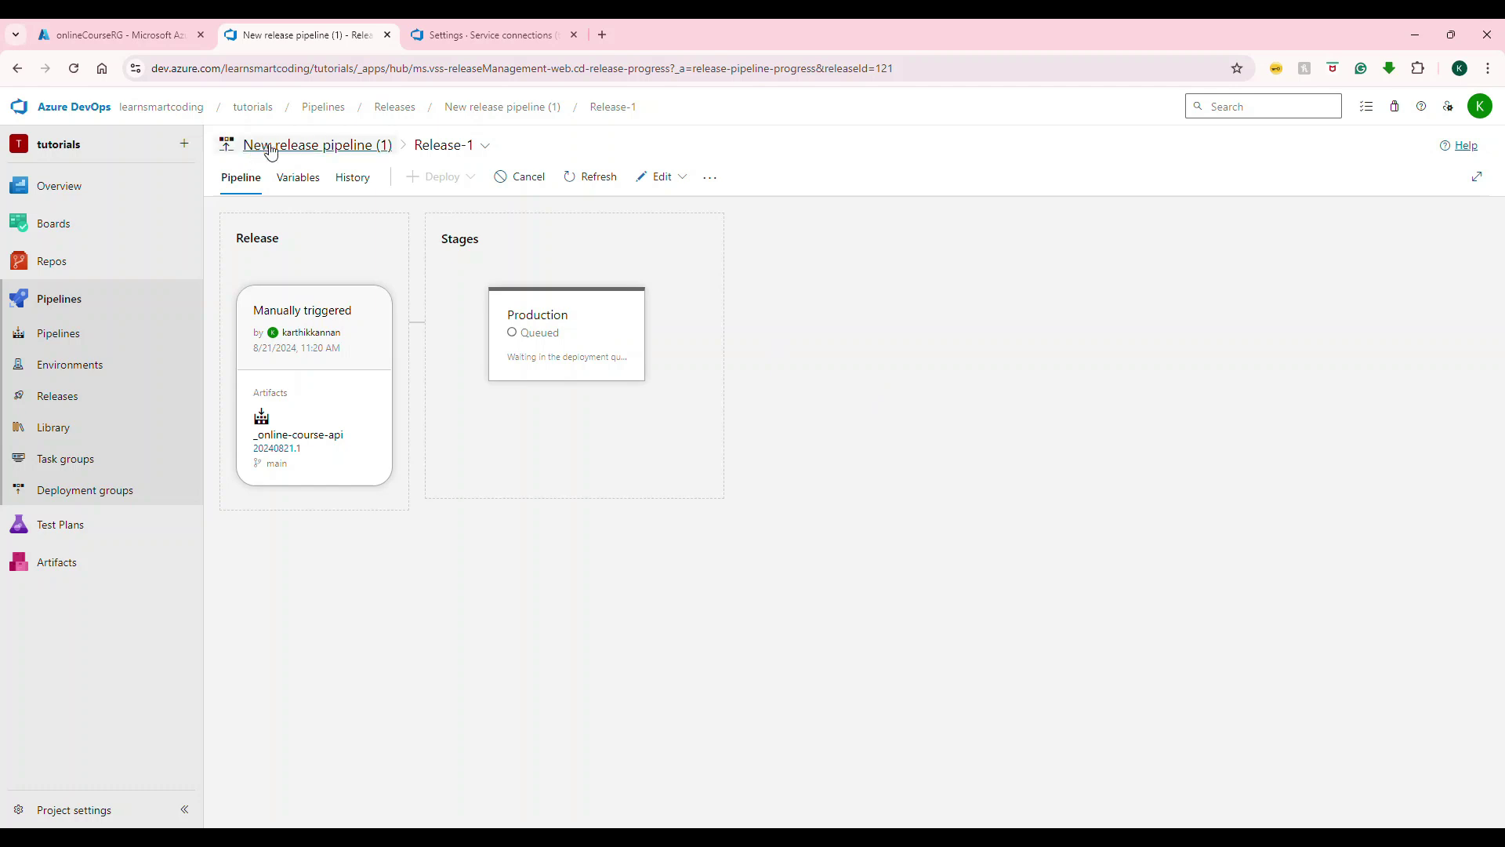
mouse_move(549, 342)
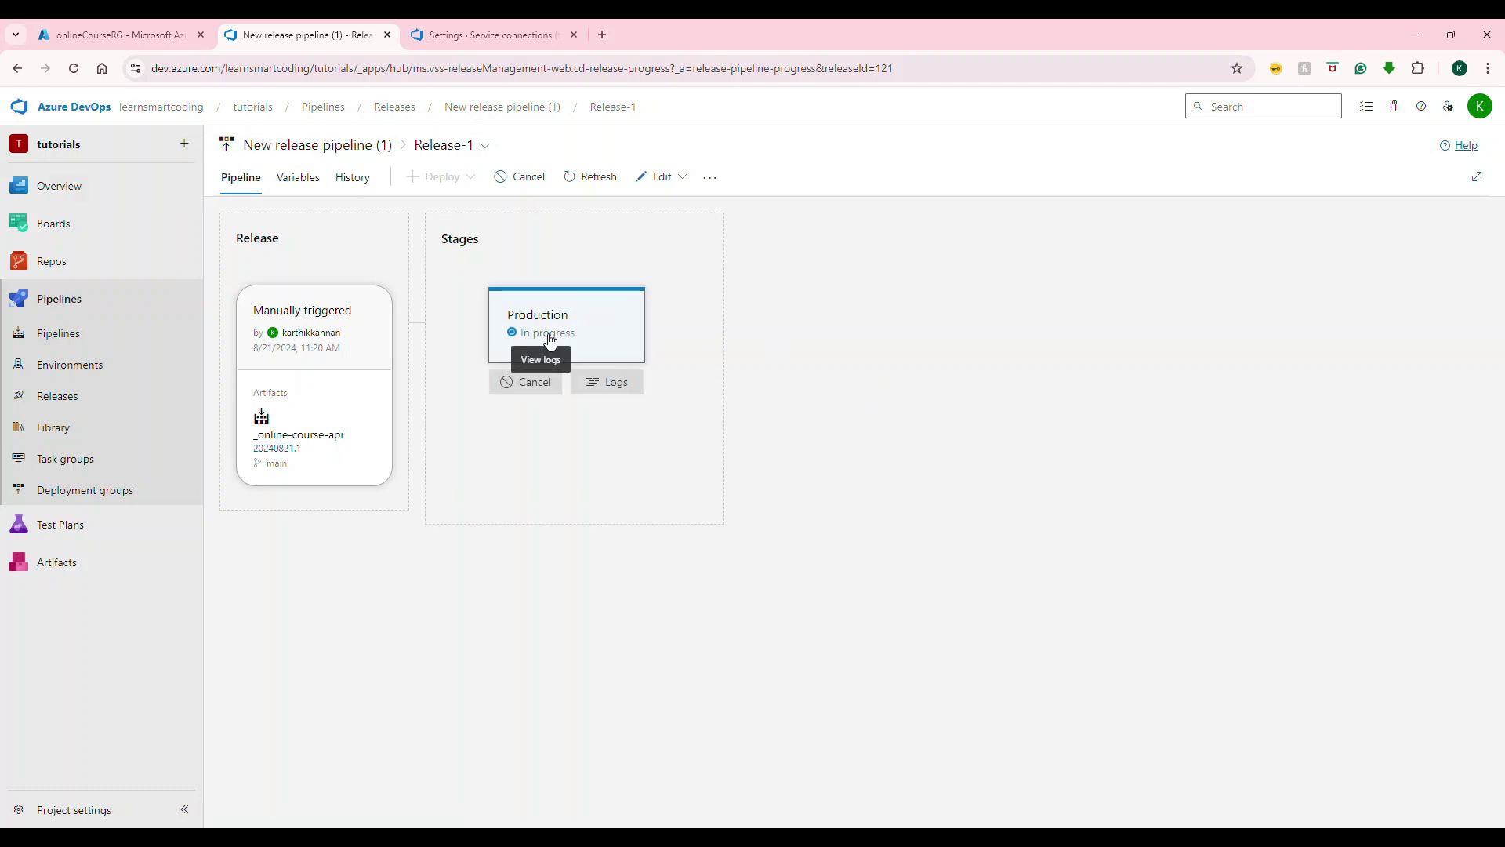
Open the smartlearnbykarthik web app's overview in the Azure portal, and return to Release-1 to check the Production deployment status.
click(198, 22)
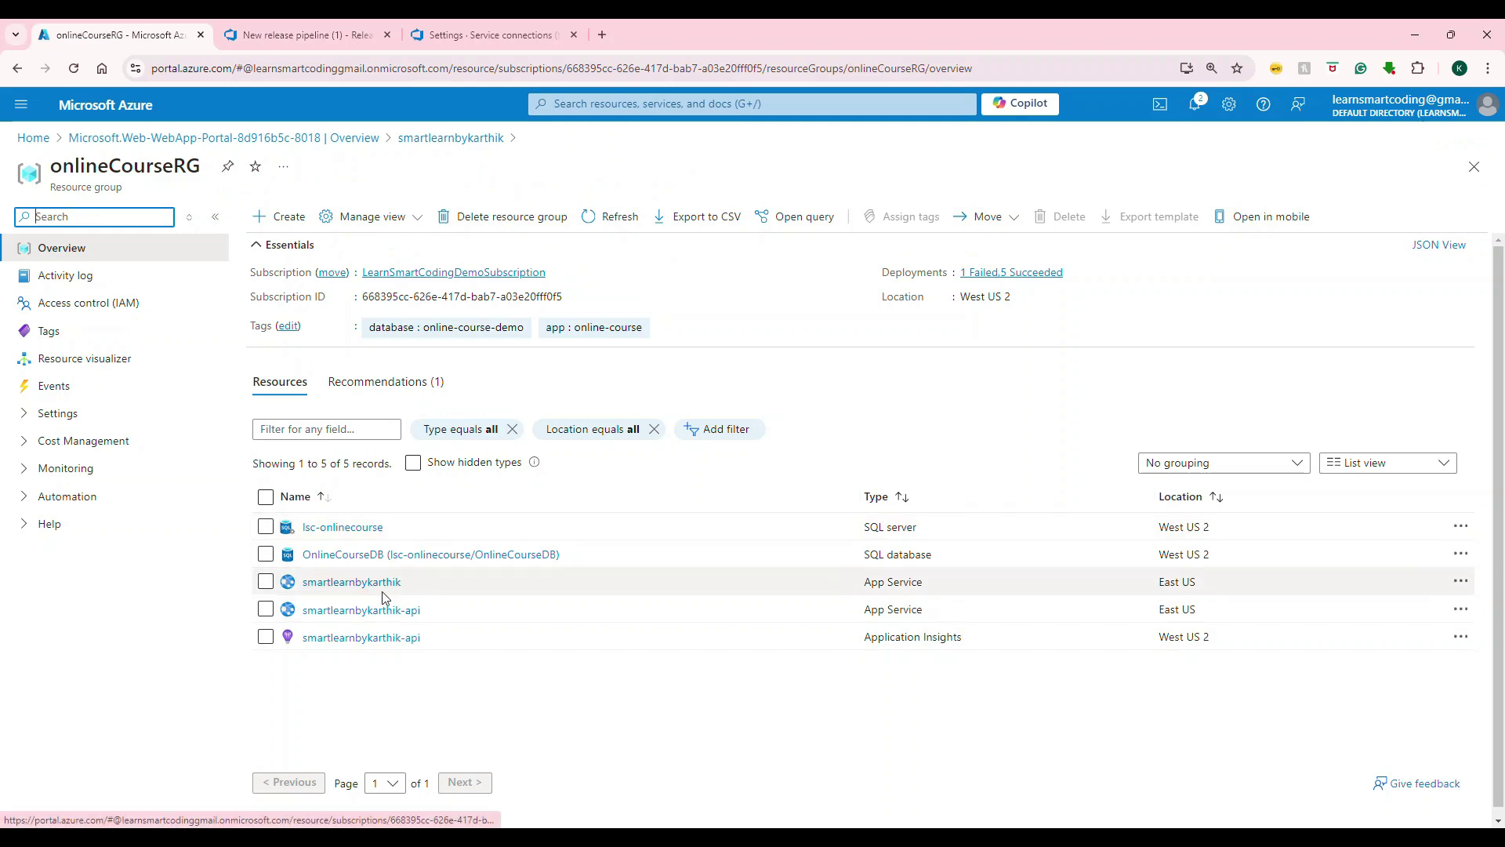
click(382, 587)
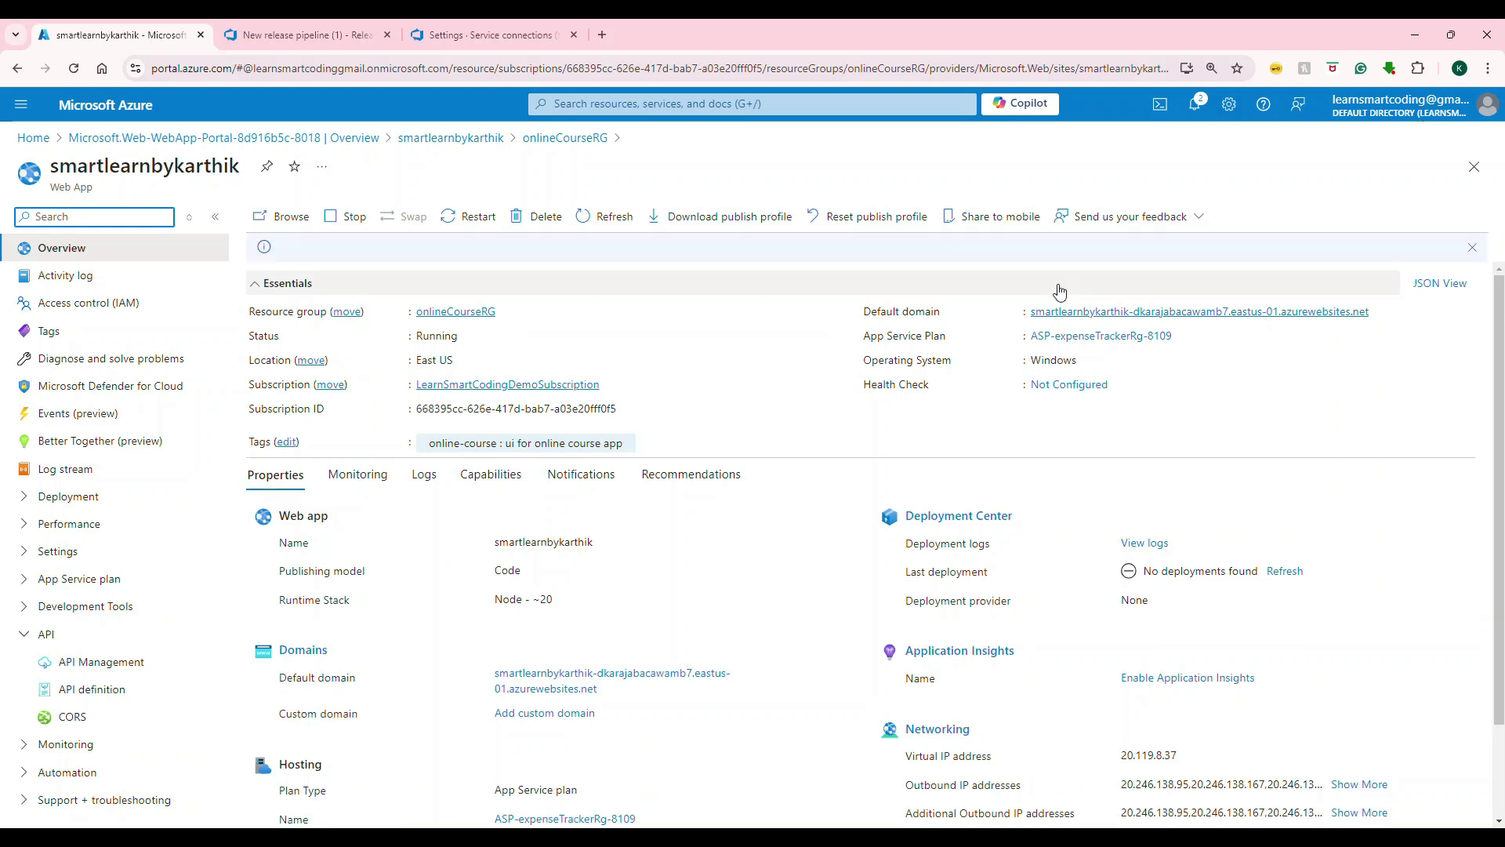
click(1054, 286)
key(ctrl+Tab)
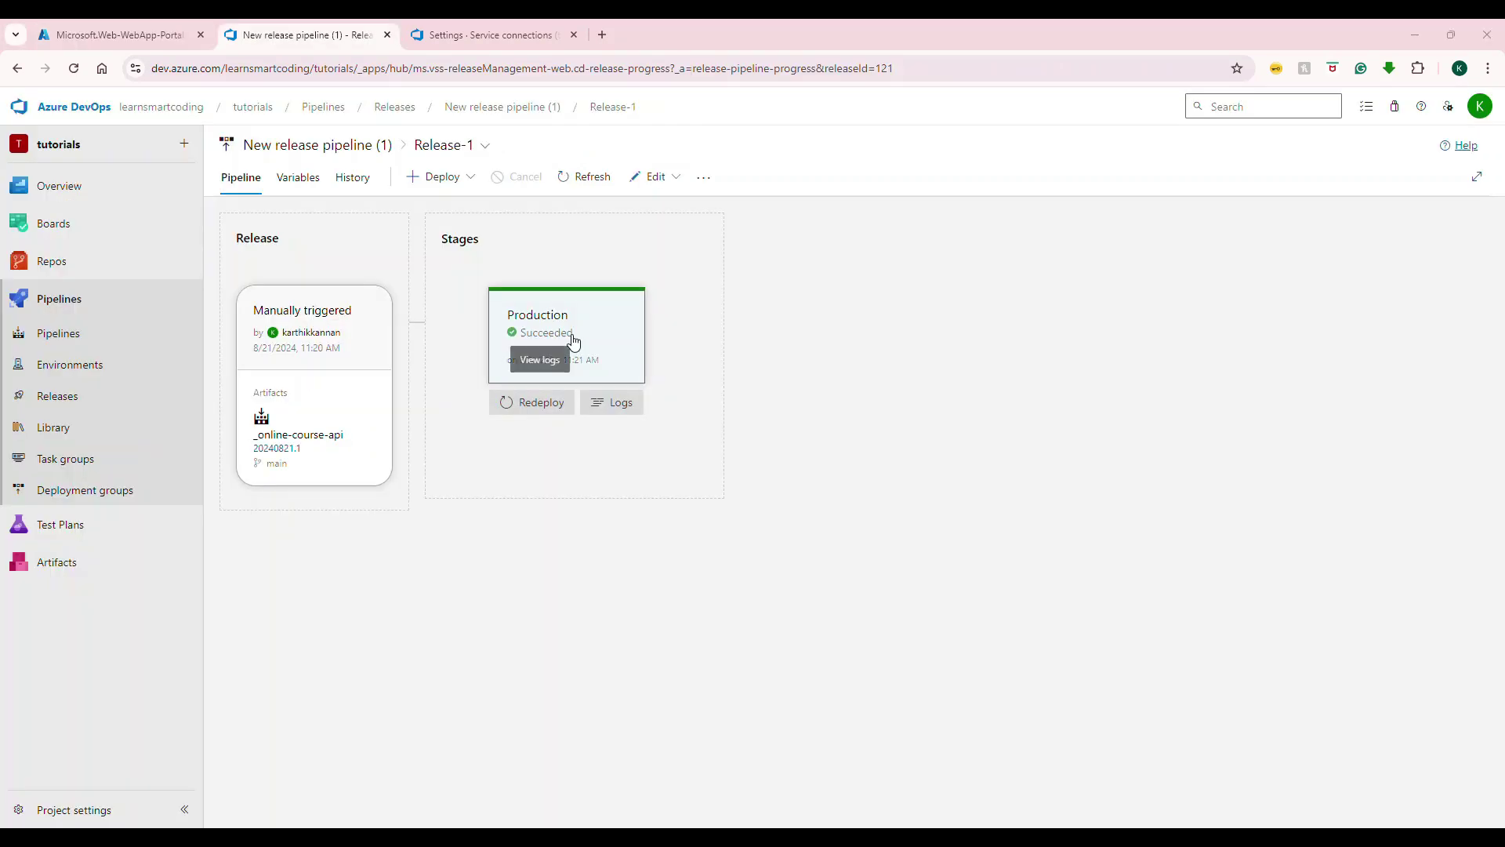
click(525, 38)
click(336, 35)
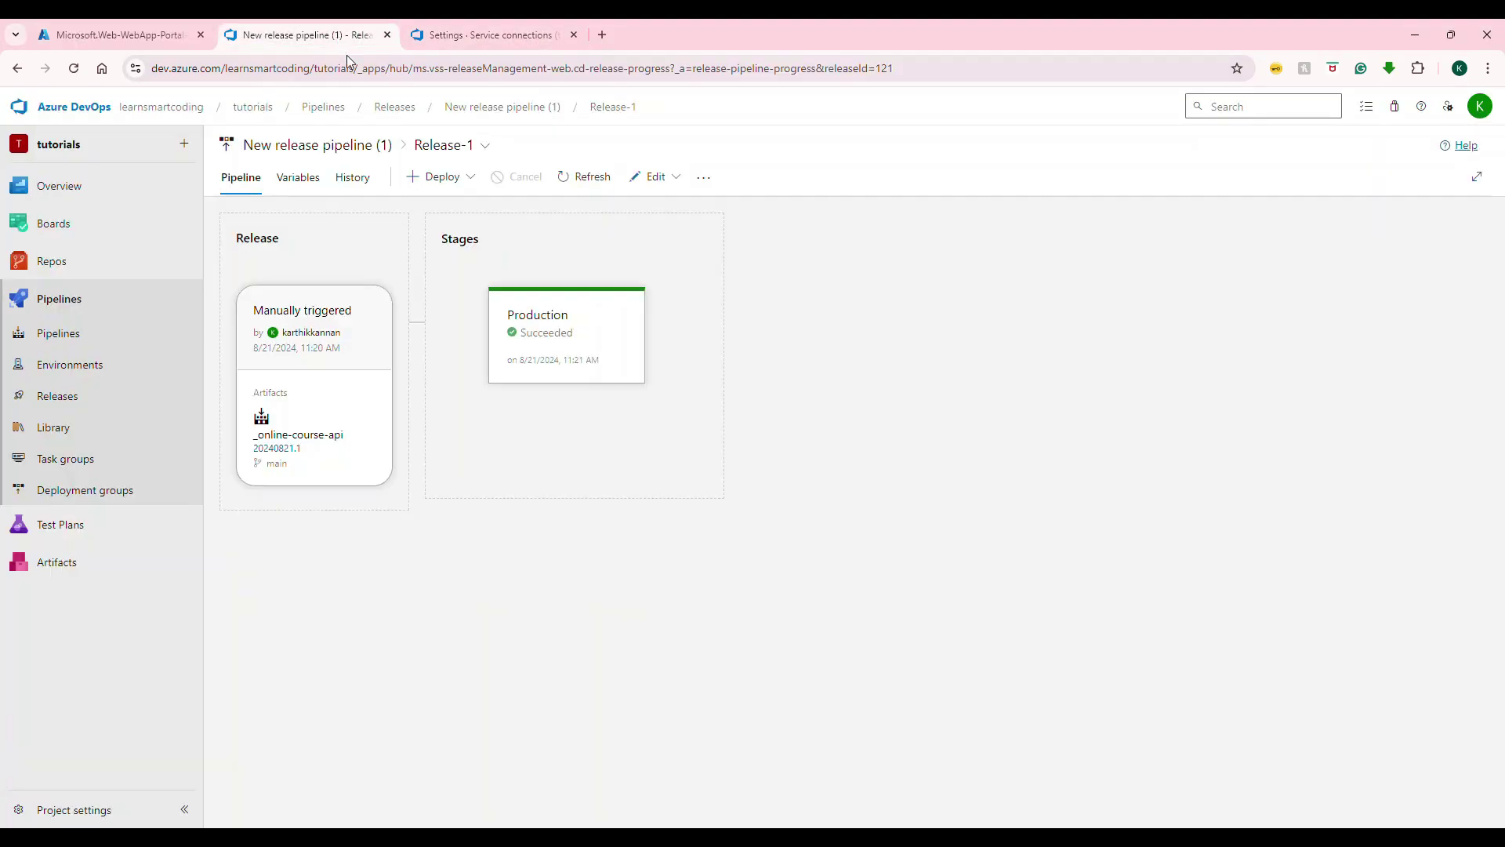
Open smartlearnbykarthik-api.azurewebsites.net in a new browser tab.
click(602, 37)
text(smartlearnbykarthik-a)
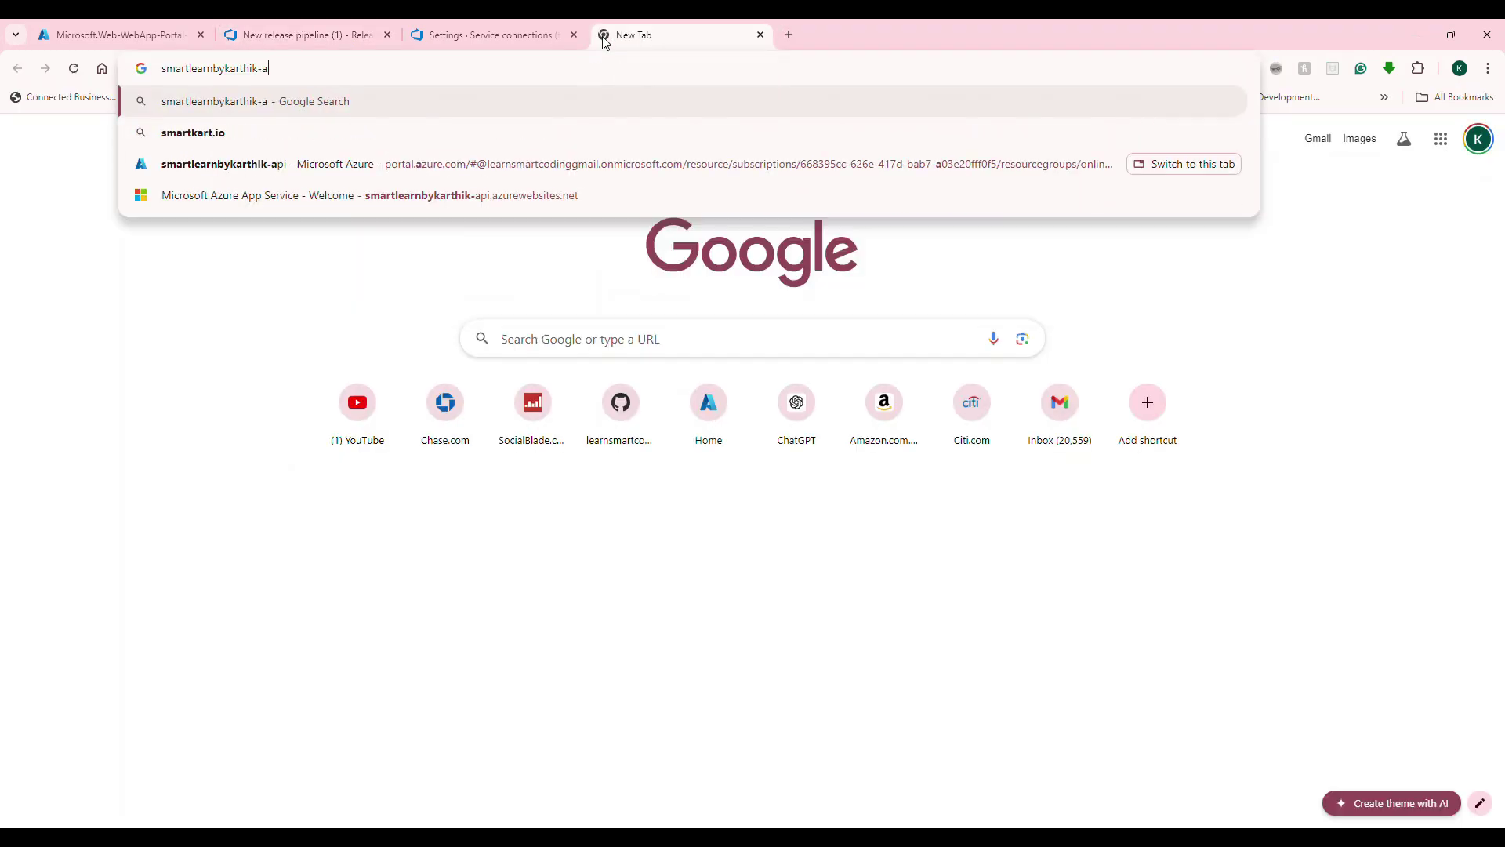
text(pi.)
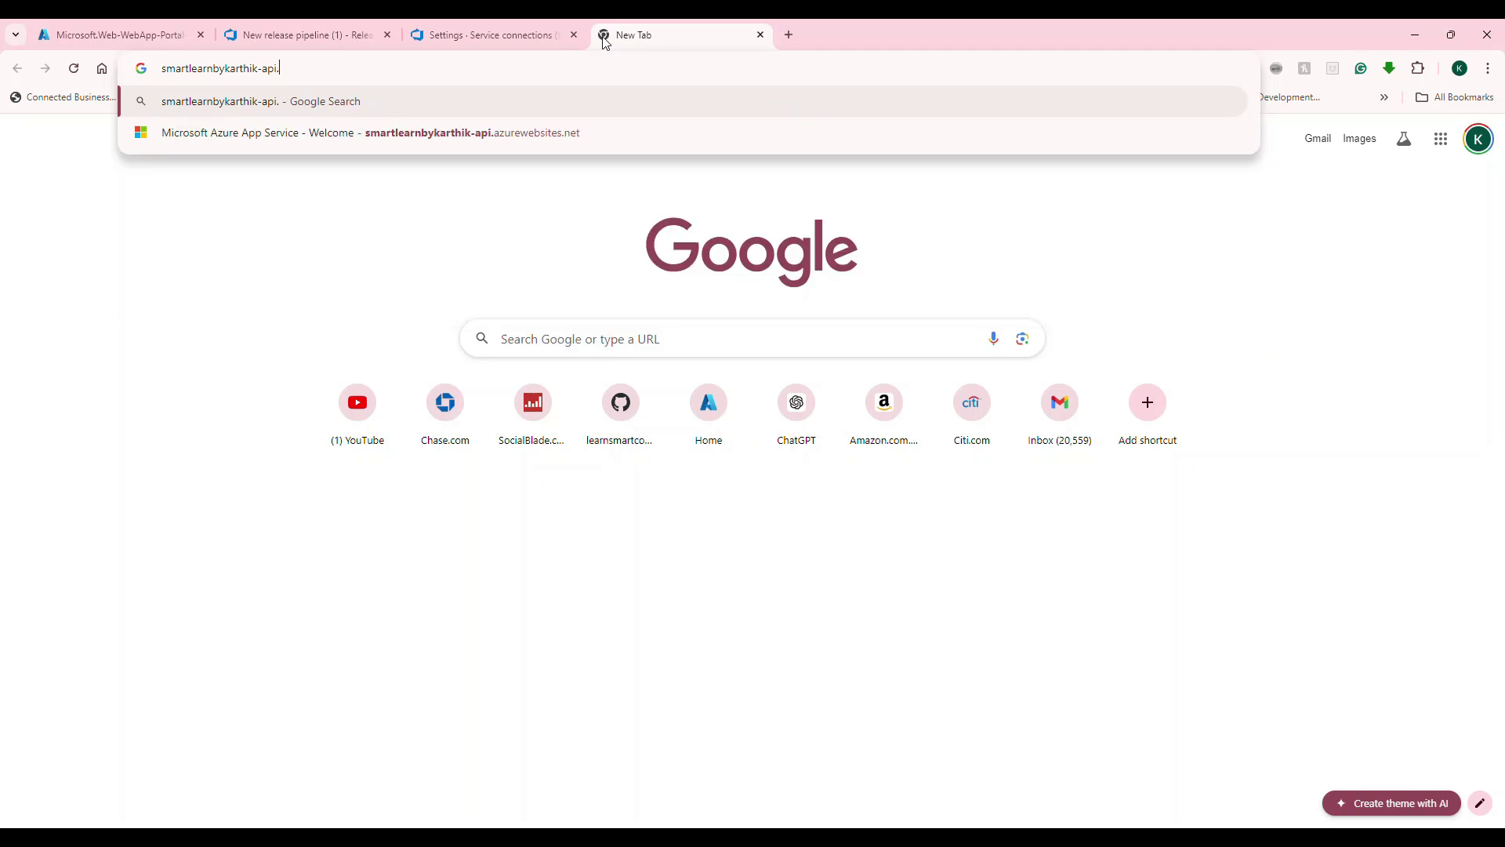
key(Down)
key(Return)
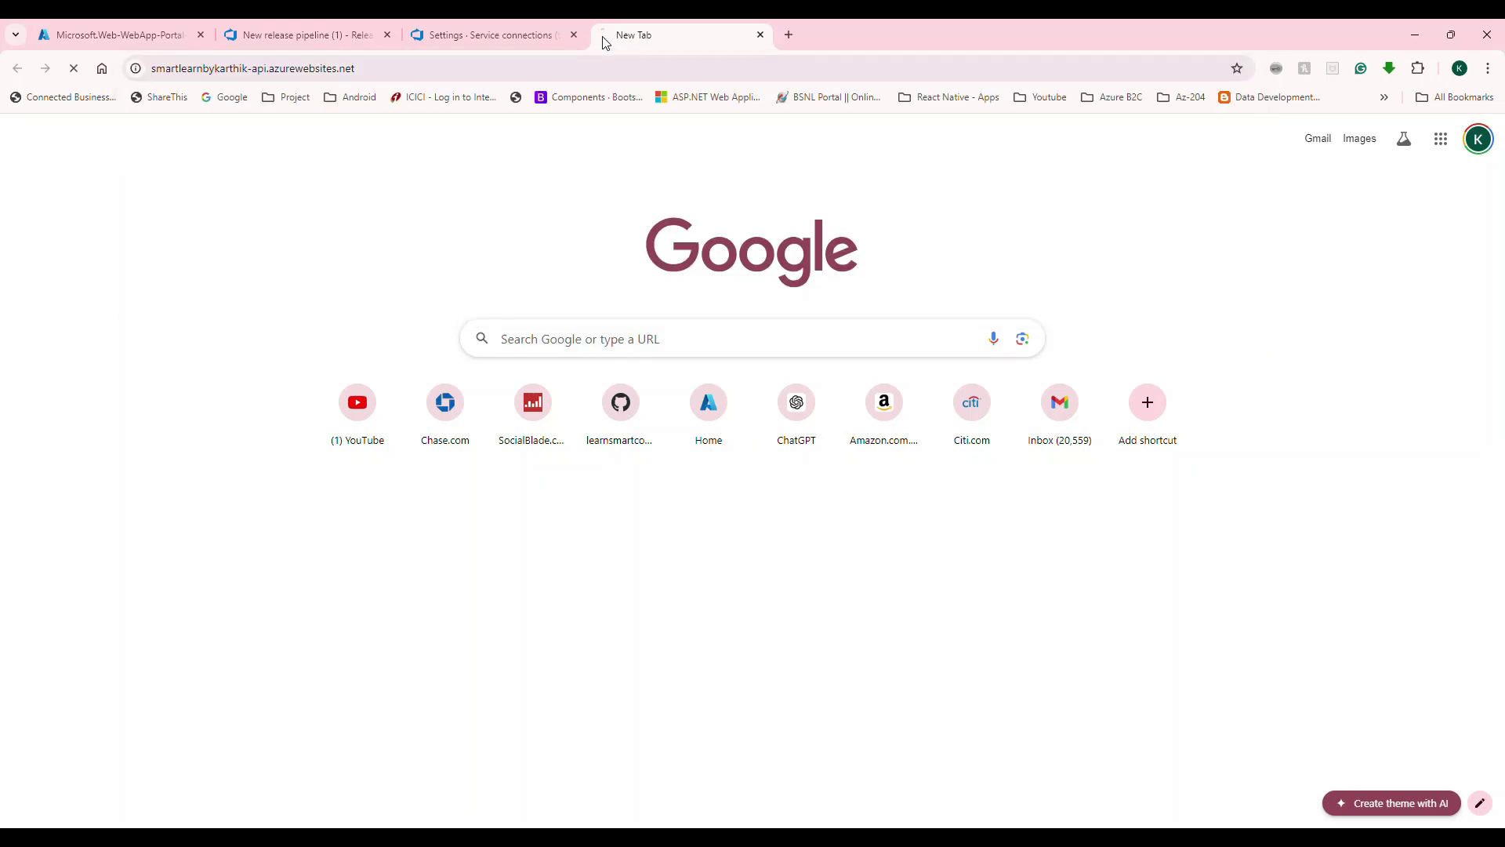
Load the deployed API's Swagger page by extending the site address with /swagger.
click(630, 76)
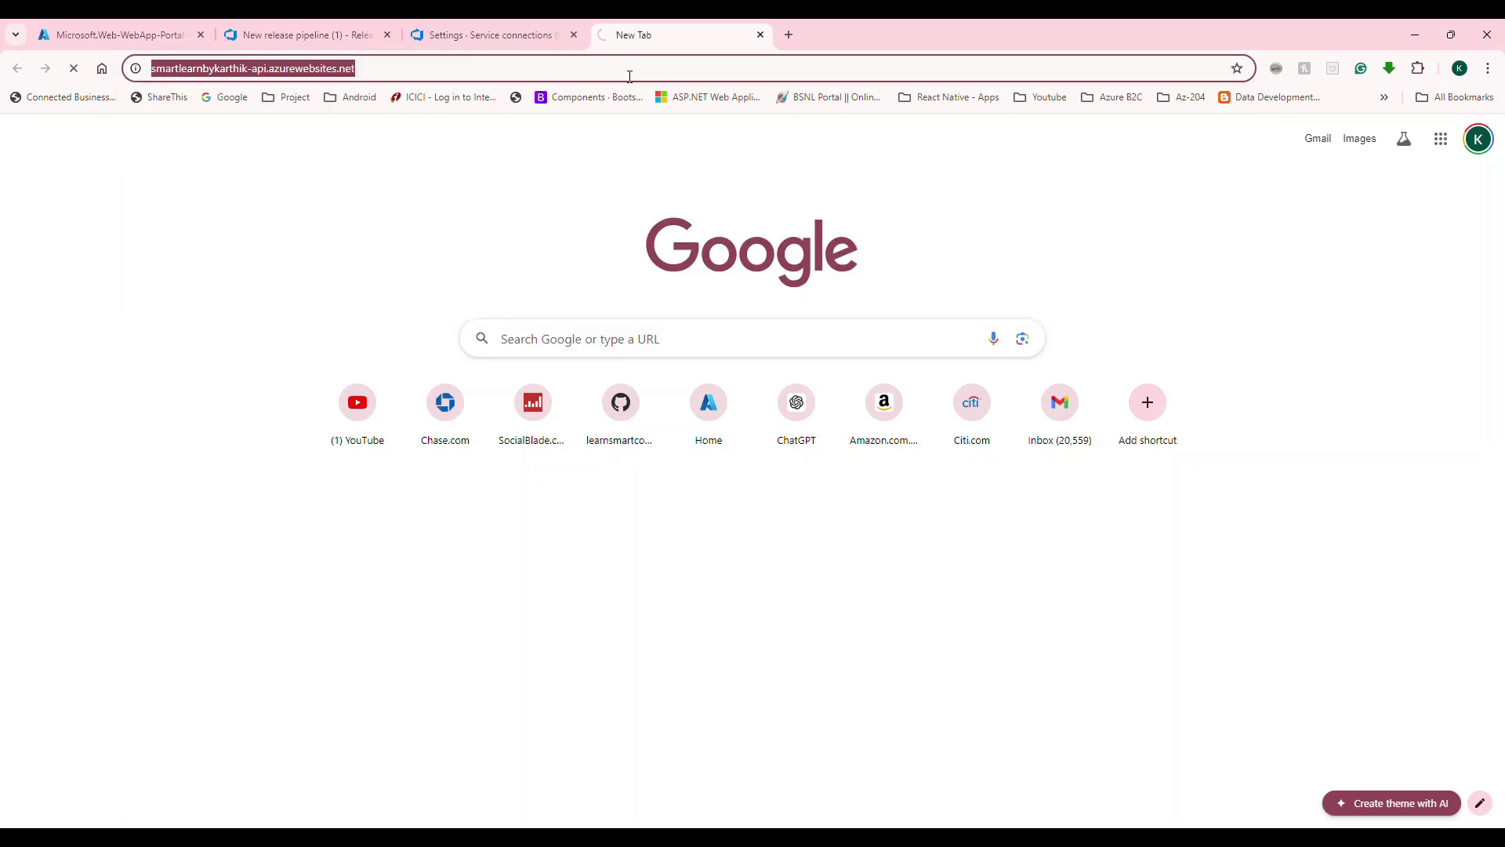
key(End)
text(swagger)
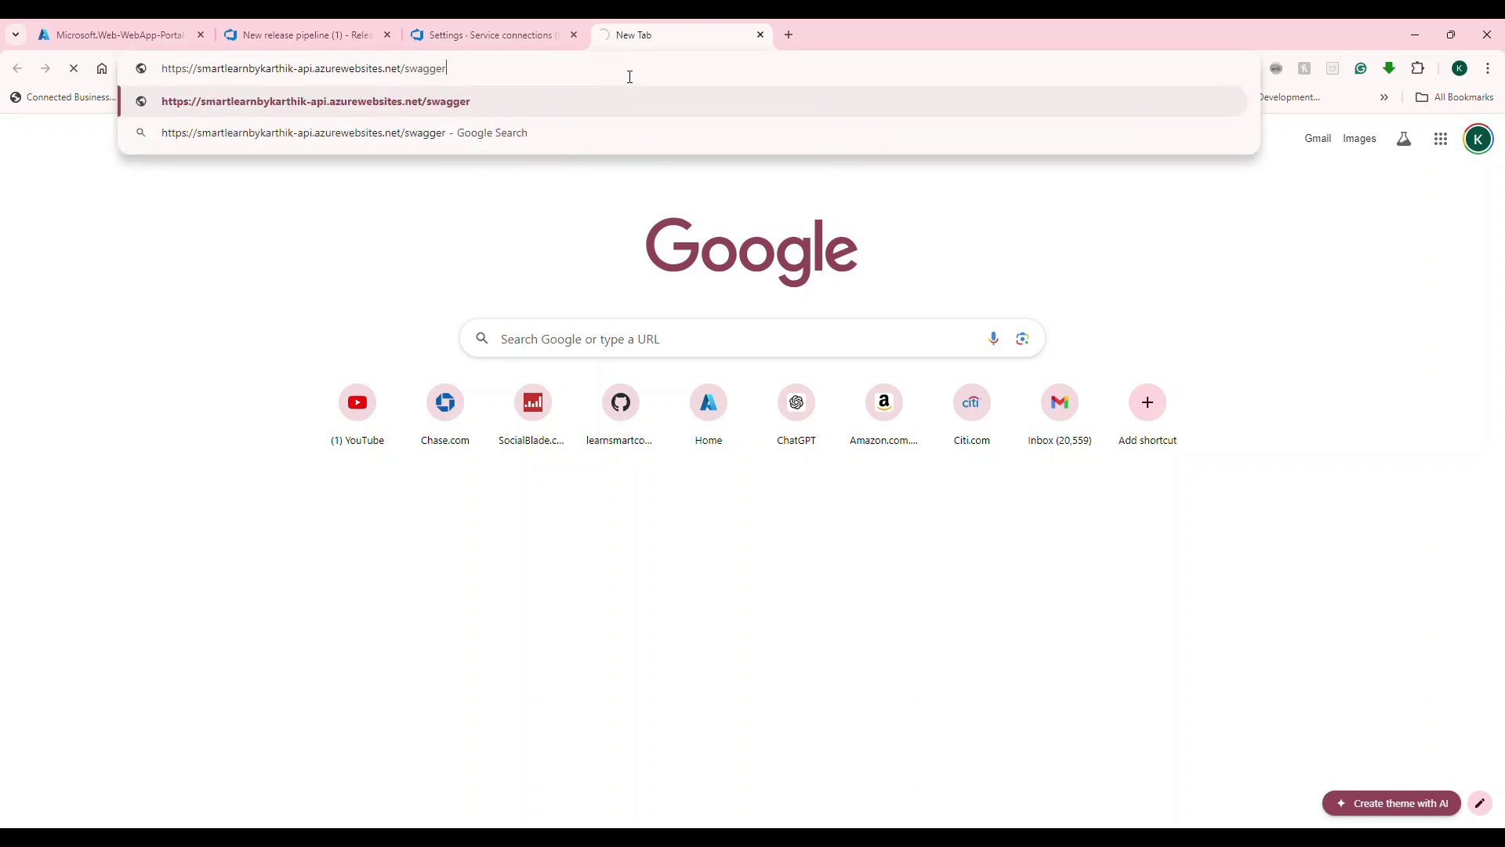
key(Return)
click(629, 76)
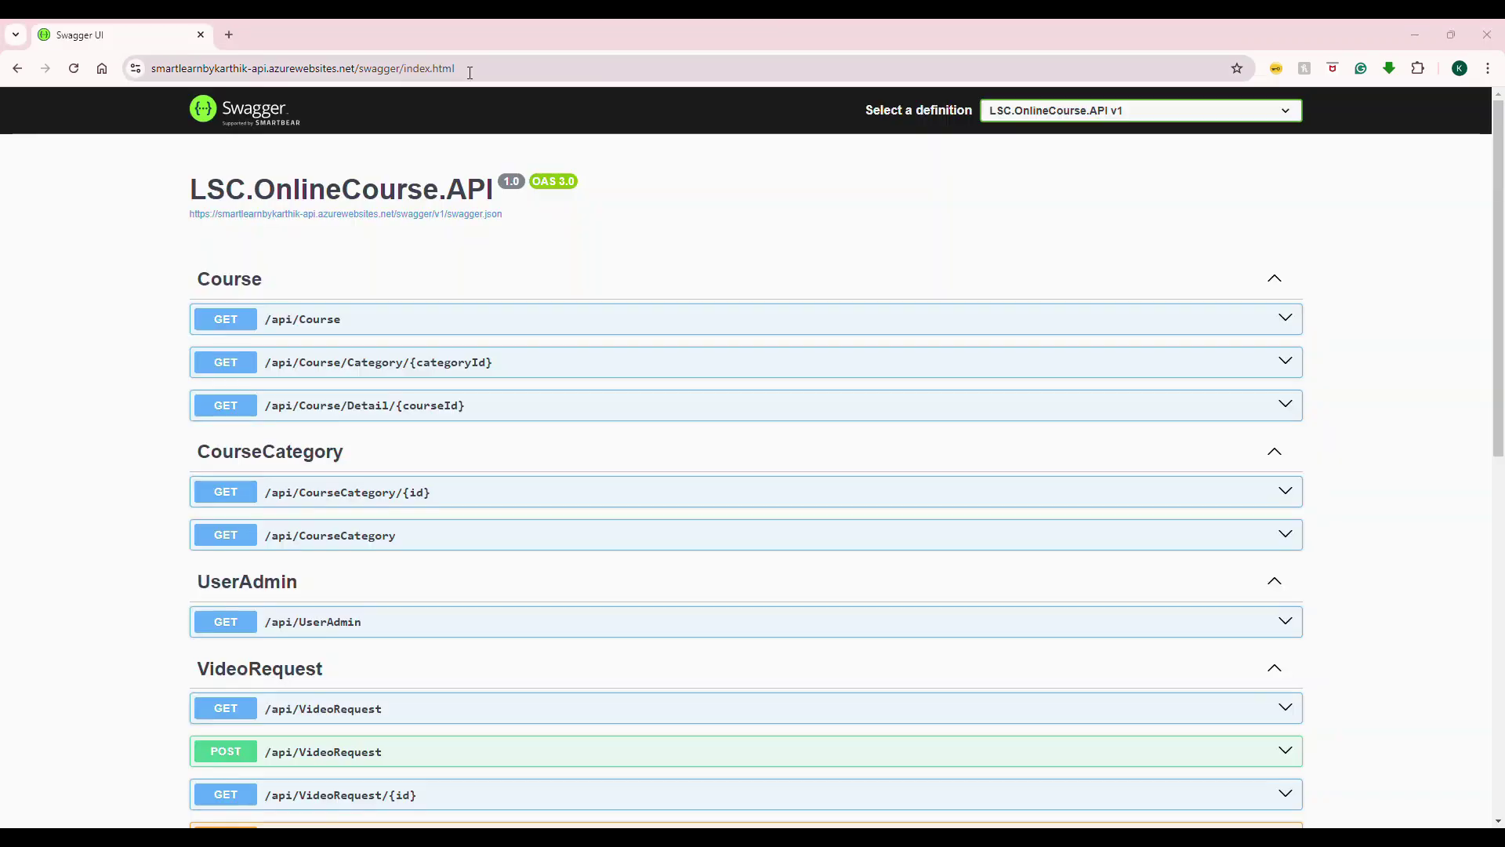
click(469, 69)
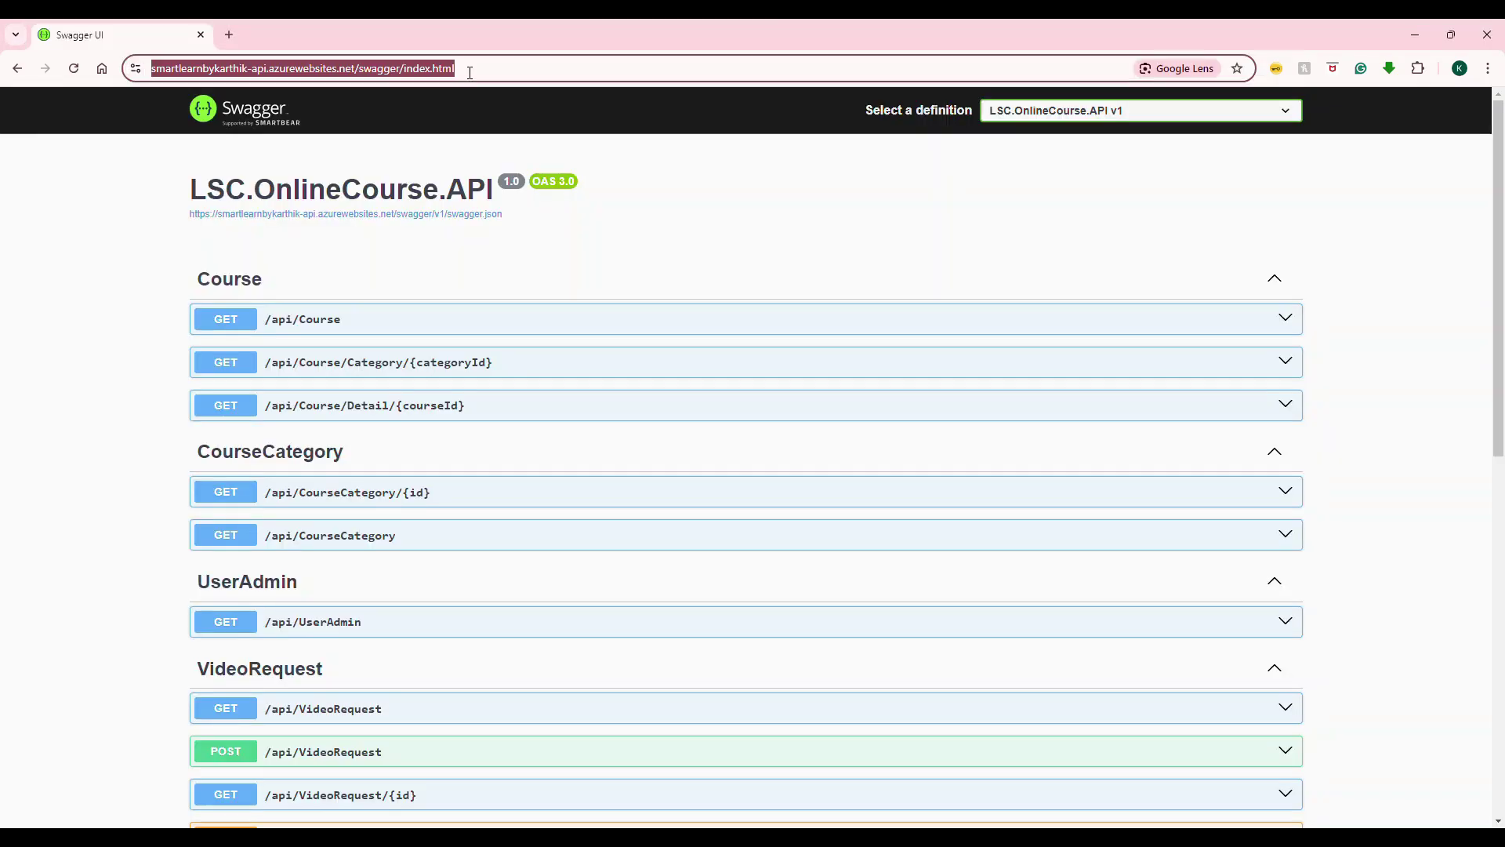
key(Escape)
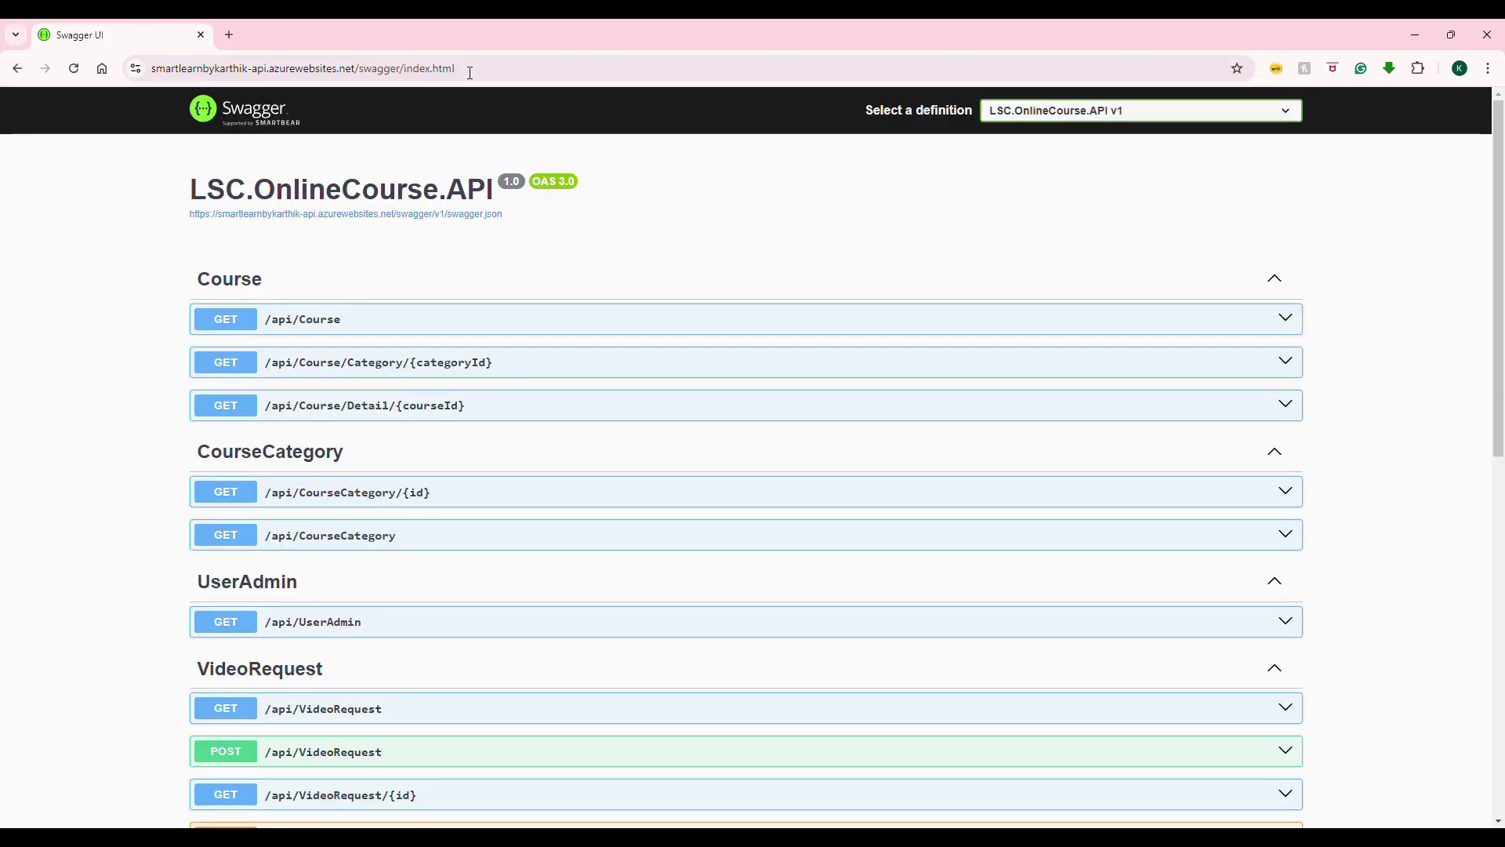
Try out and execute the GET /api/CourseCategory endpoint without parameters.
scroll(497, 325, down, 3)
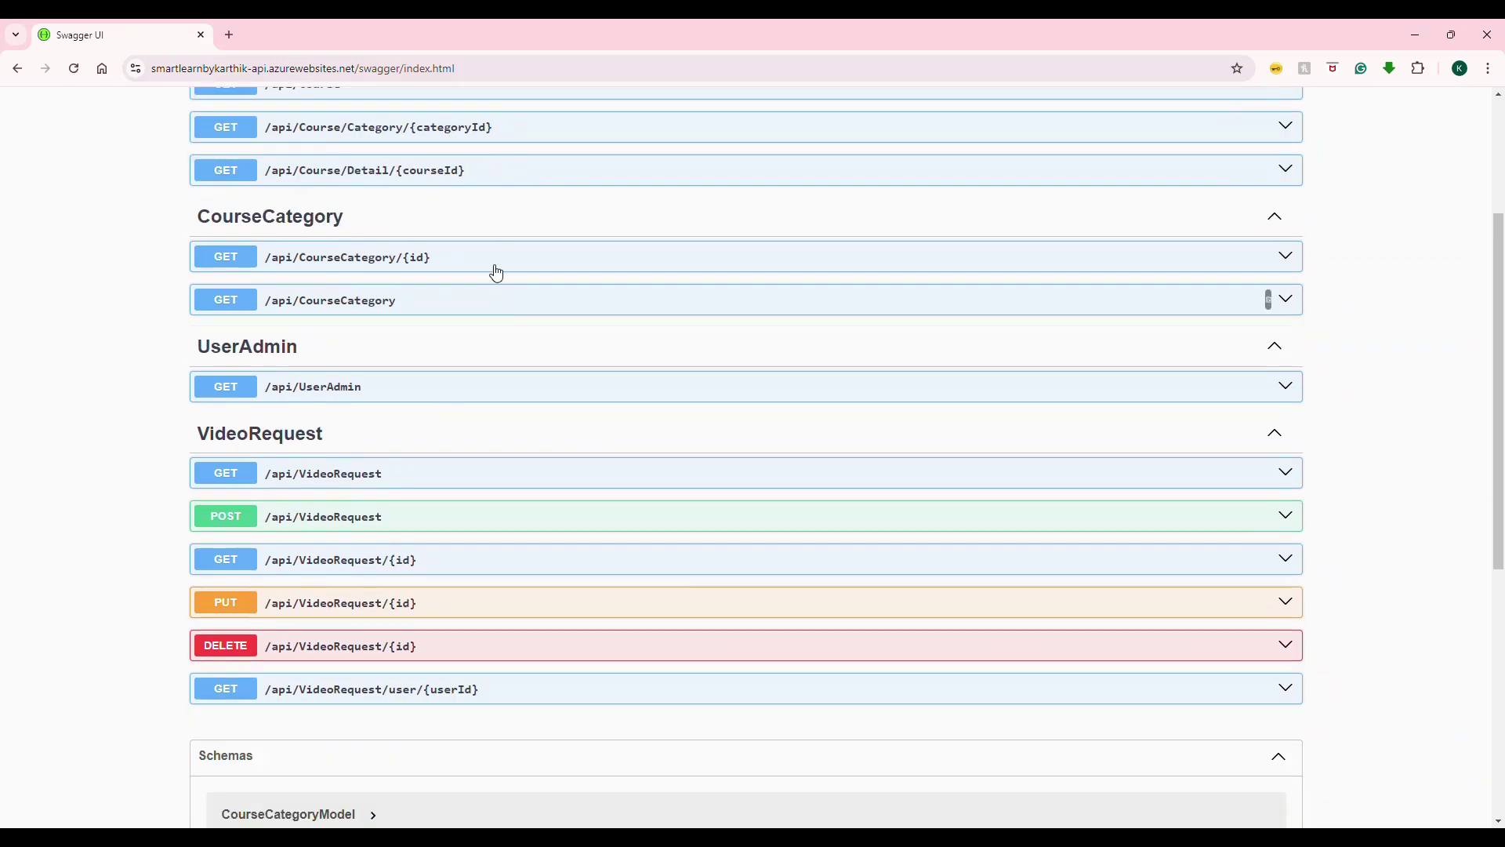
click(495, 263)
click(500, 263)
click(465, 312)
click(1242, 334)
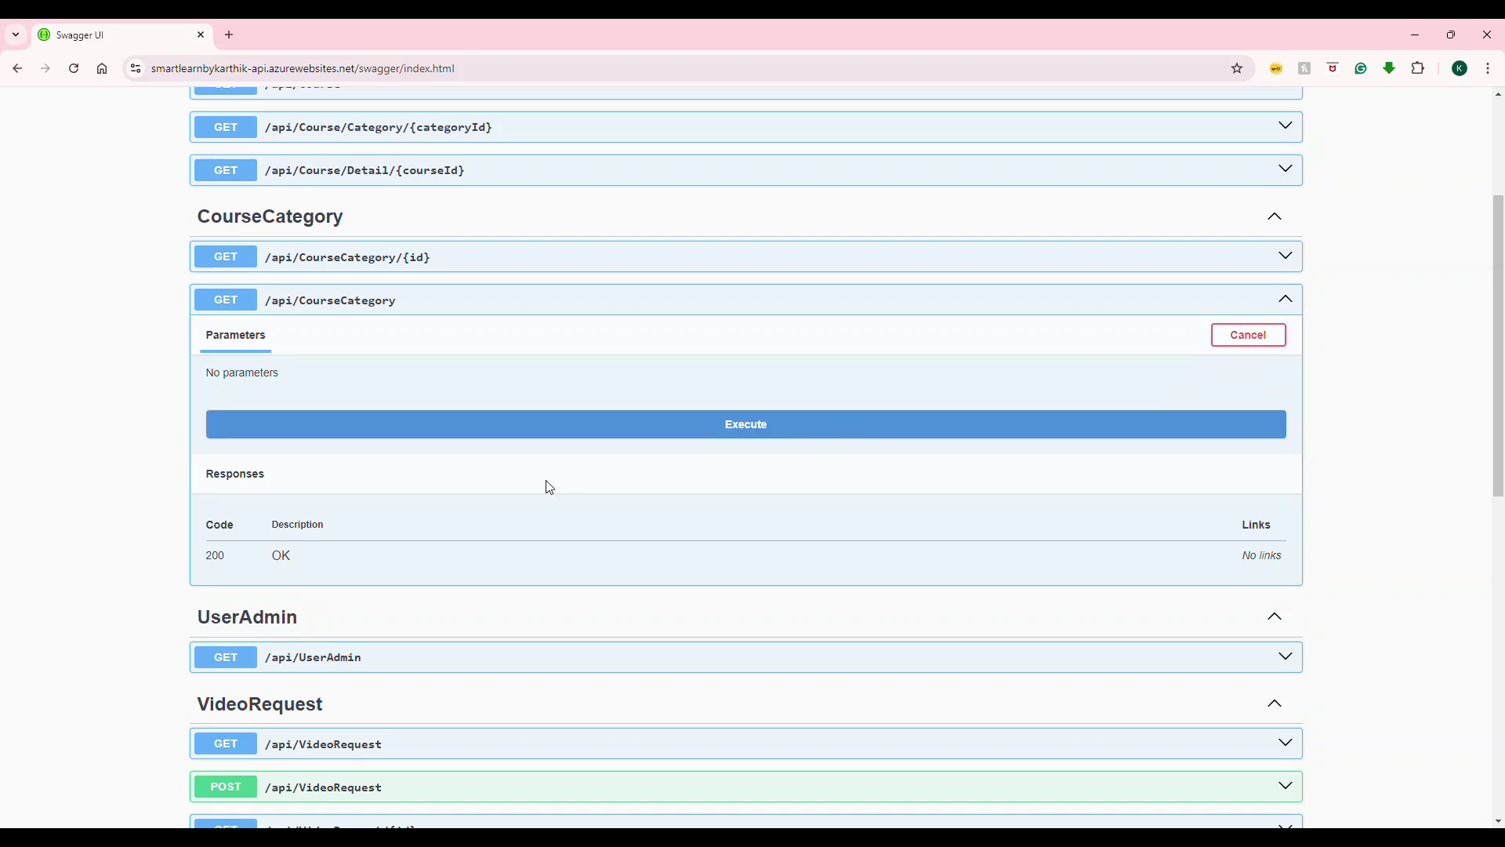
click(562, 431)
scroll(559, 423, down, 3)
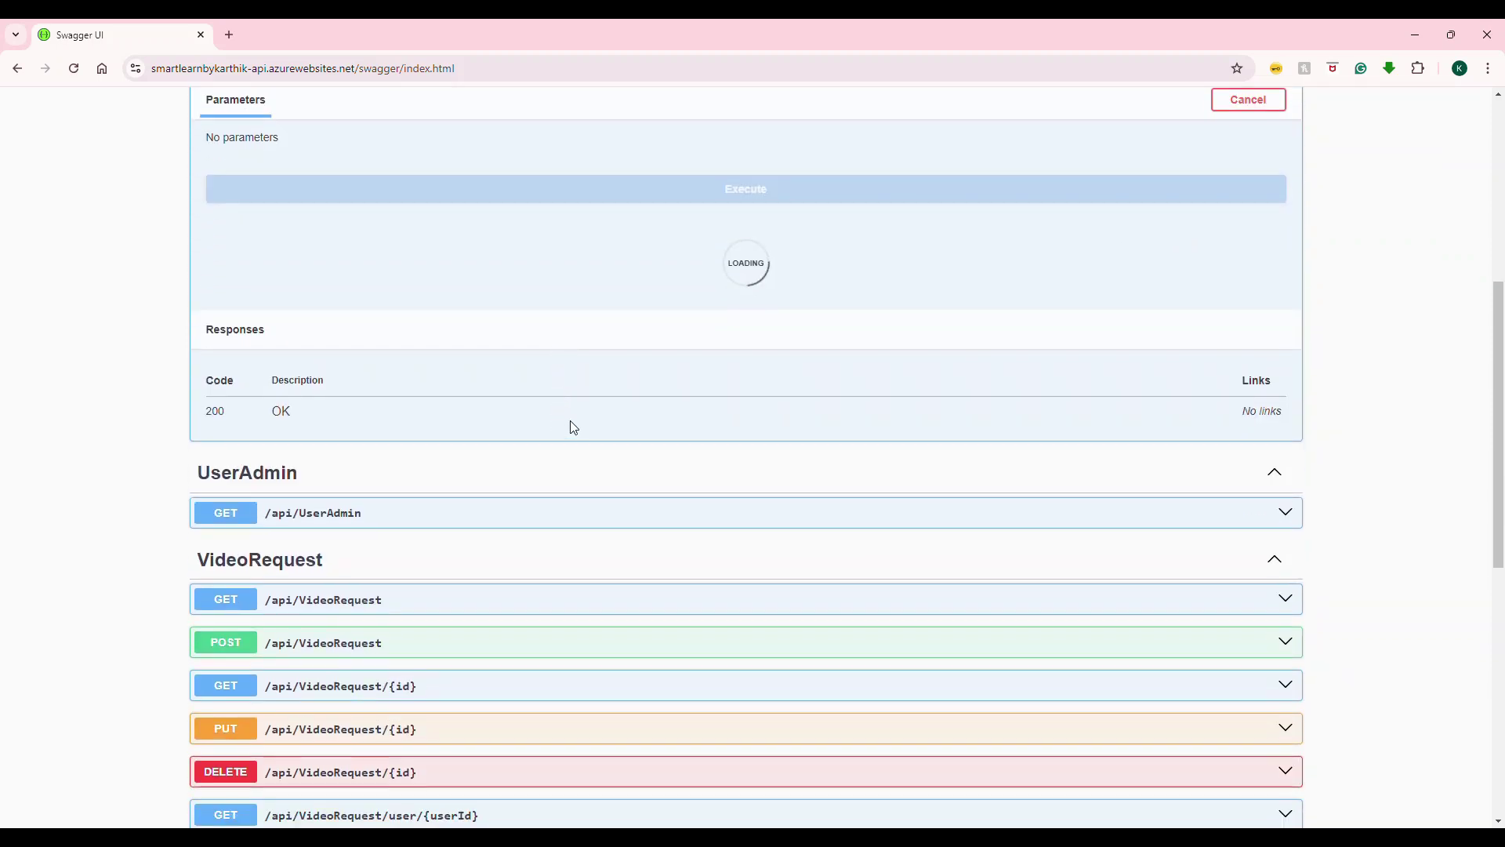
scroll(572, 419, up, 6)
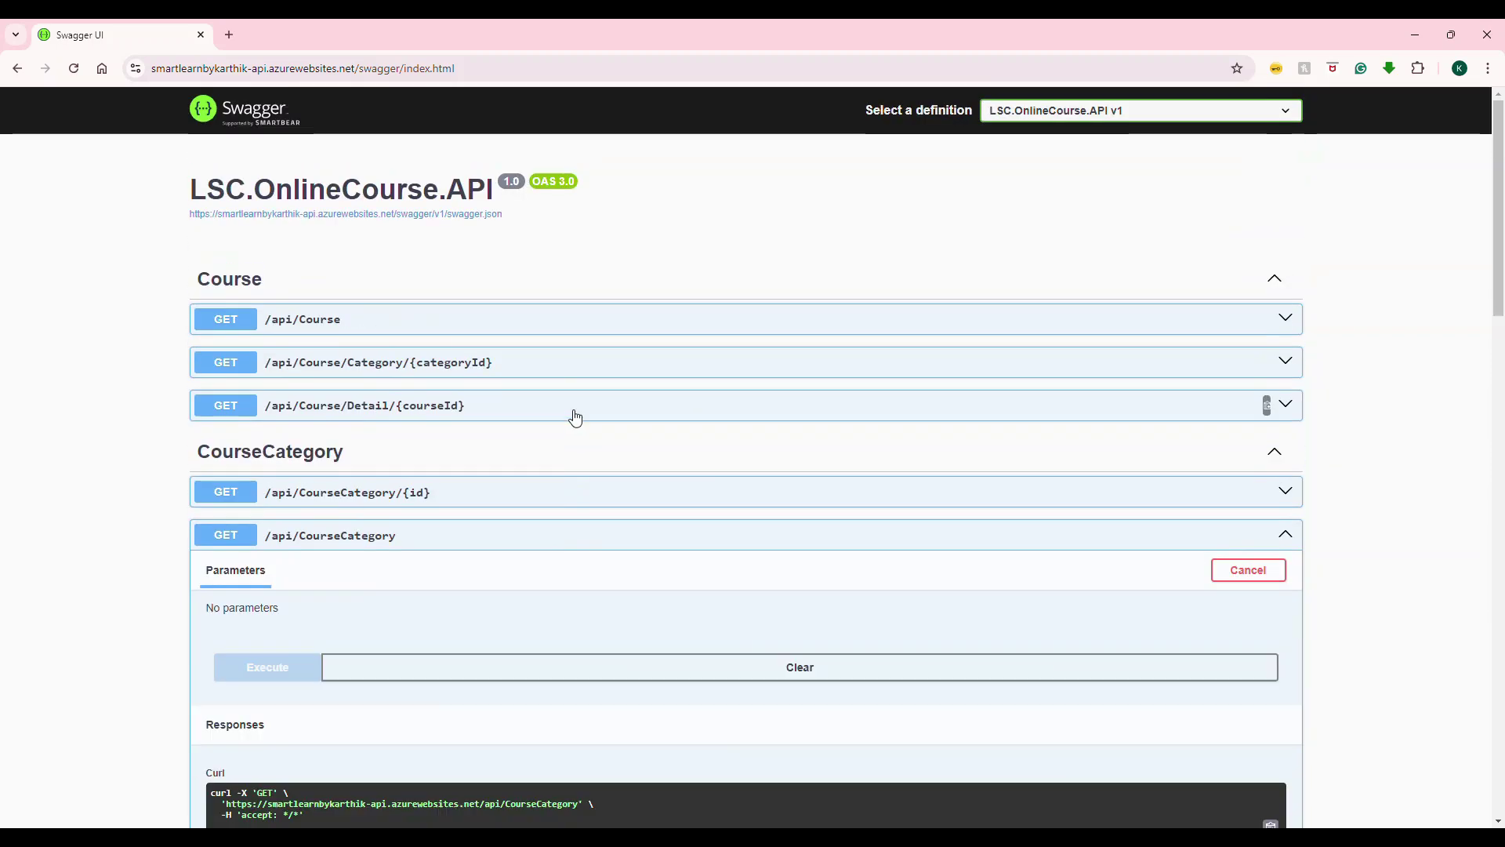
Review the server response of GET /api/CourseCategory, and collapse the Course and CourseCategory endpoint groups.
scroll(573, 421, down, 7)
scroll(501, 486, down, 2)
scroll(478, 498, down, 5)
scroll(478, 496, up, 8)
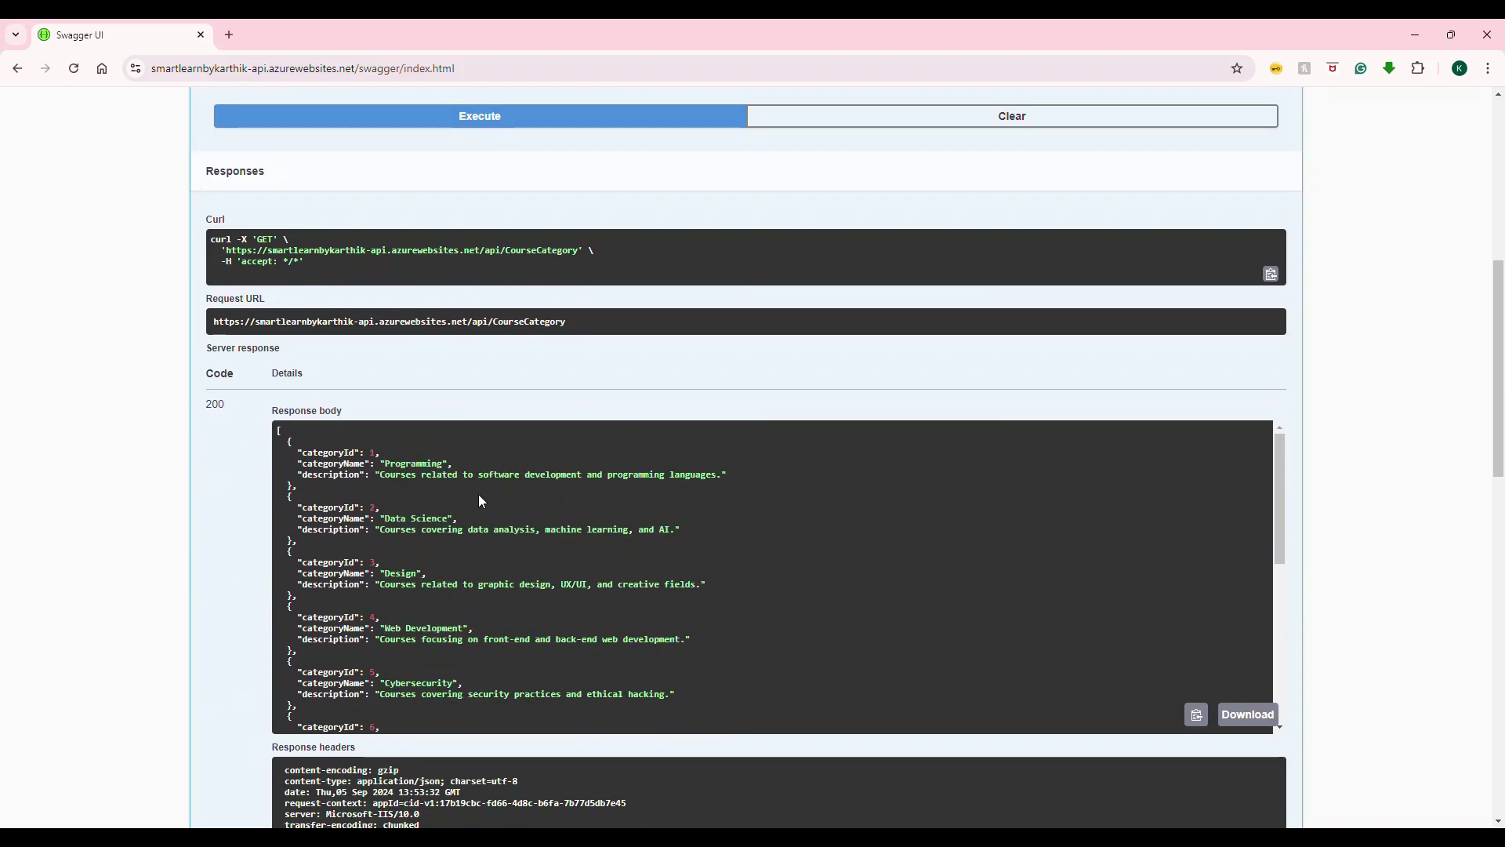
scroll(806, 314, up, 7)
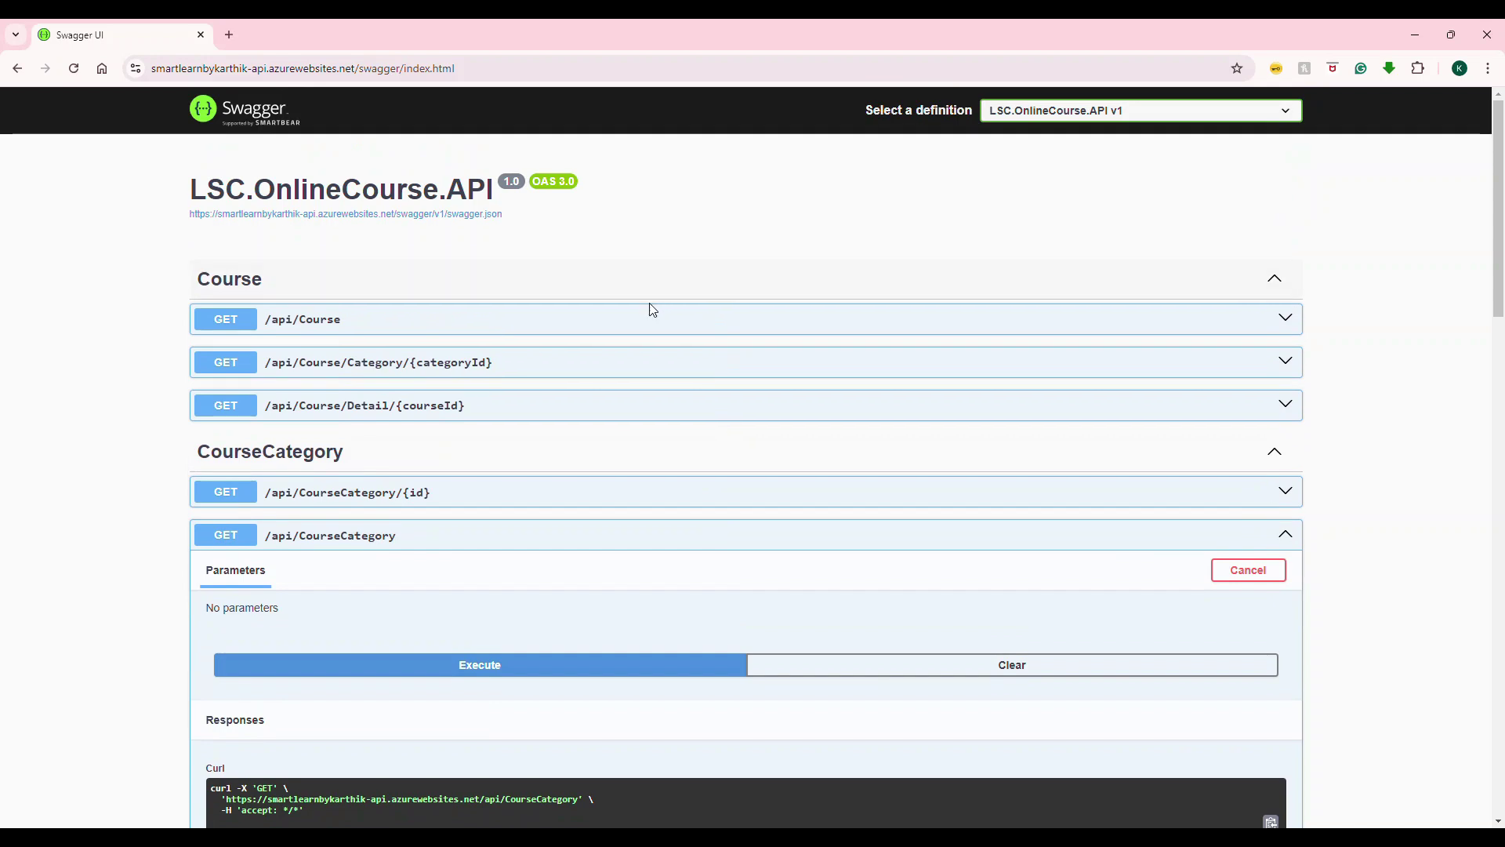
click(618, 291)
click(611, 322)
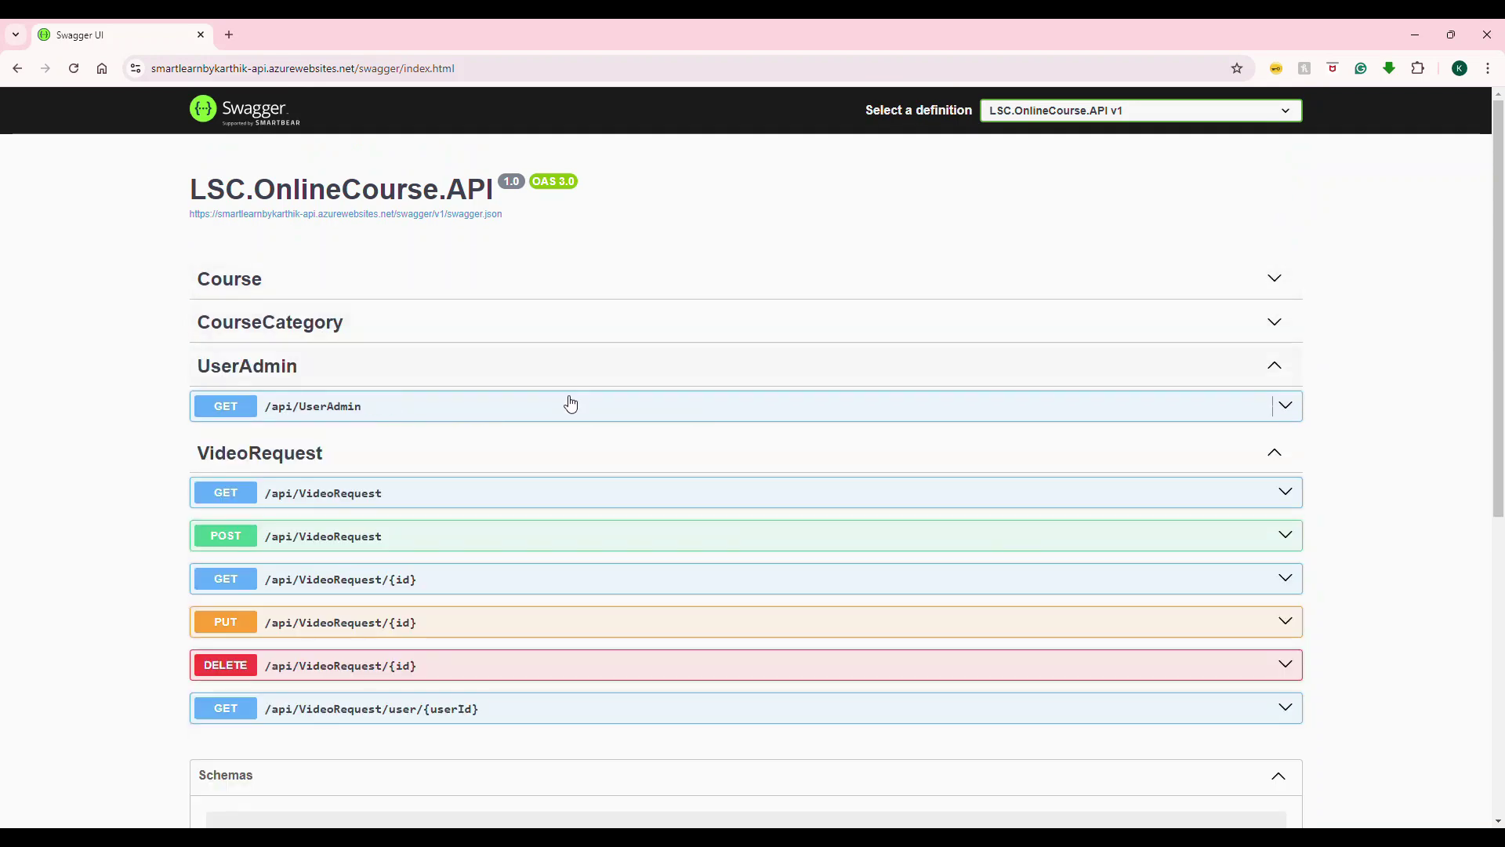
Try out and execute the GET /api/VideoRequest endpoint without parameters, and review its server response.
click(555, 496)
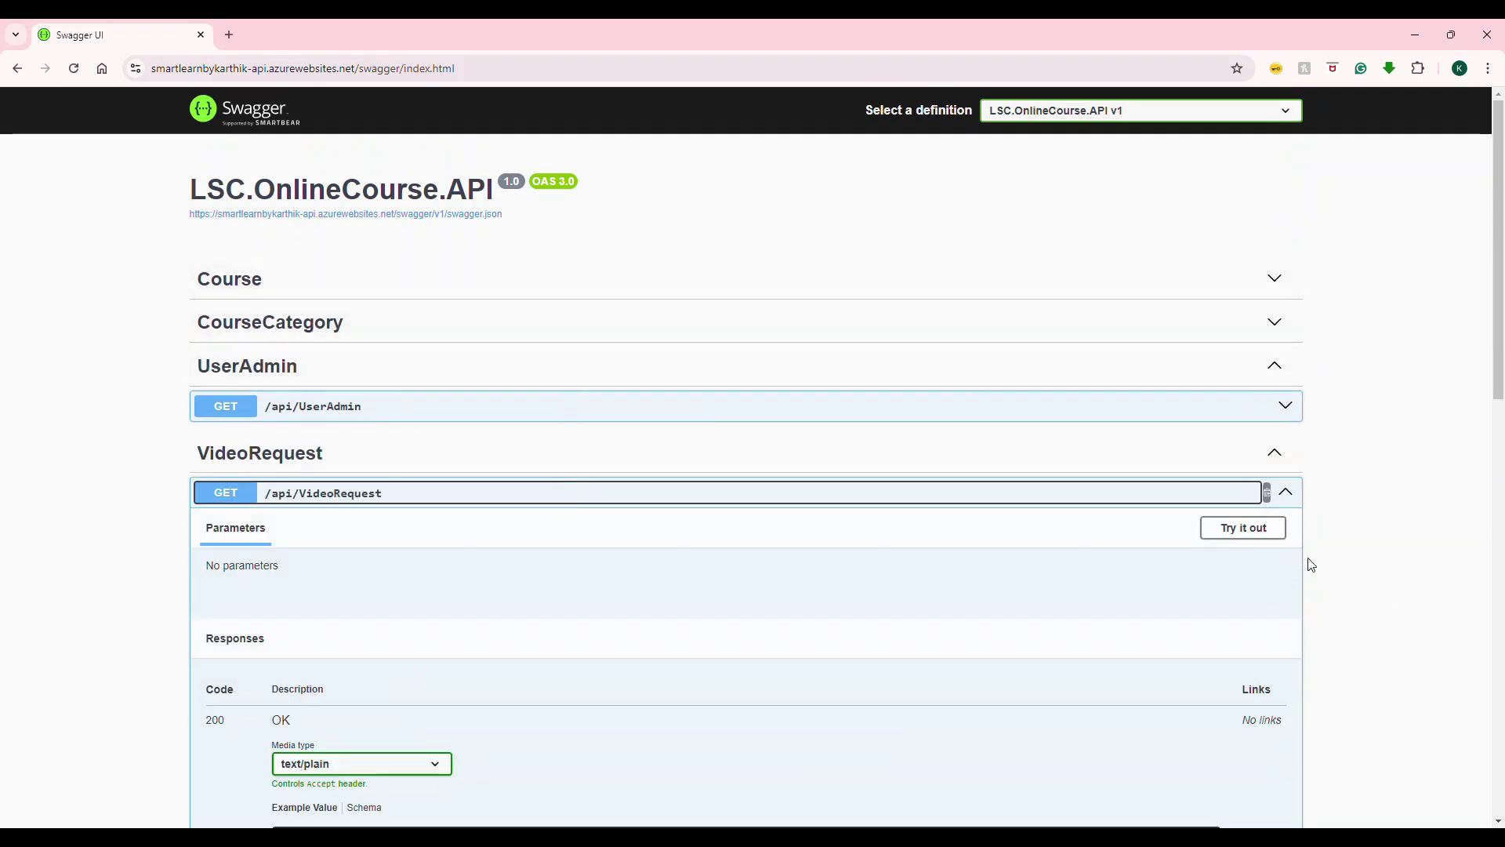
click(1243, 527)
click(667, 615)
scroll(694, 552, down, 1)
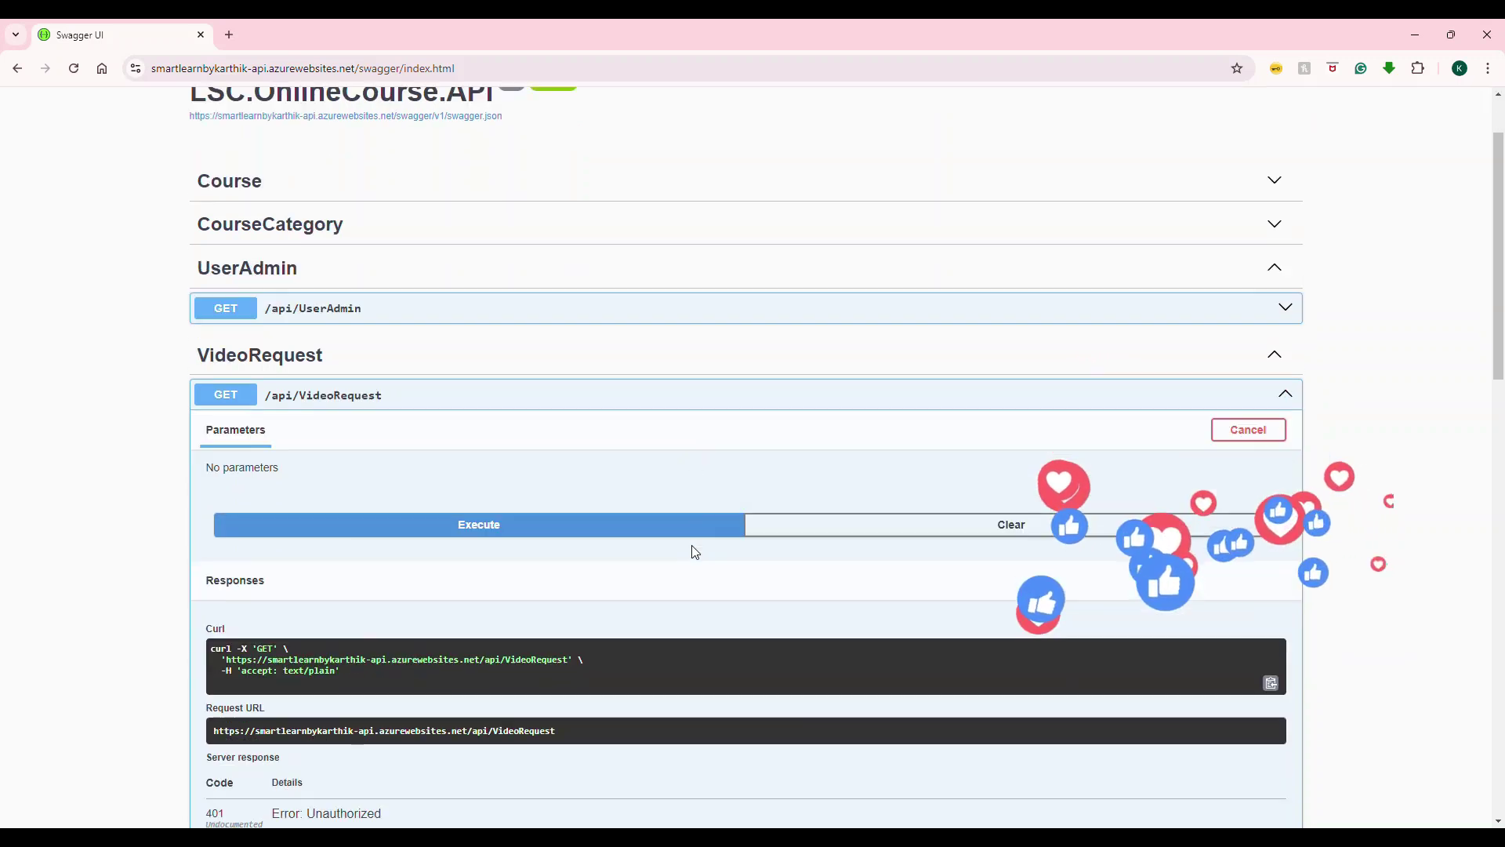
scroll(695, 551, down, 2)
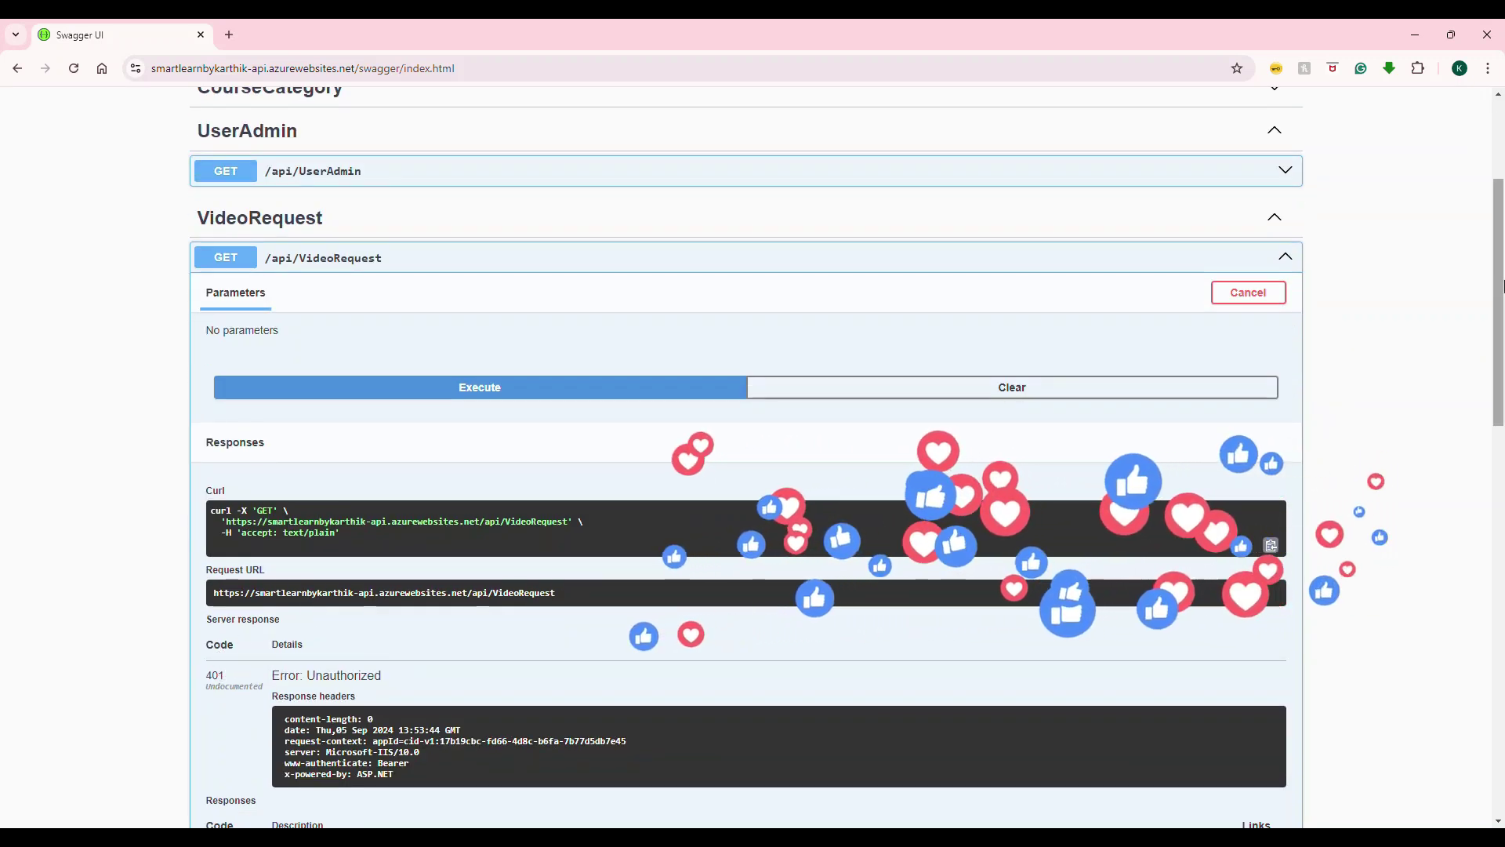
Check which API definitions the Swagger page offers, keeping LSC.OnlineCourse.API v1 selected.
scroll(1503, 285, up, 3)
click(1072, 116)
click(1071, 114)
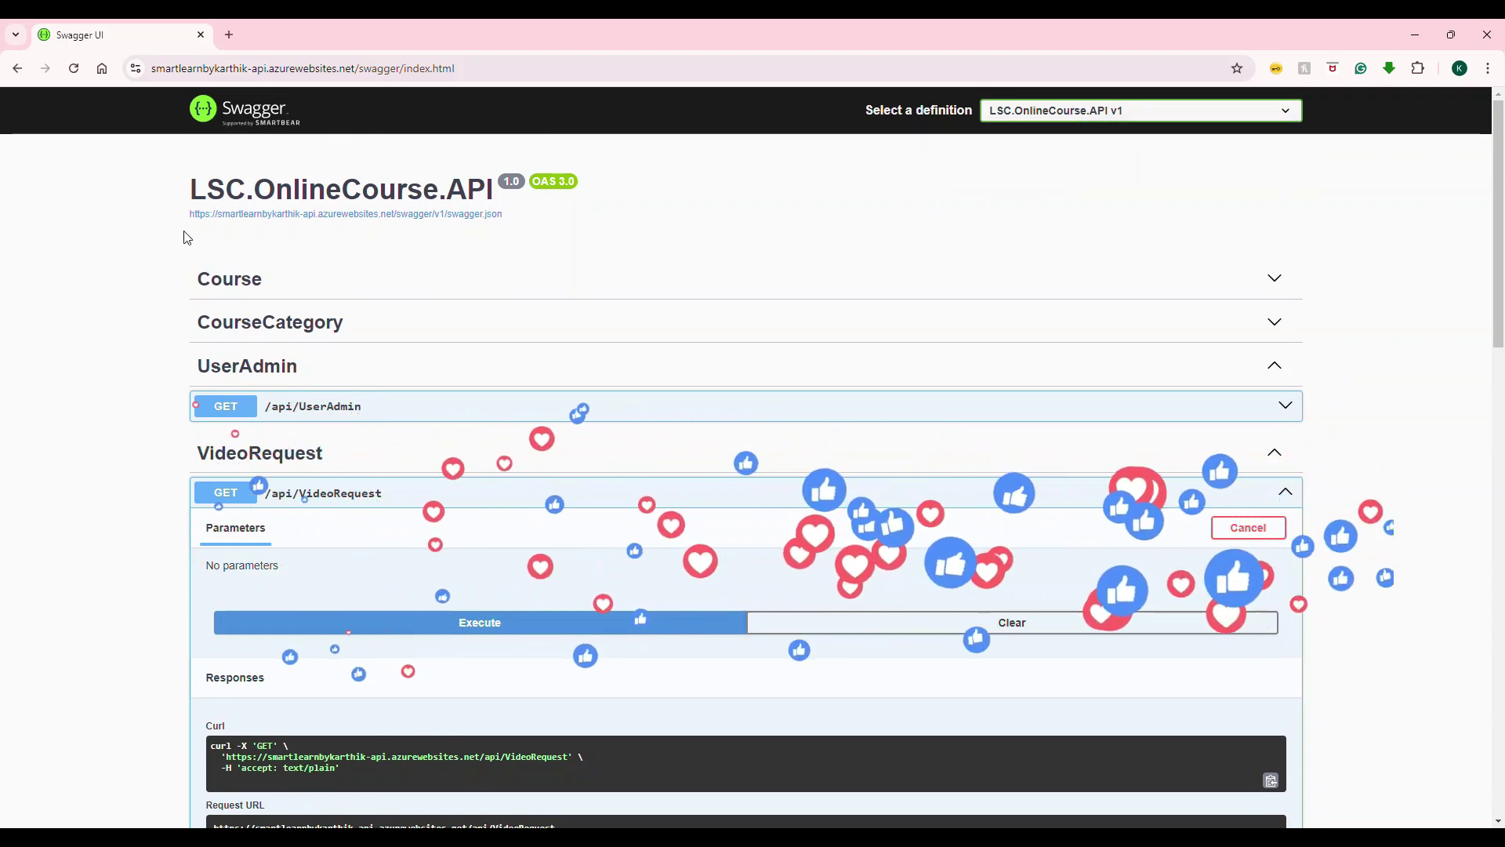